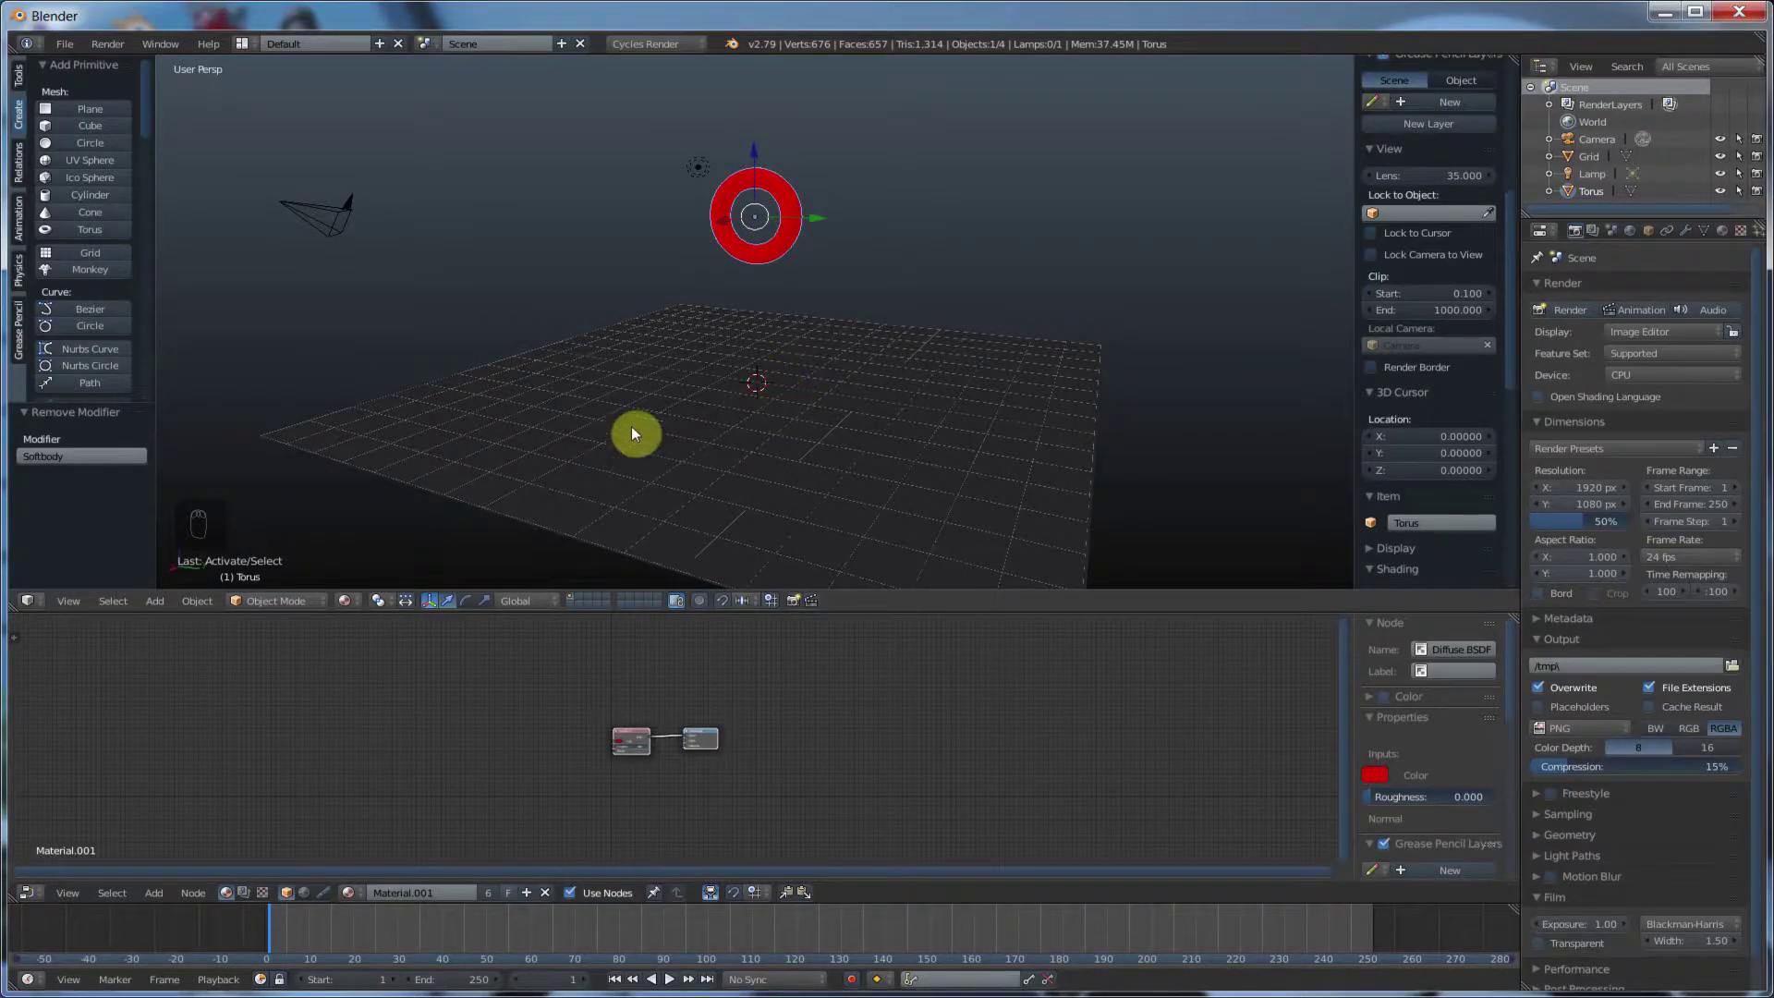
- Select the grid floor, then reselect the red torus
right_click(497, 422)
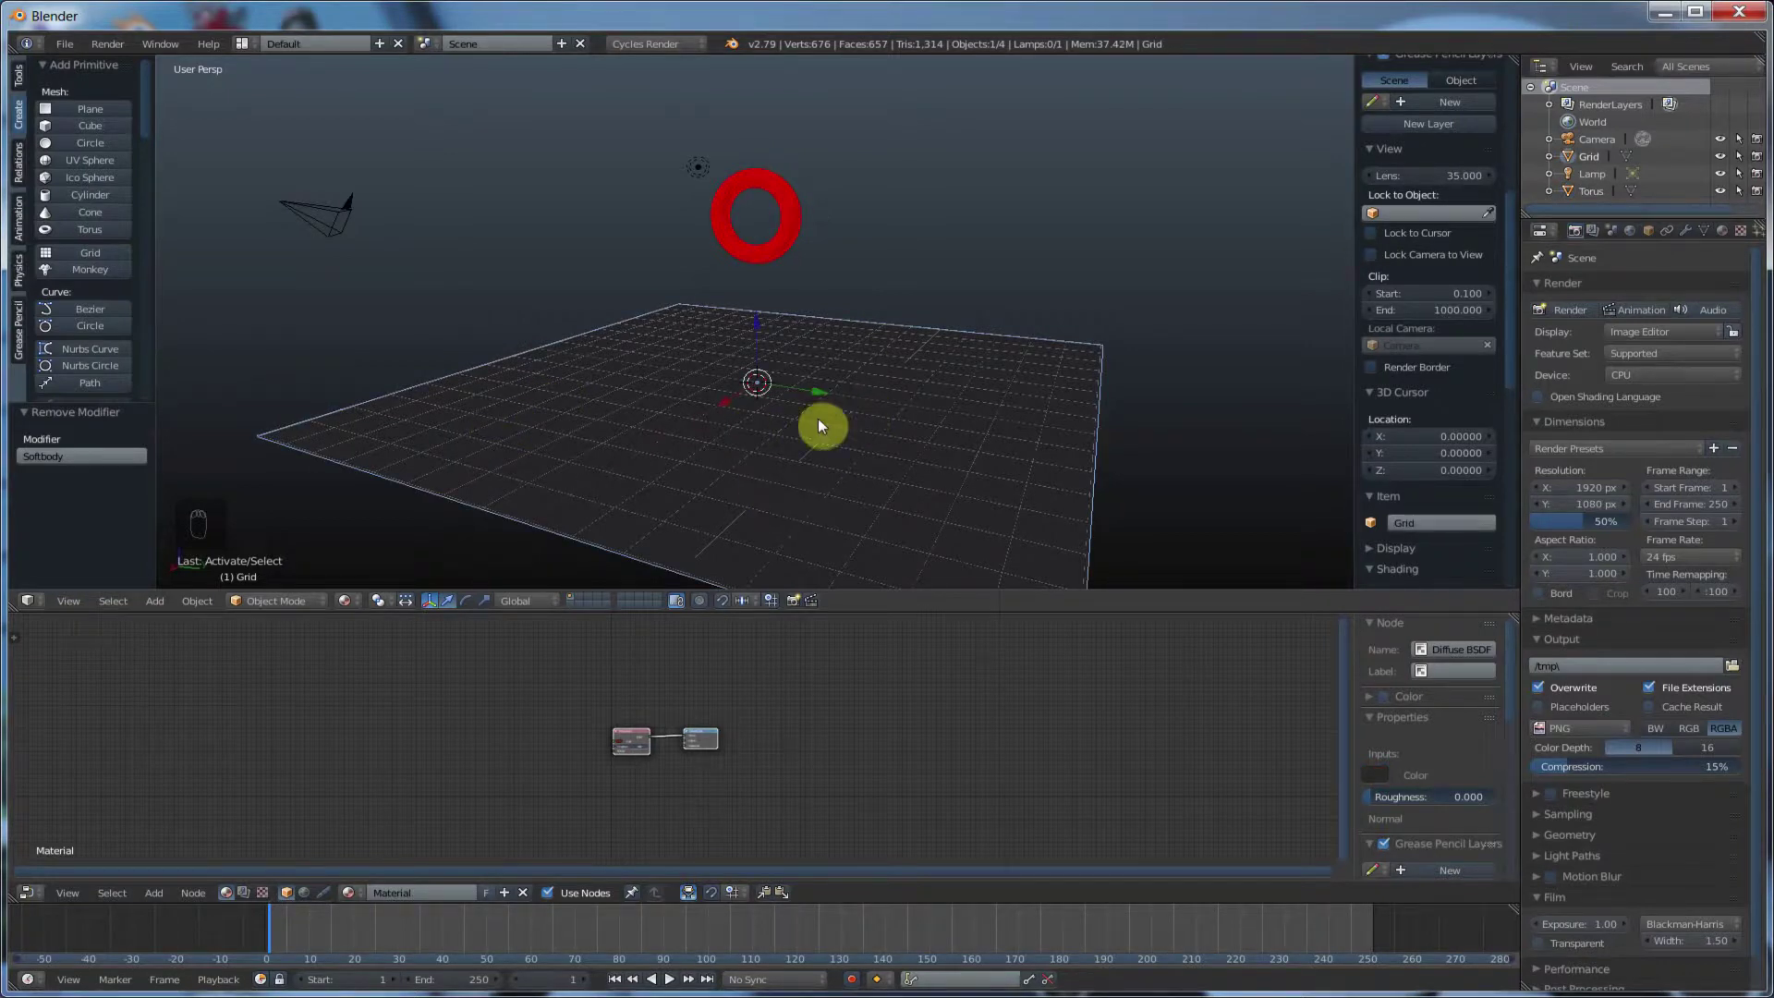
right_click(801, 211)
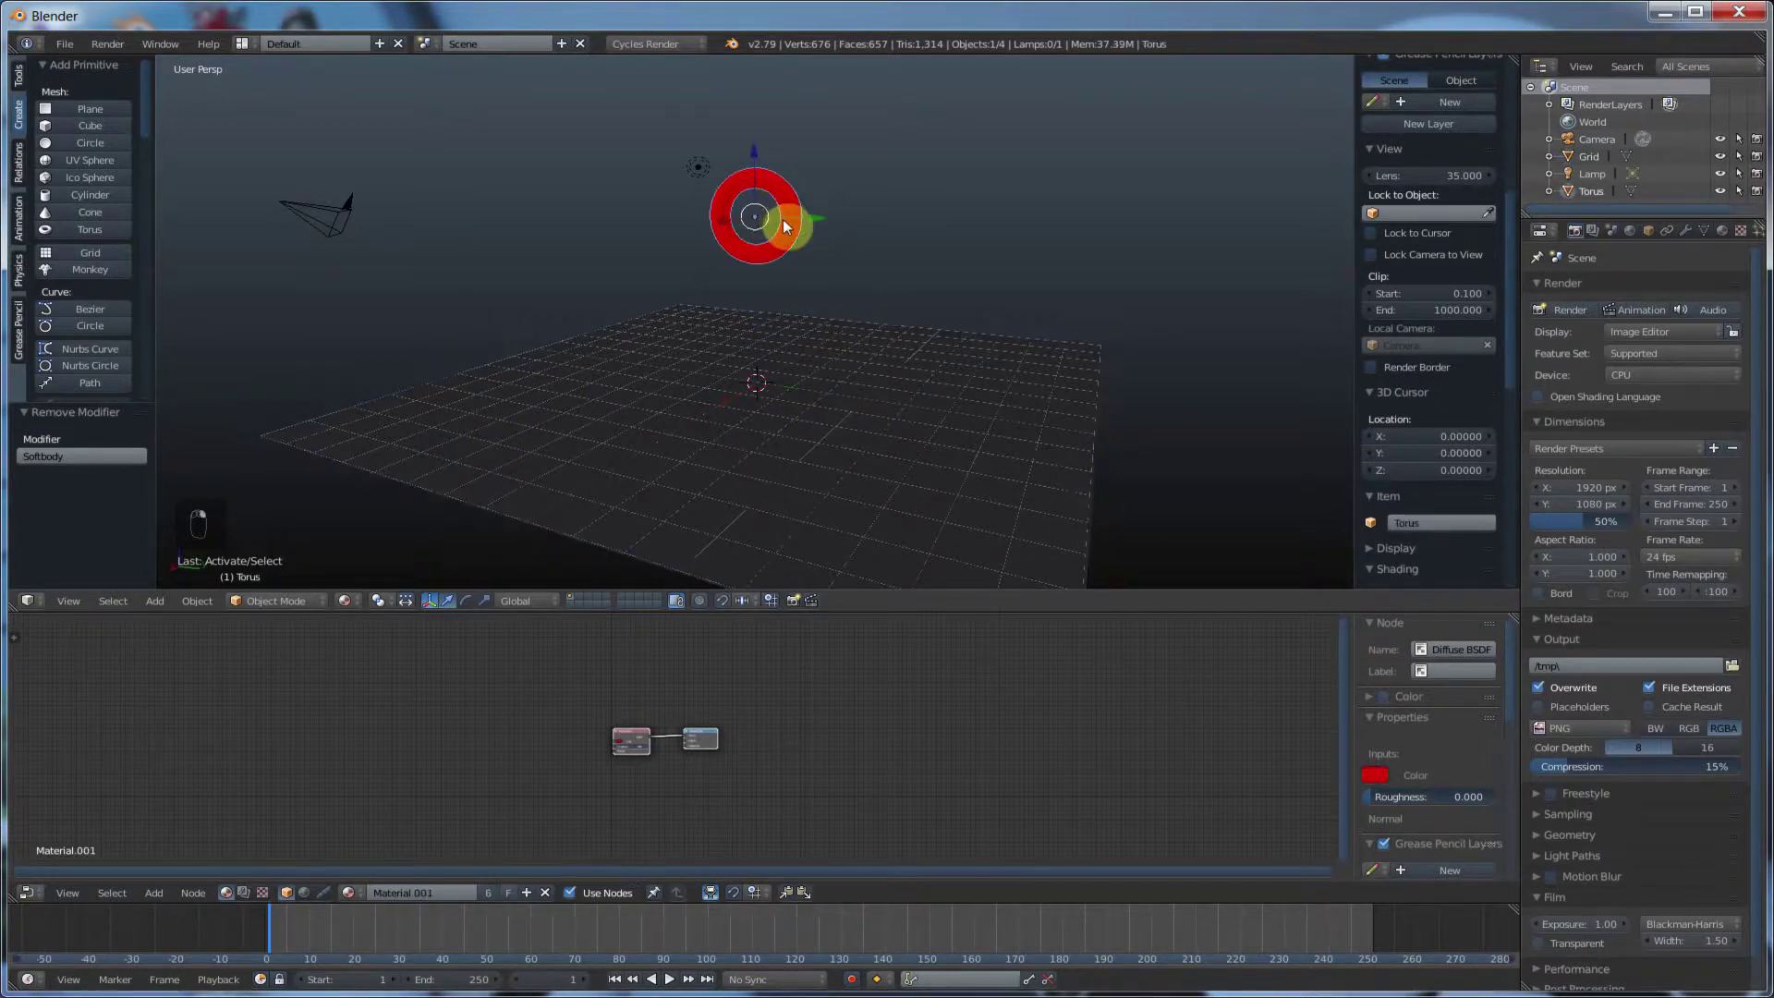
right_click(784, 228)
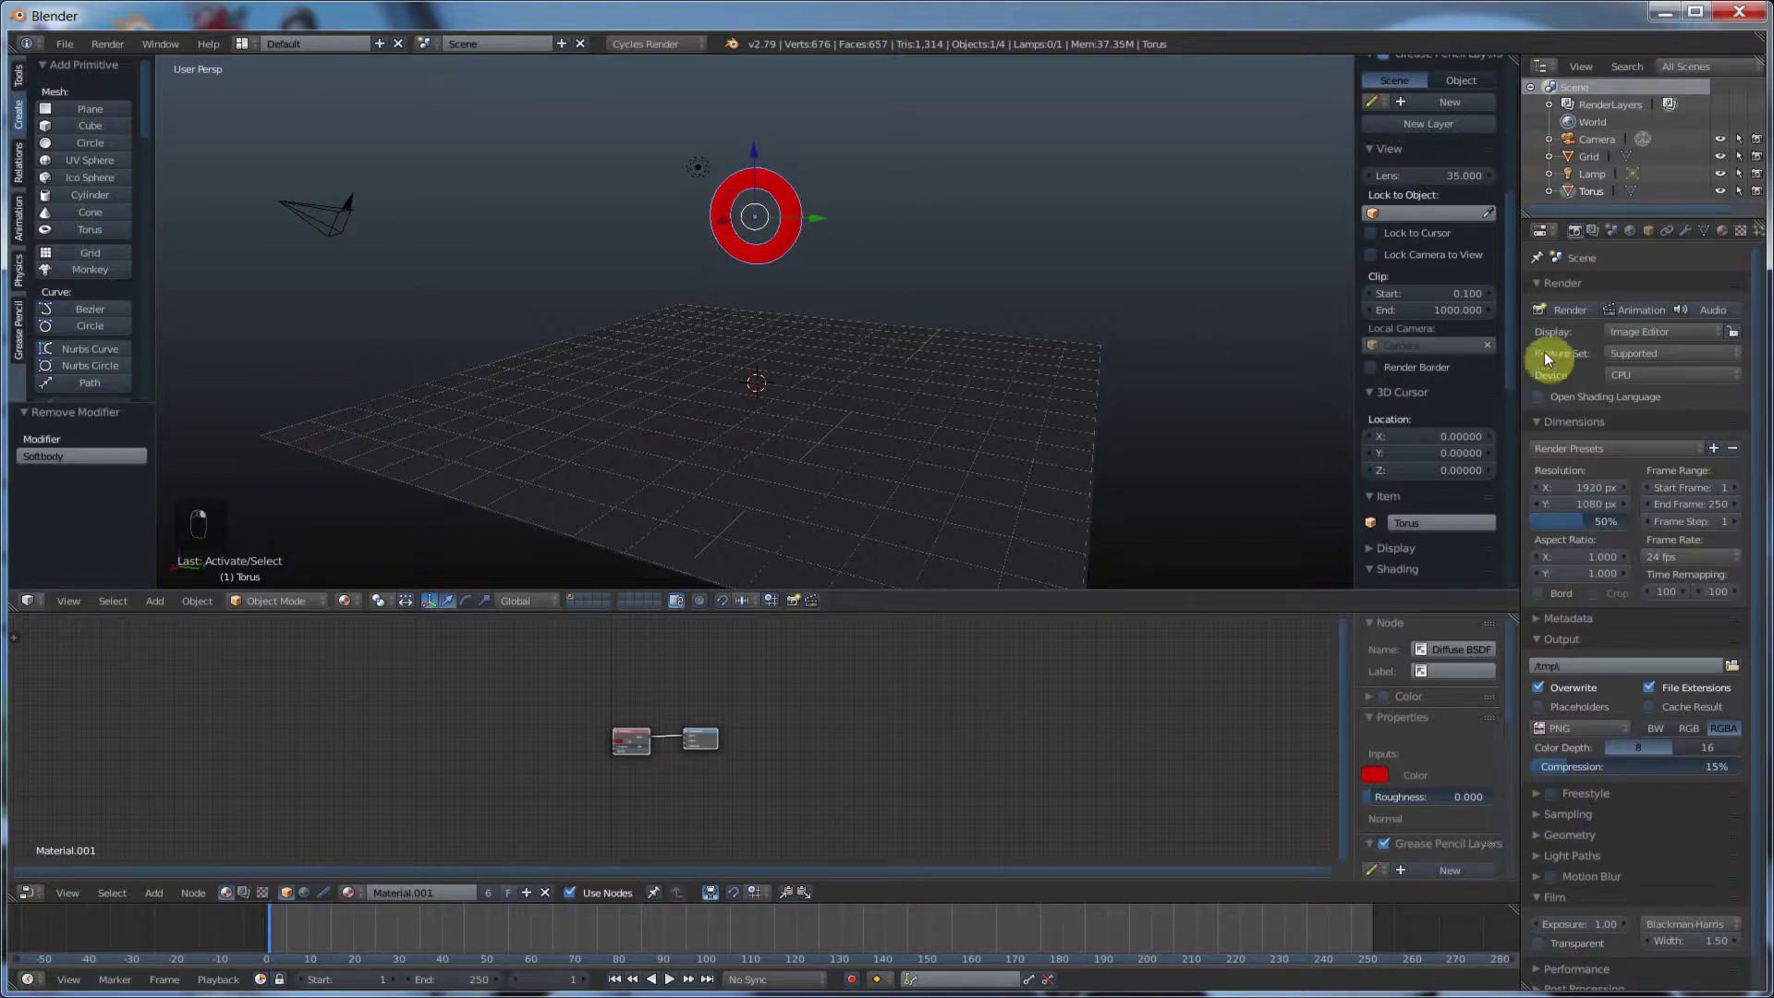
- Widen the Properties area, give the torus Soft Body physics, and play the animation
left_click_drag(1520, 349, 1479, 349)
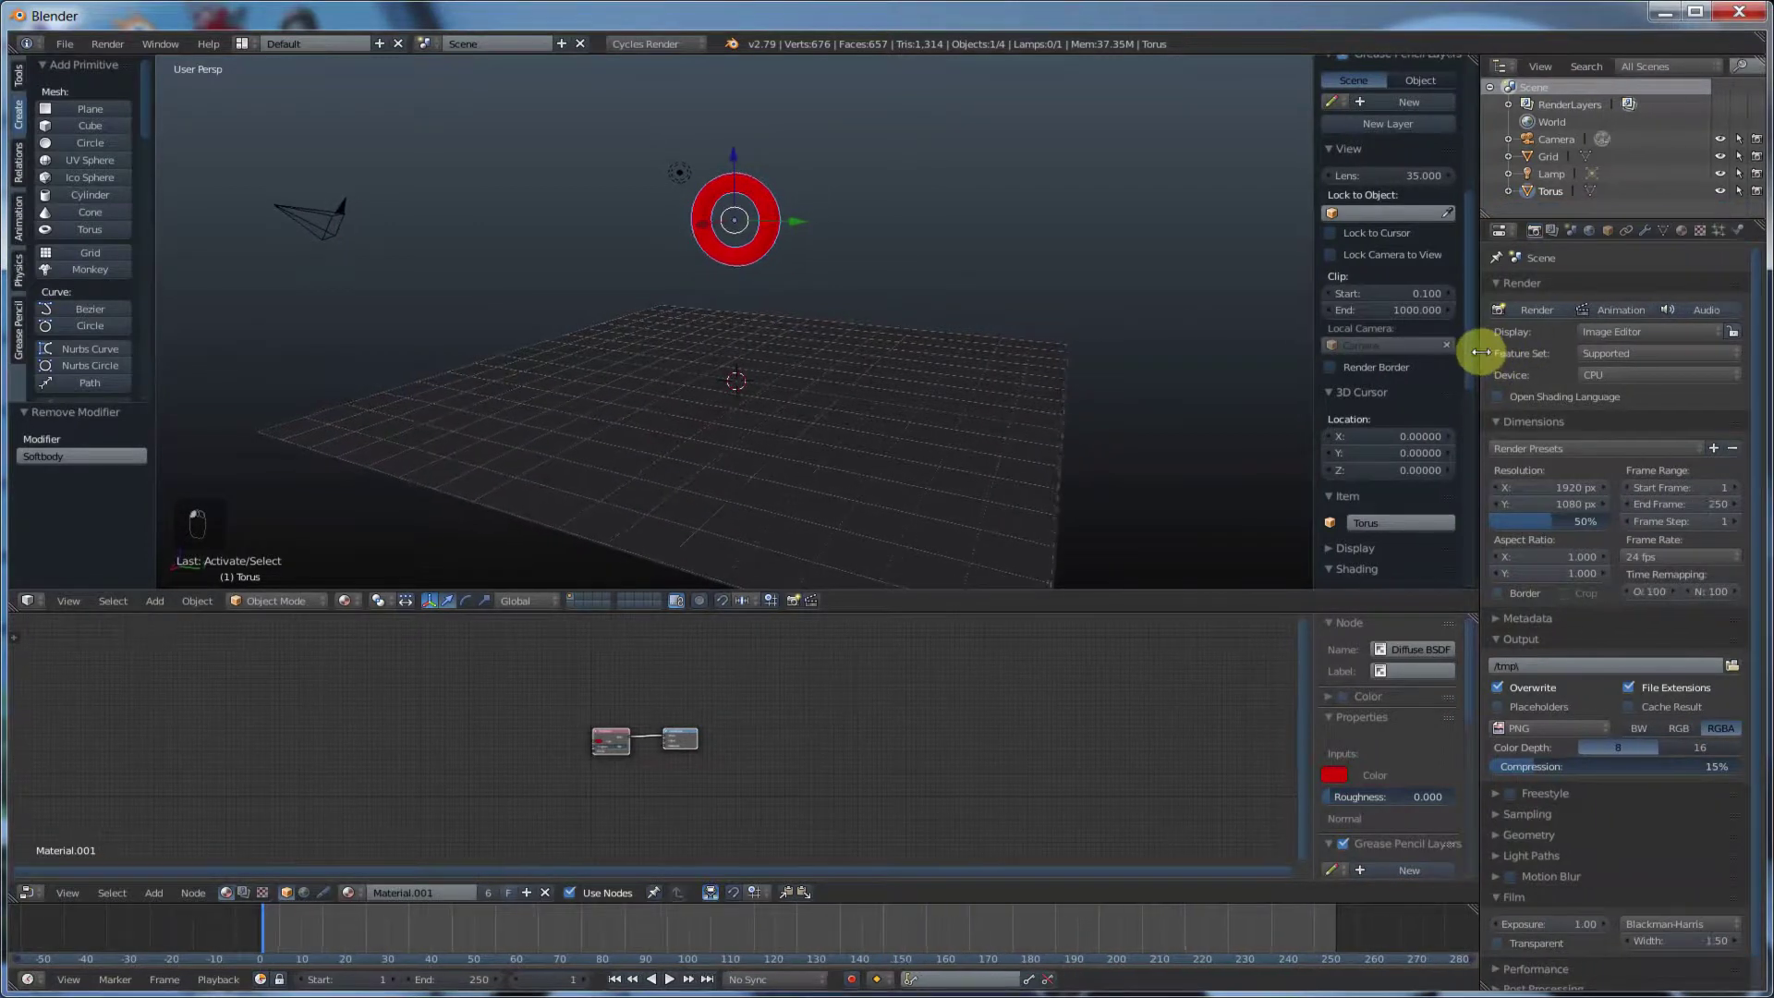
left_click(1739, 231)
mouse_move(1480, 276)
left_mouse_down()
mouse_move(1515, 269)
mouse_move(1477, 276)
left_mouse_up()
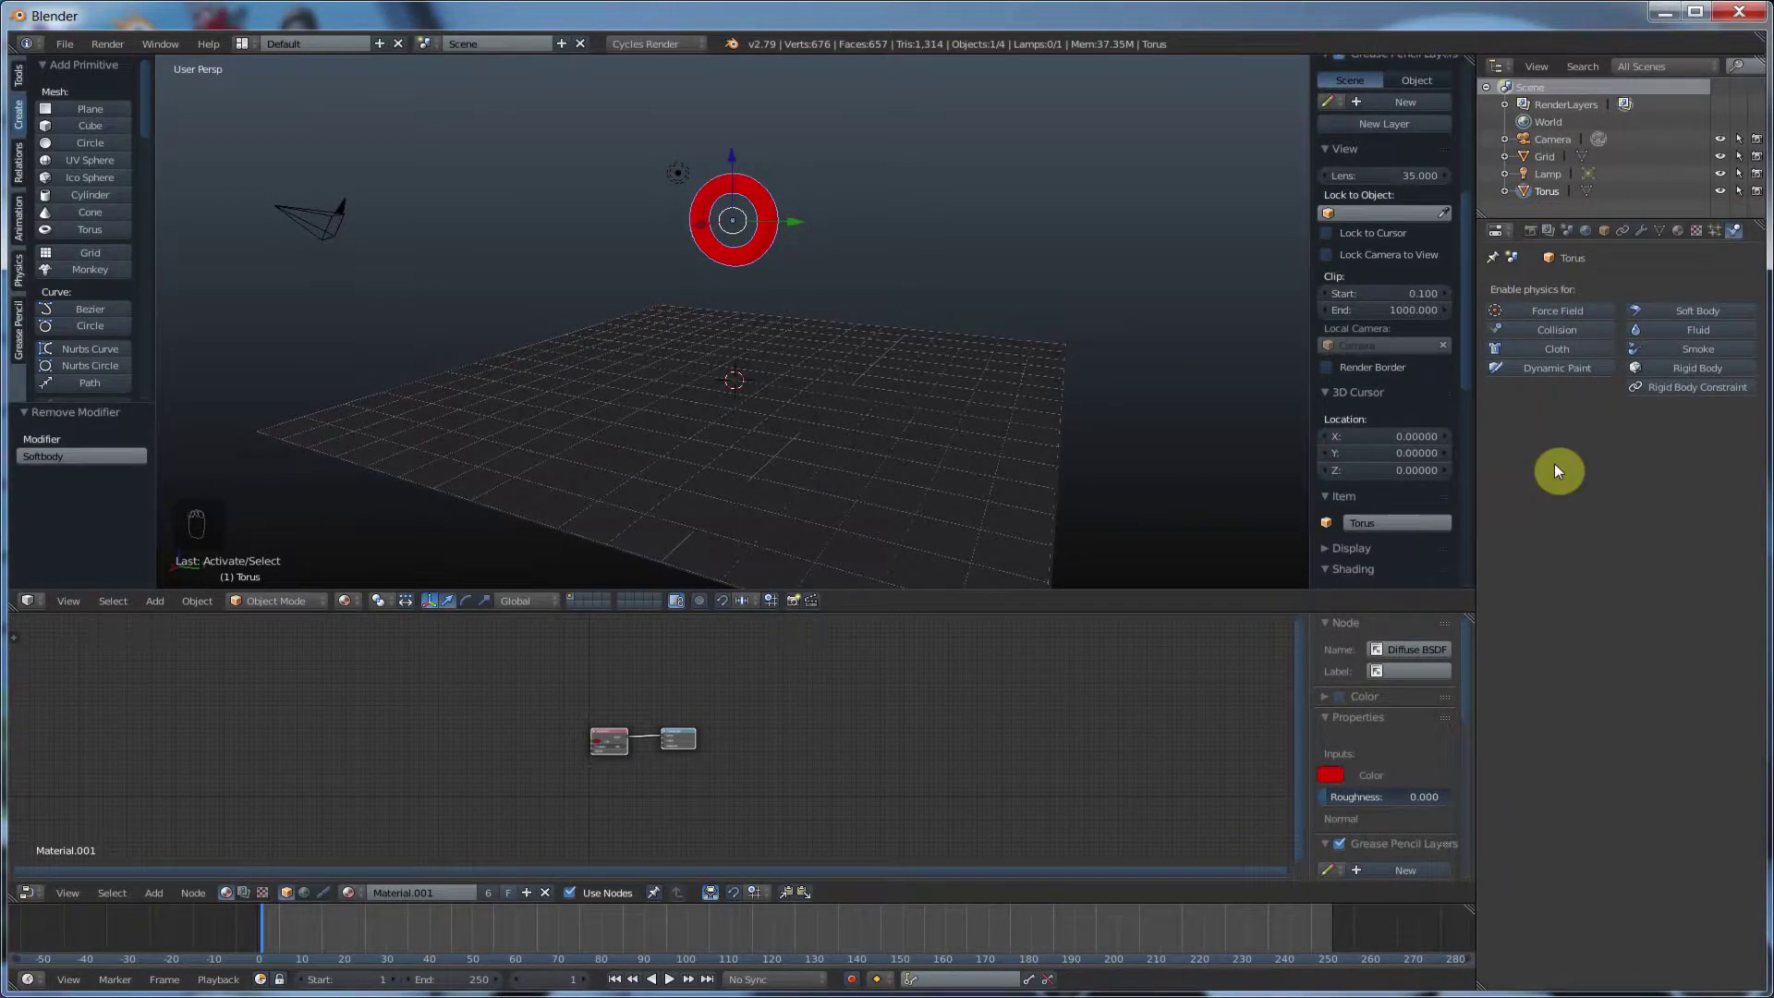
left_click(1699, 309)
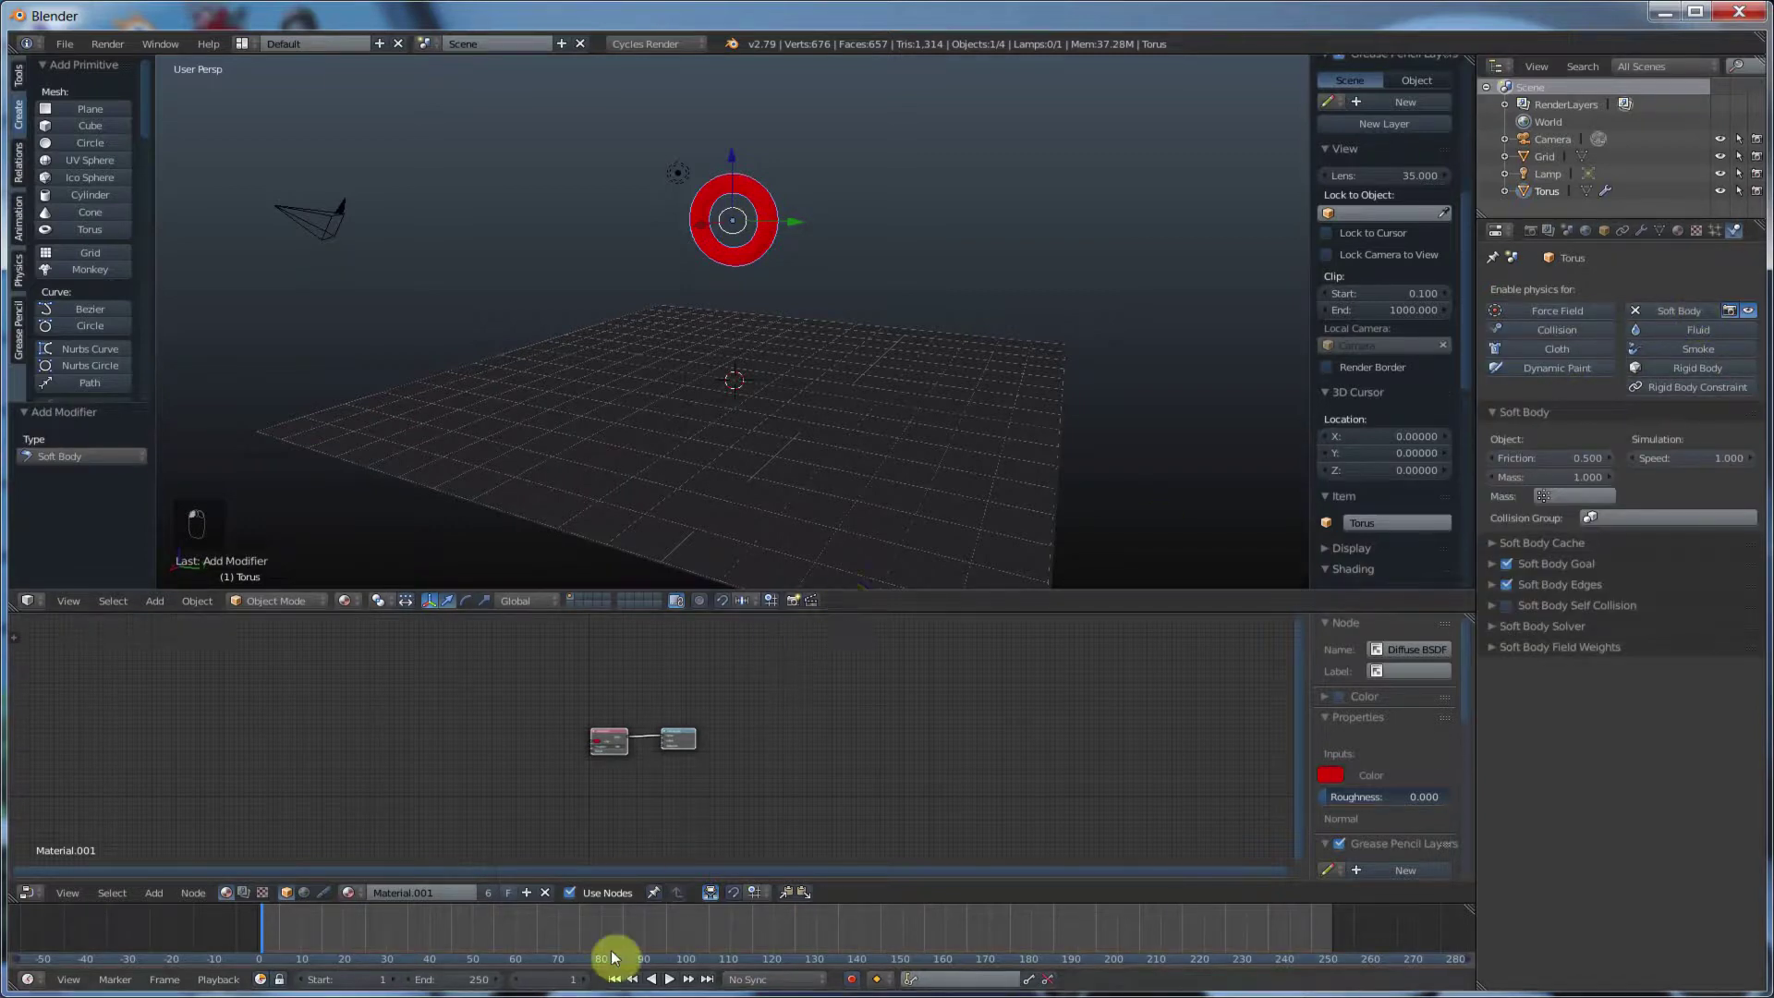
left_click(670, 979)
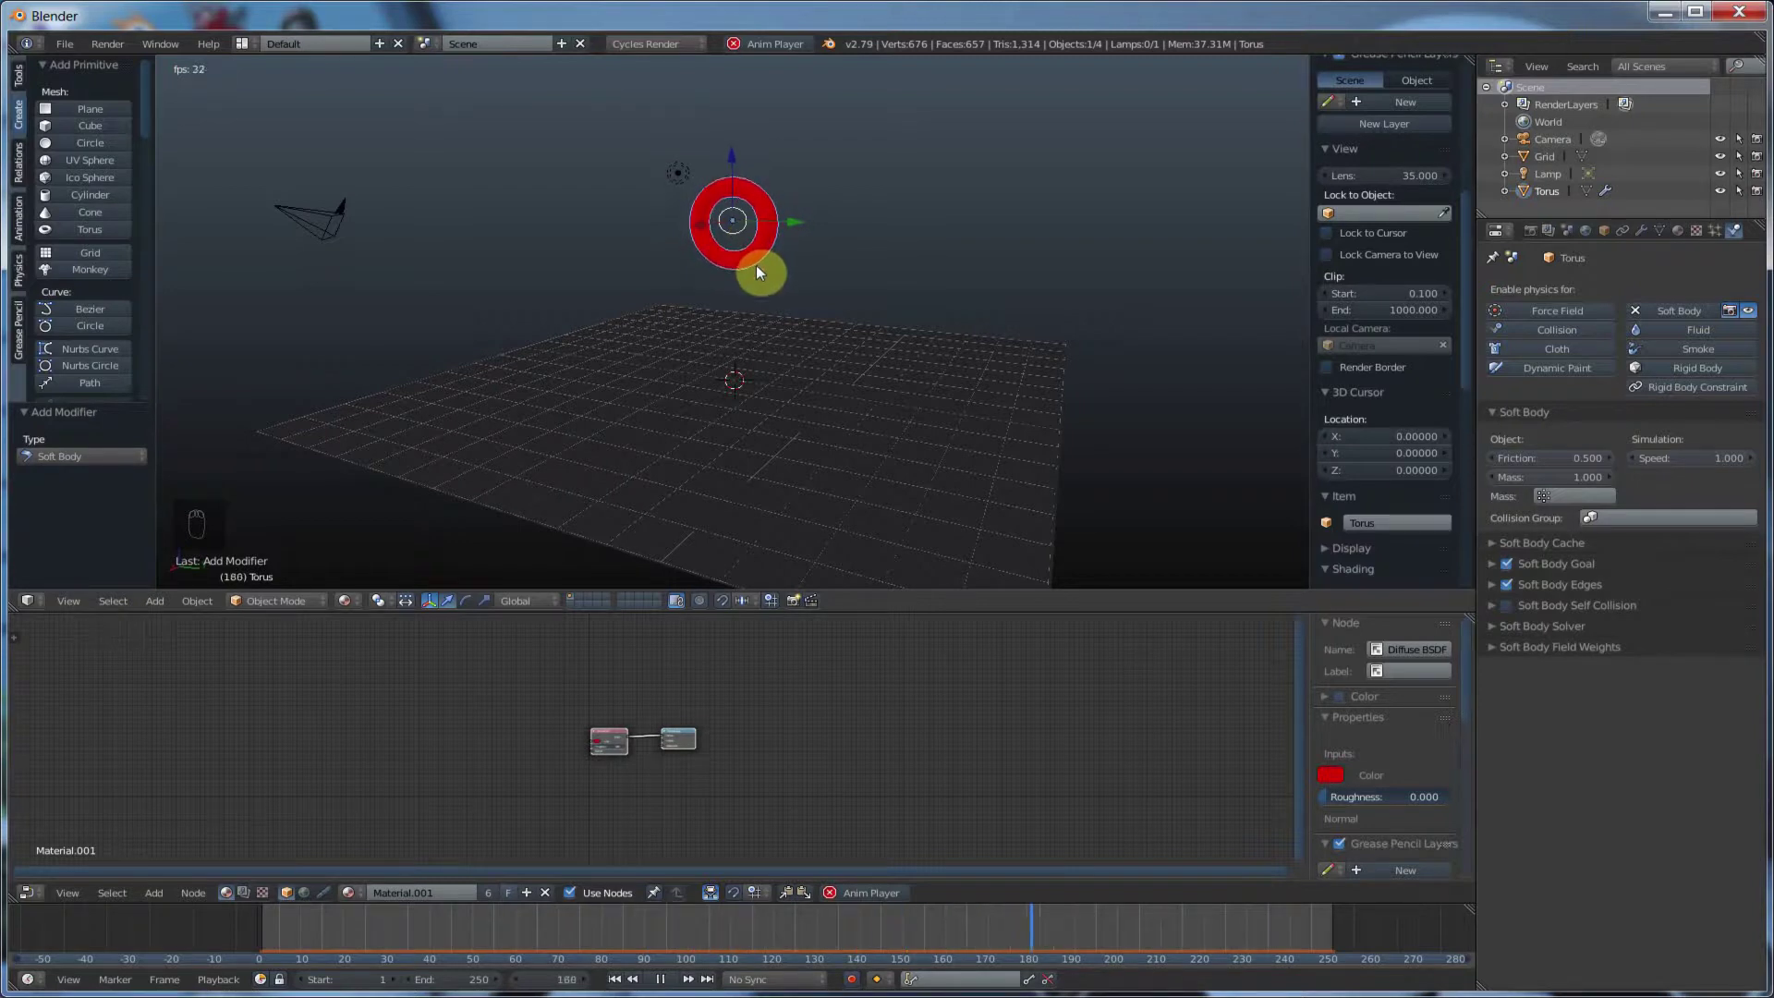
- Rewind to frame 1 and turn off Soft Body Goal on the torus
left_click(659, 980)
left_click(614, 980)
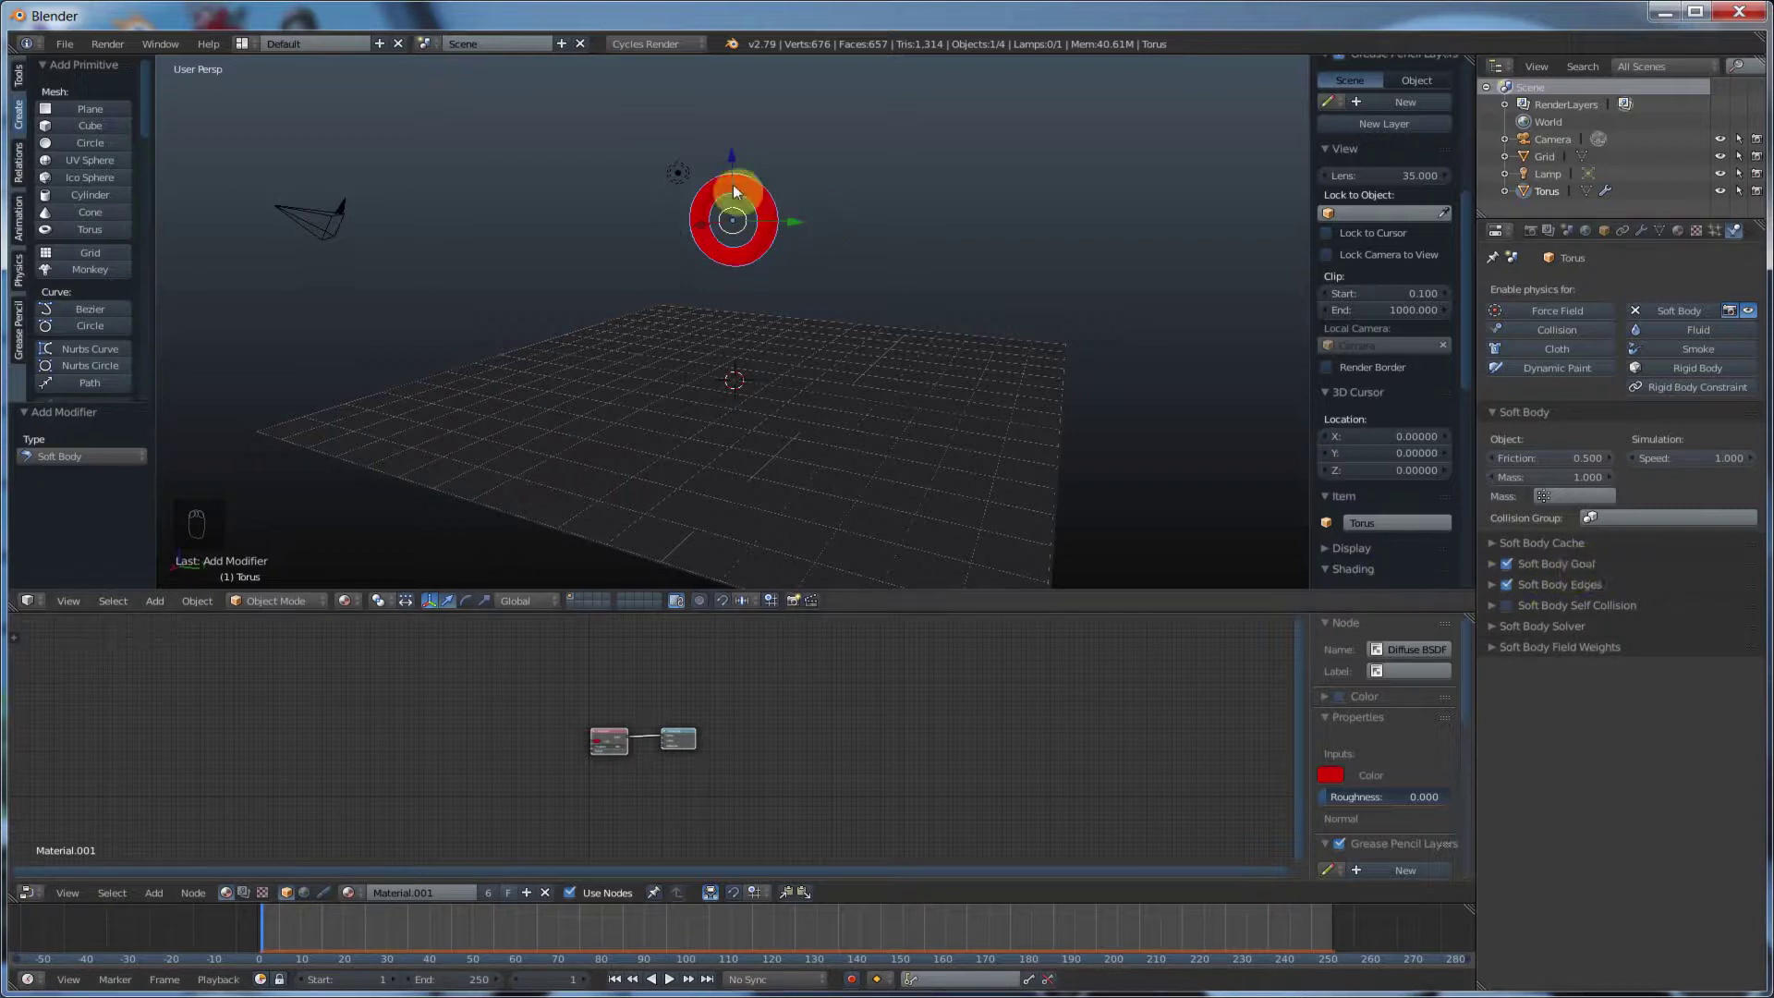
left_click(1508, 564)
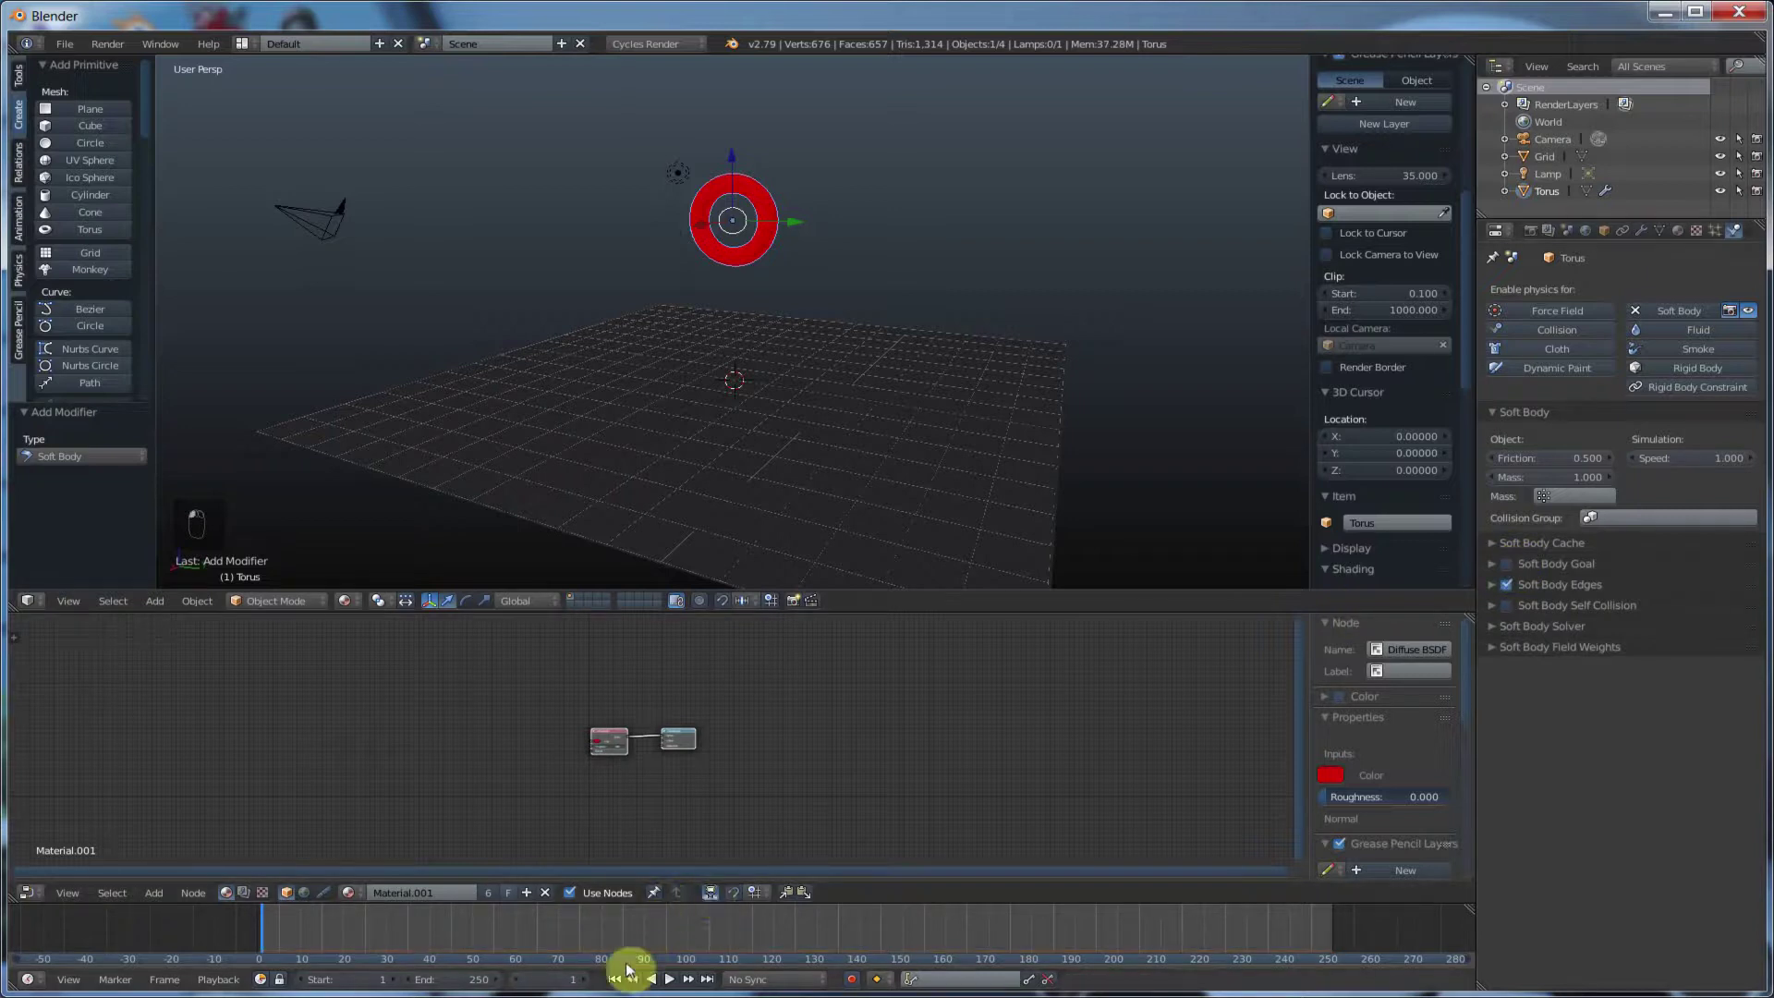
- Replay the fall, rewind to frame 1, and reselect the torus
left_click(669, 979)
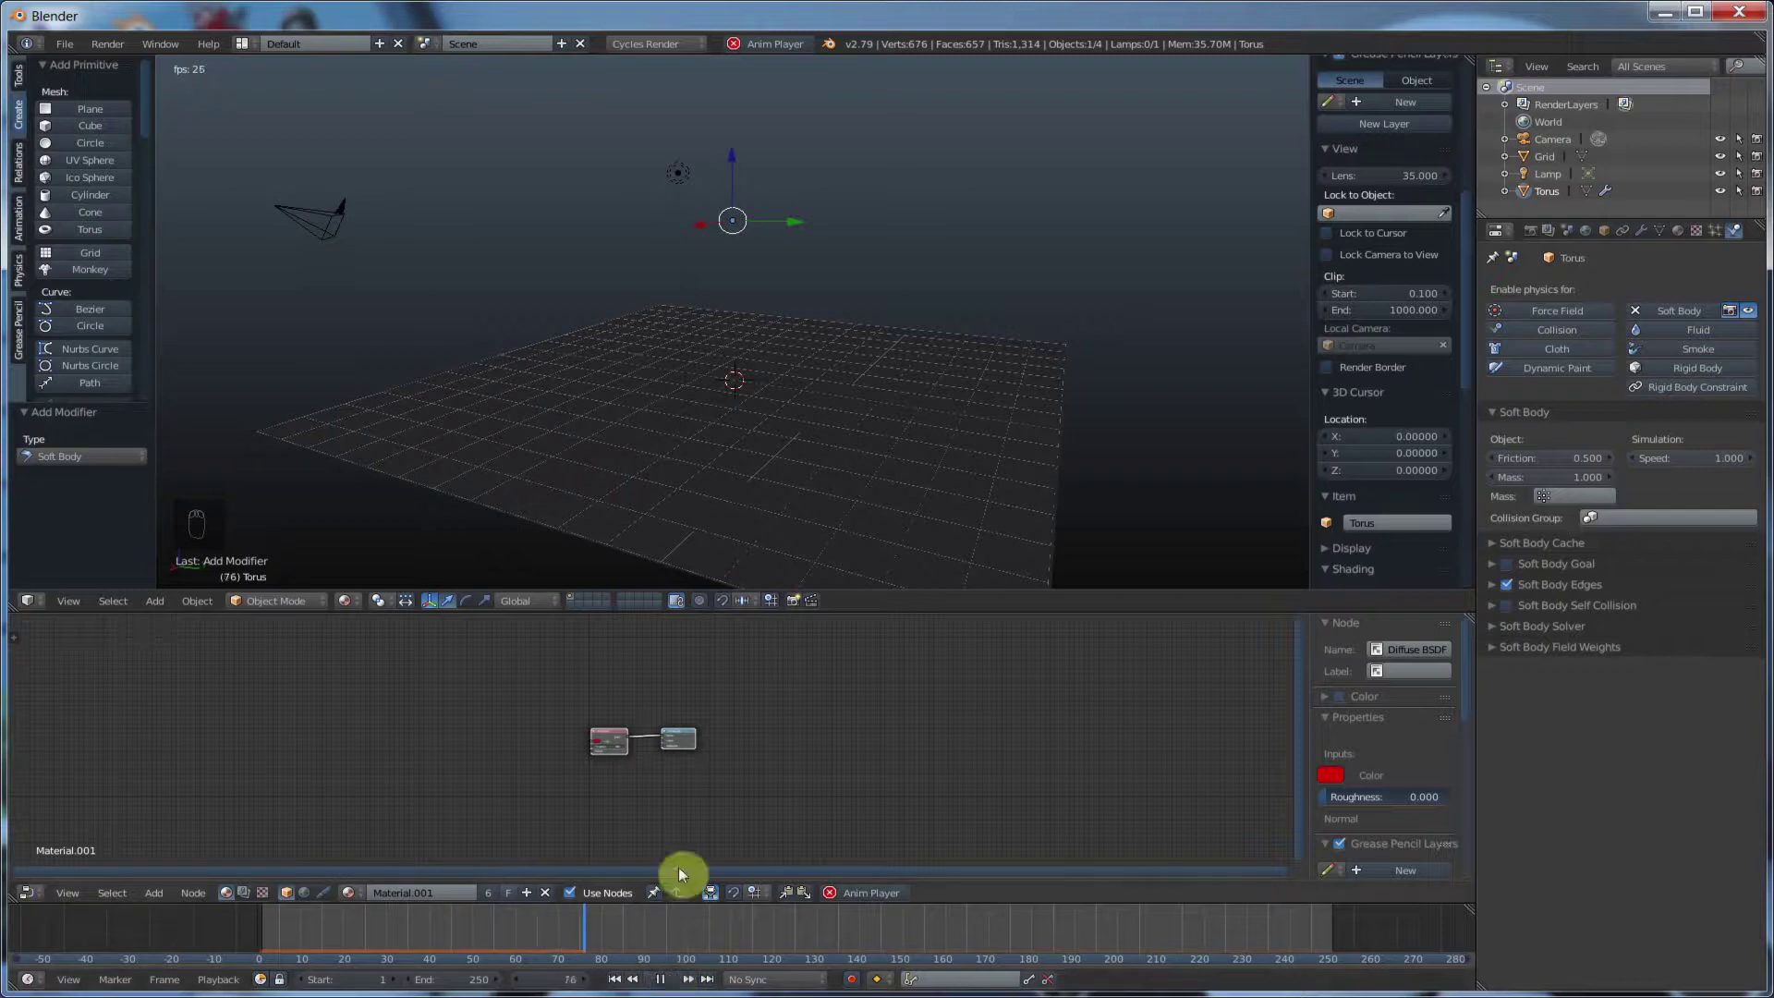
left_click(660, 979)
left_click(615, 979)
right_click(759, 229)
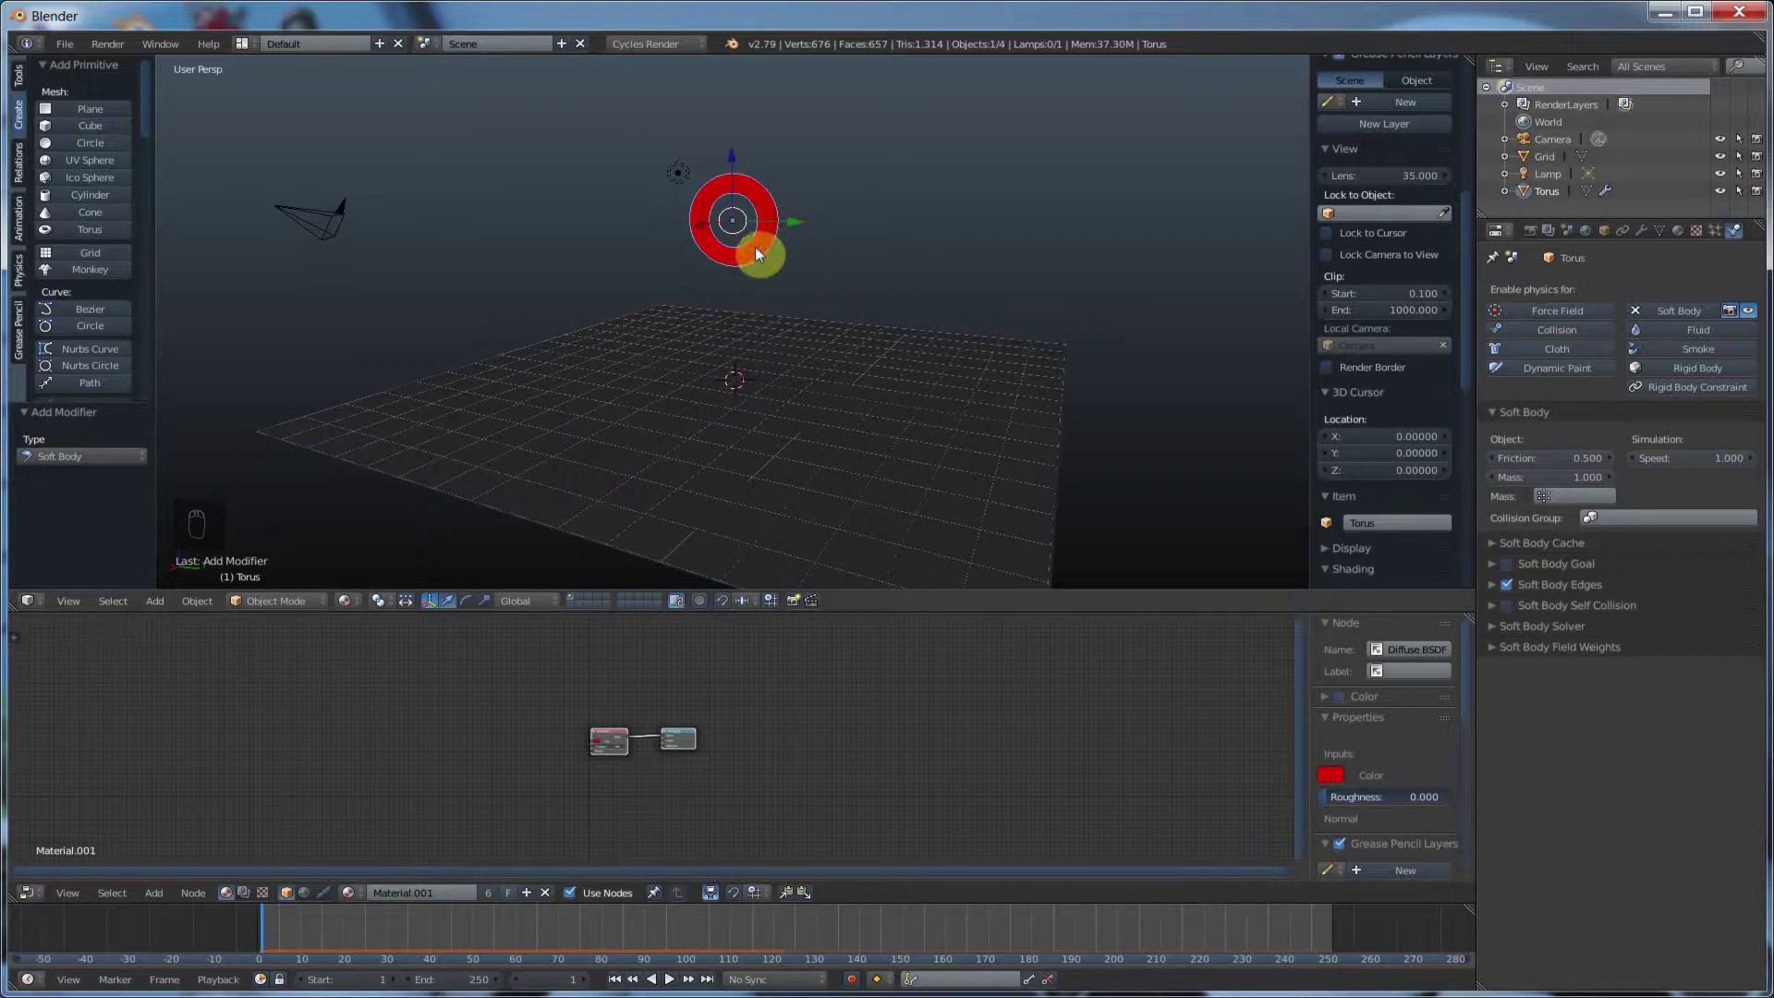
left_click(733, 376)
- Make the grid floor a Collision object, watch the torus land on it, and rewind
right_click(860, 398)
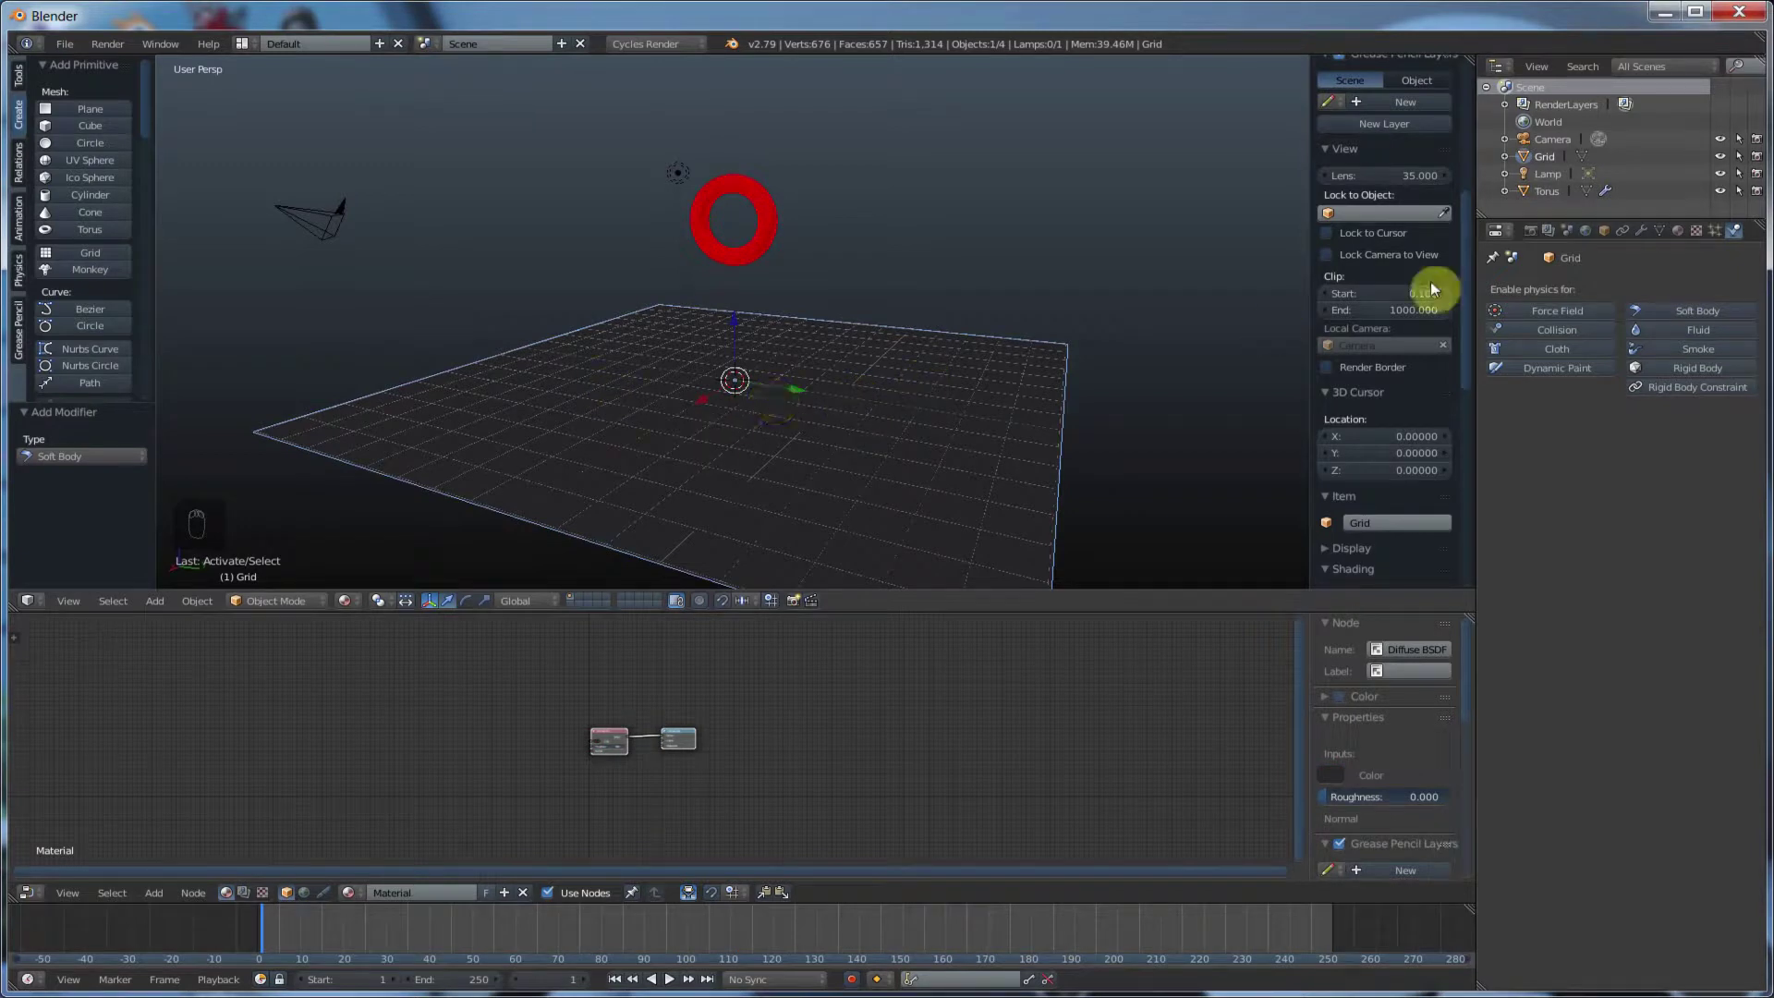
left_click(1555, 329)
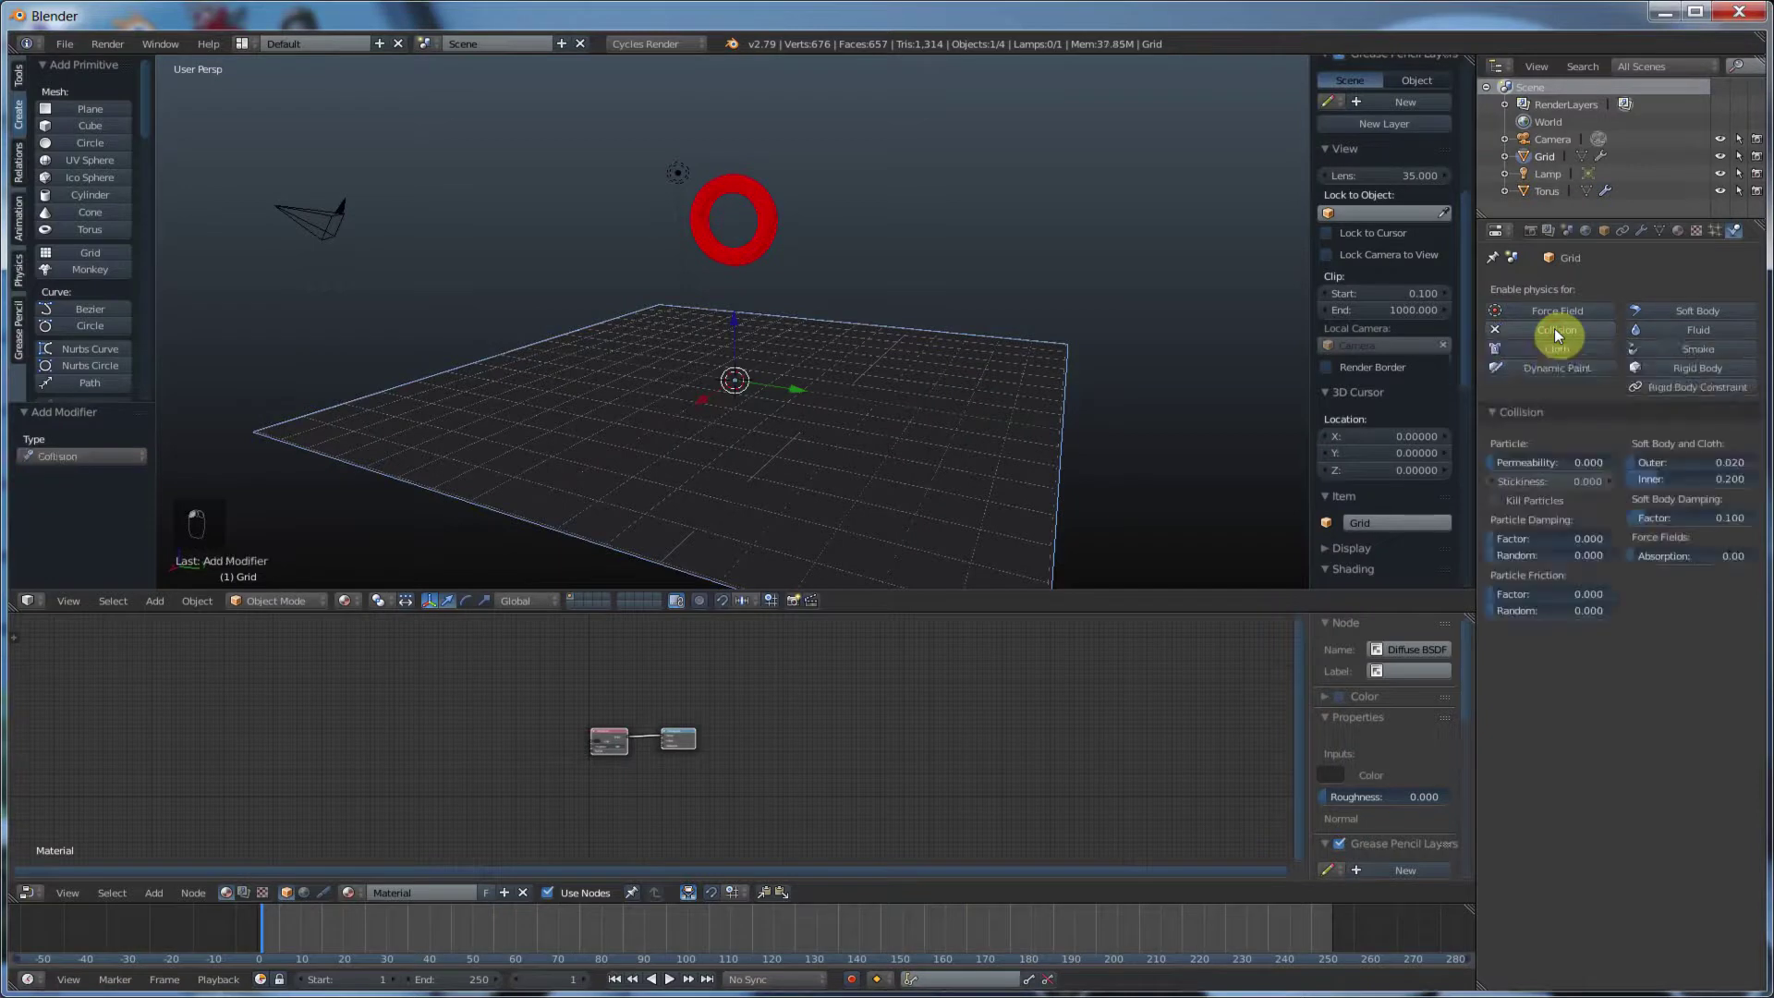
left_click(670, 979)
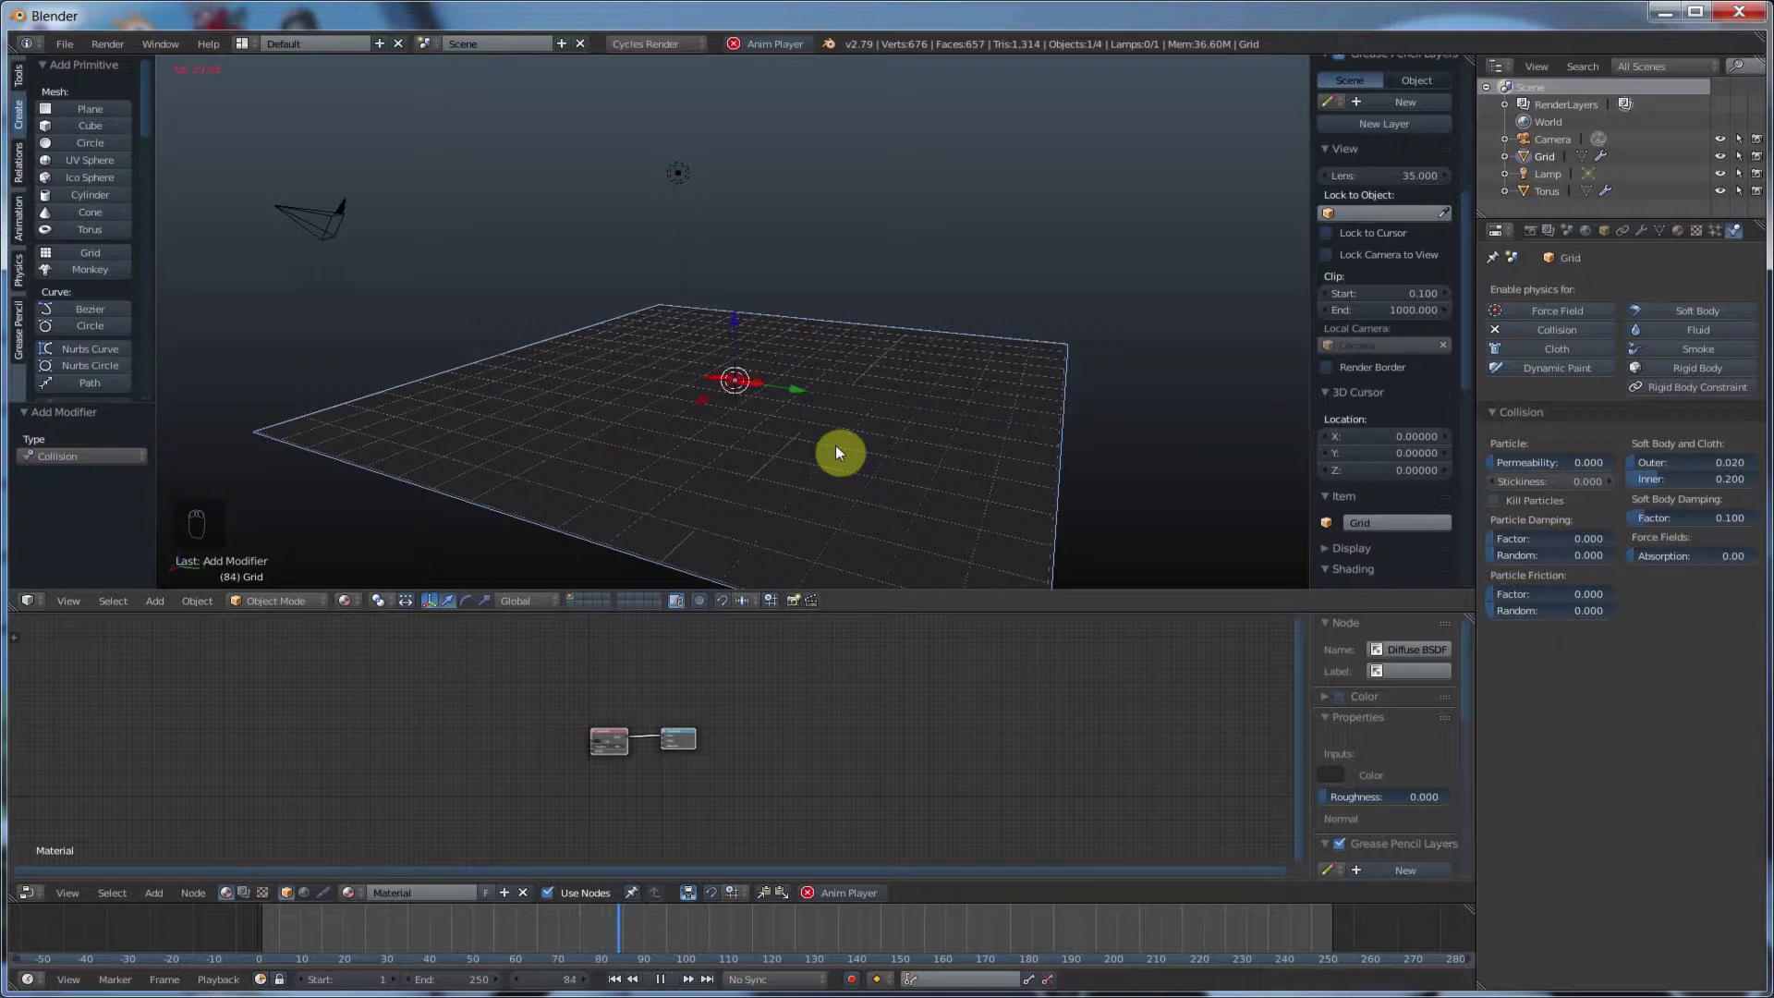
left_click(660, 980)
middle_click_drag(736, 448, 754, 531)
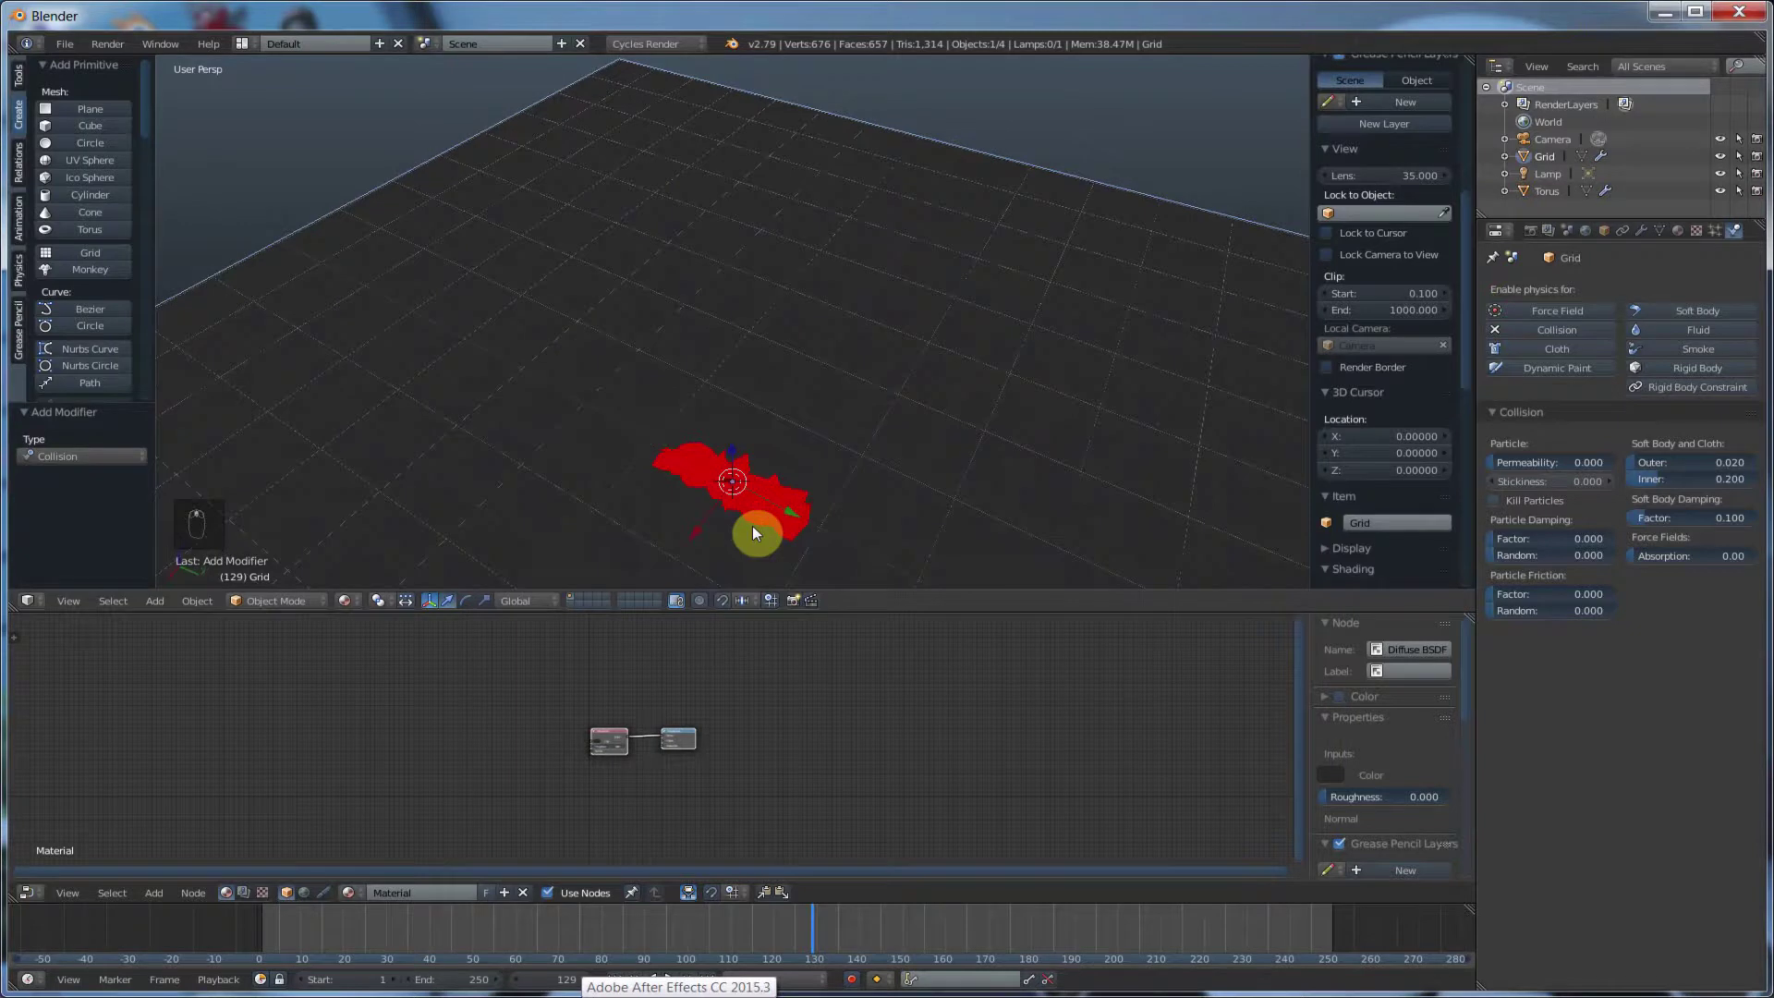
middle_click_drag(722, 467, 748, 399)
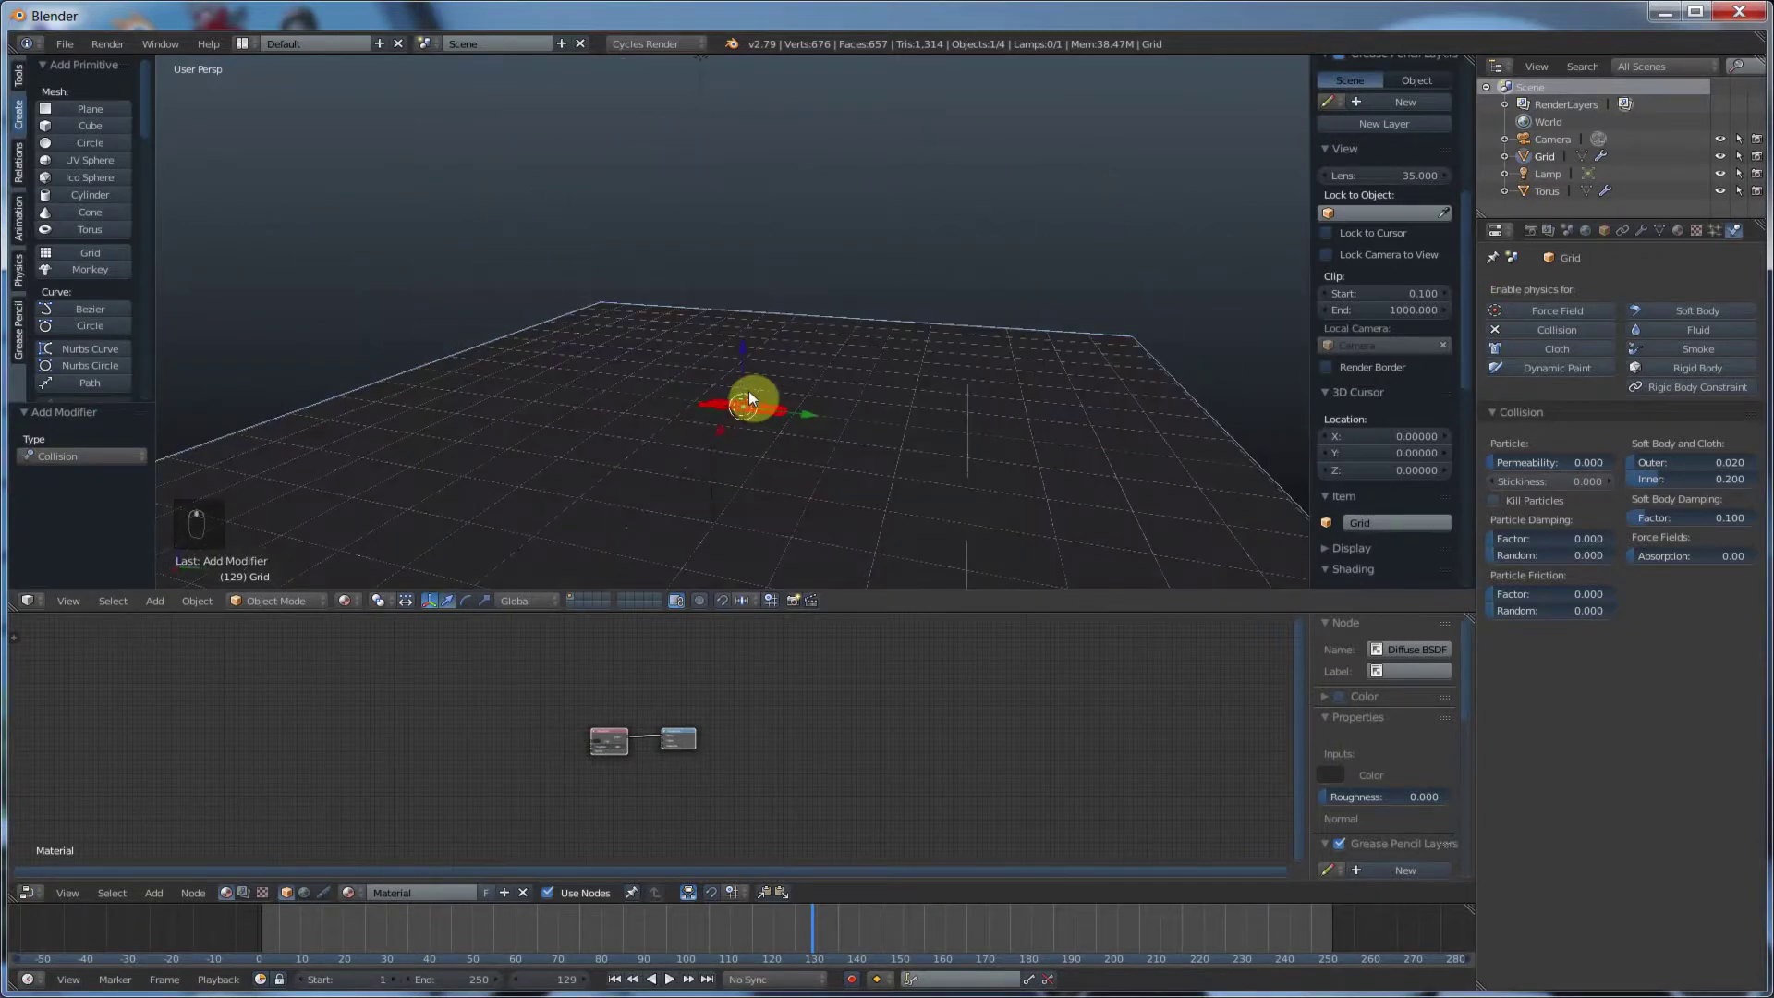
left_click(615, 979)
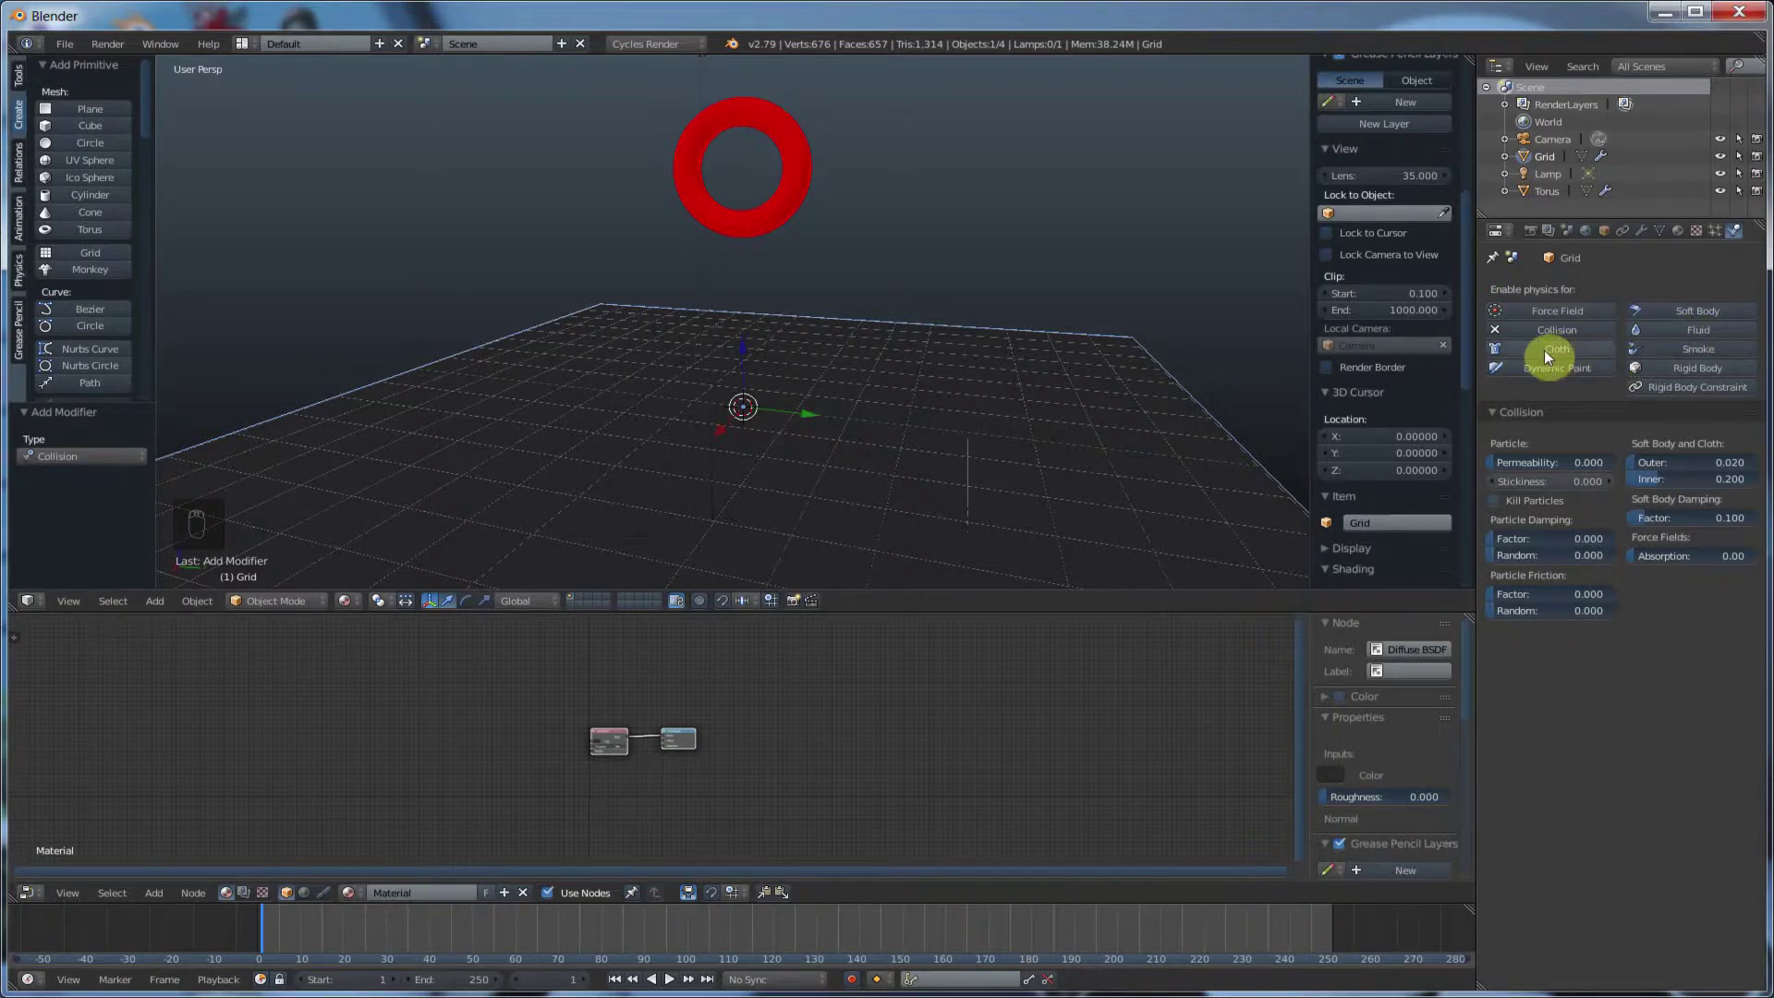
- Enable Stiff Quads in the torus's Soft Body Edges settings, keeping Shear at 1.000
right_click(790, 170)
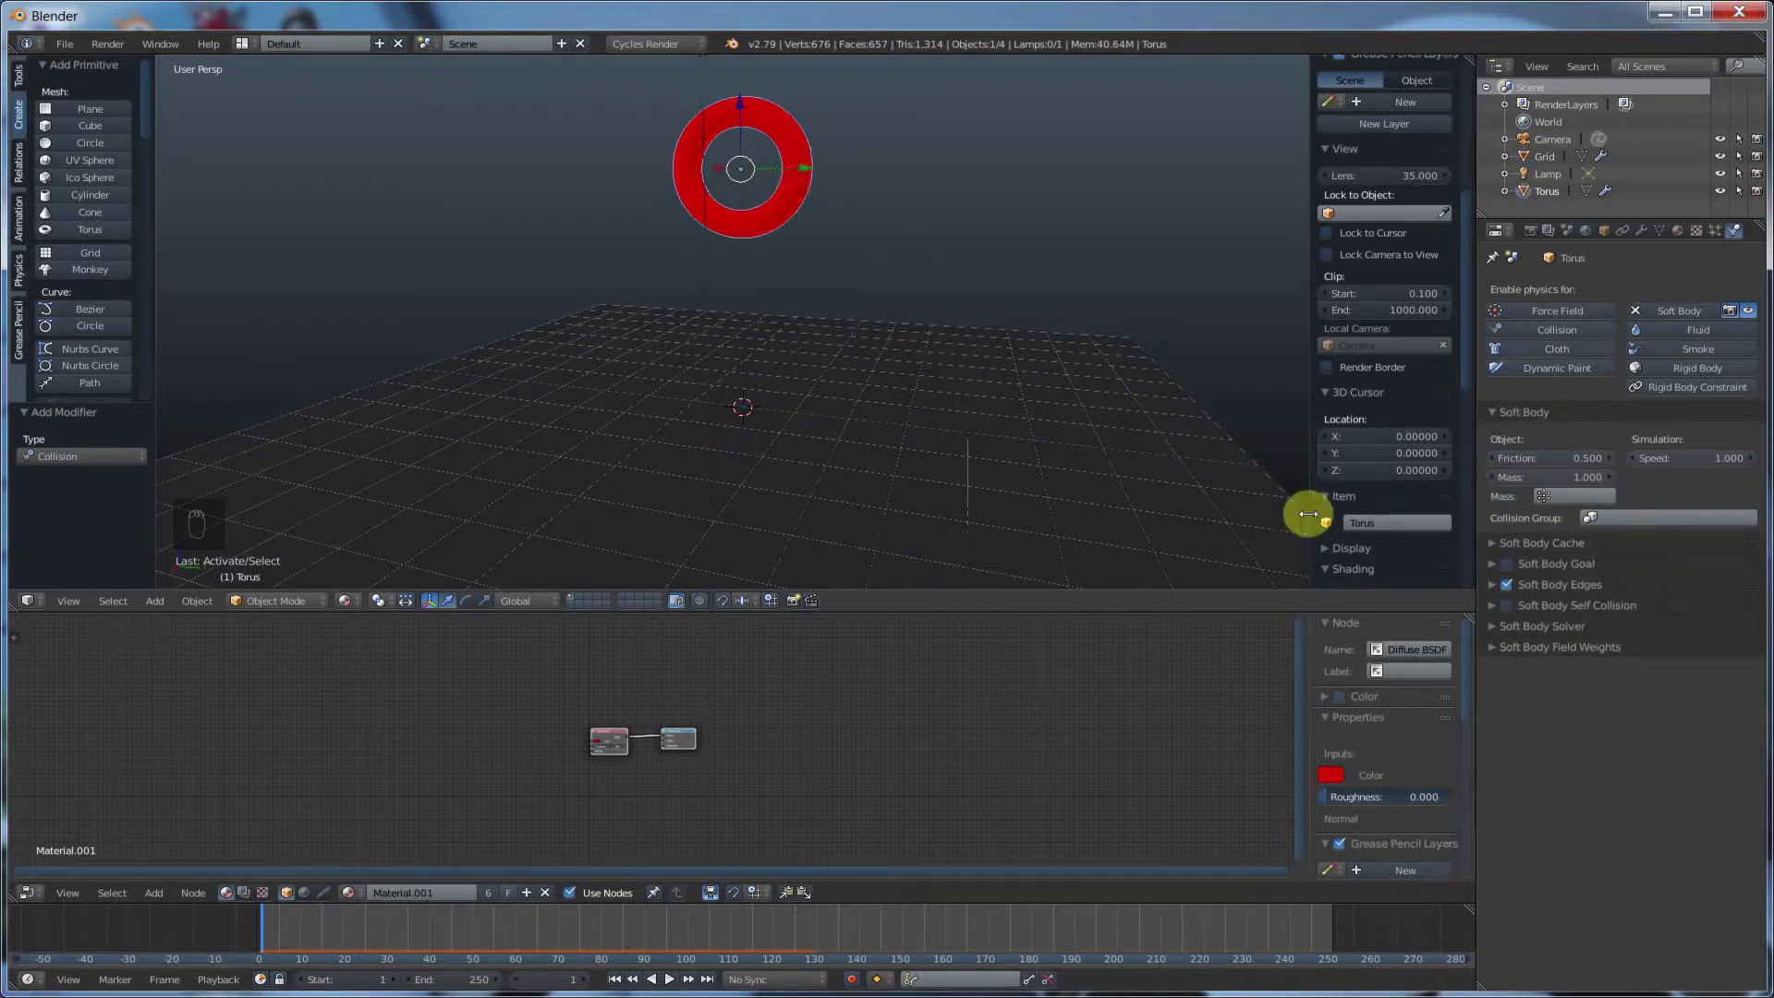
left_click(1494, 583)
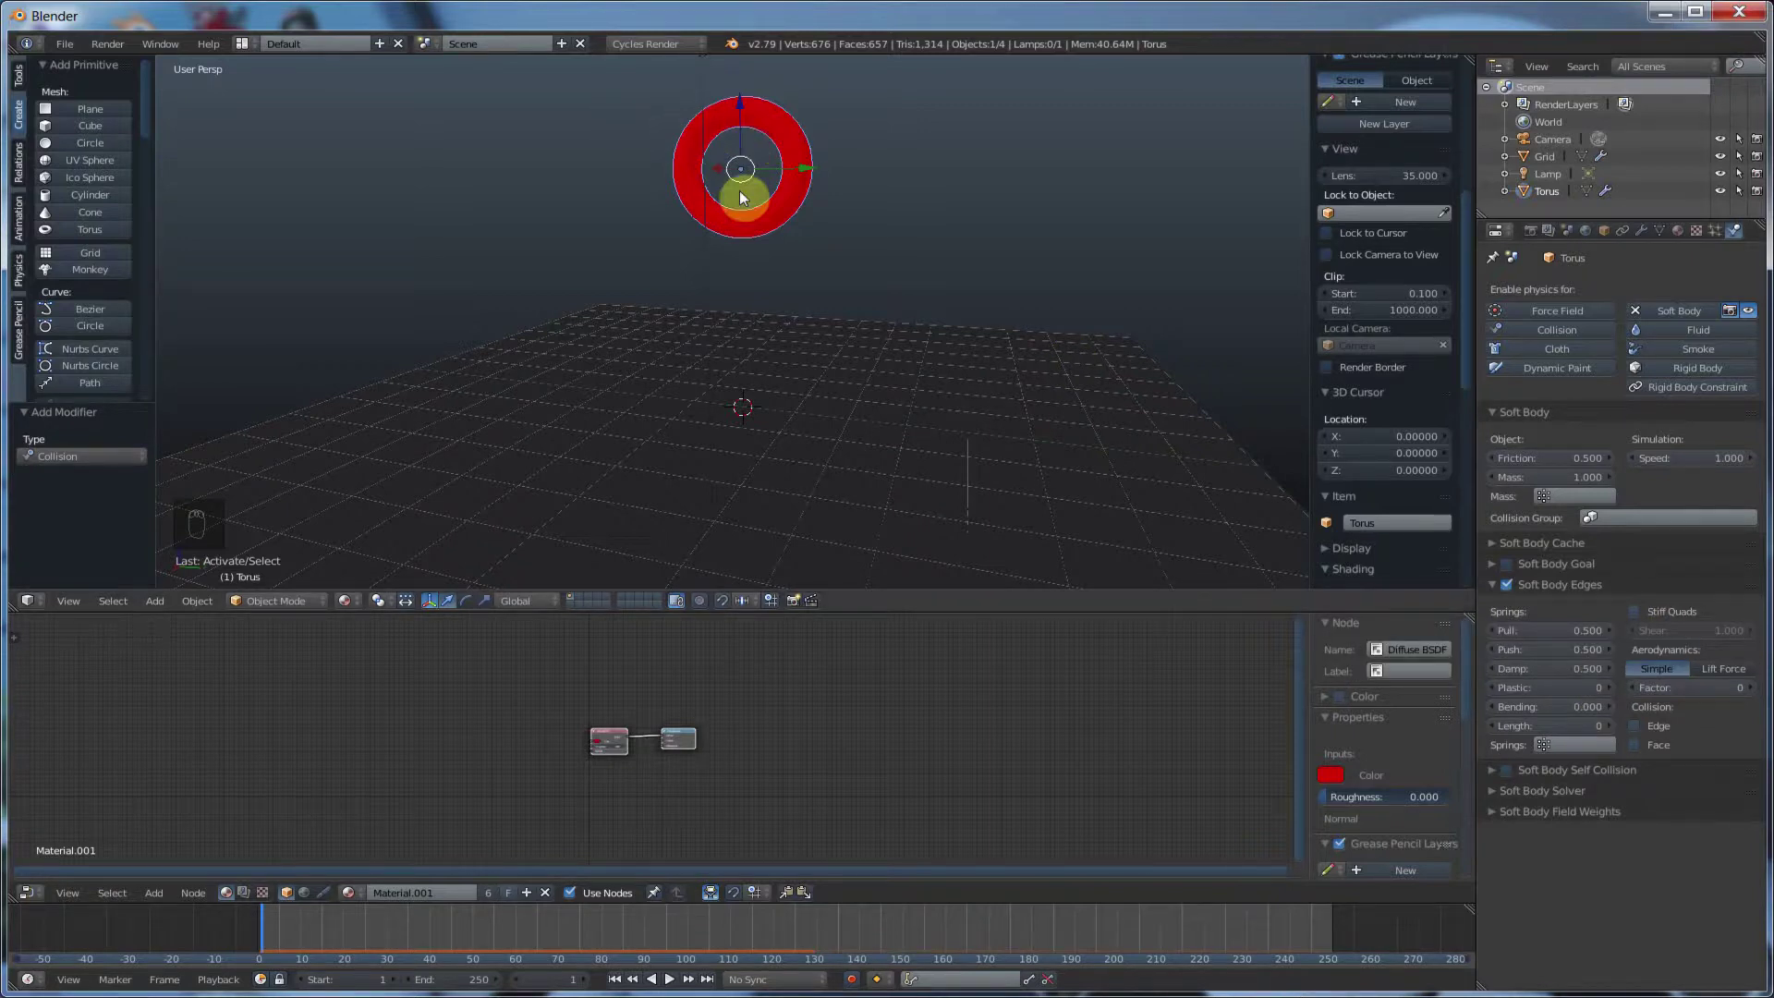
left_click(1637, 612)
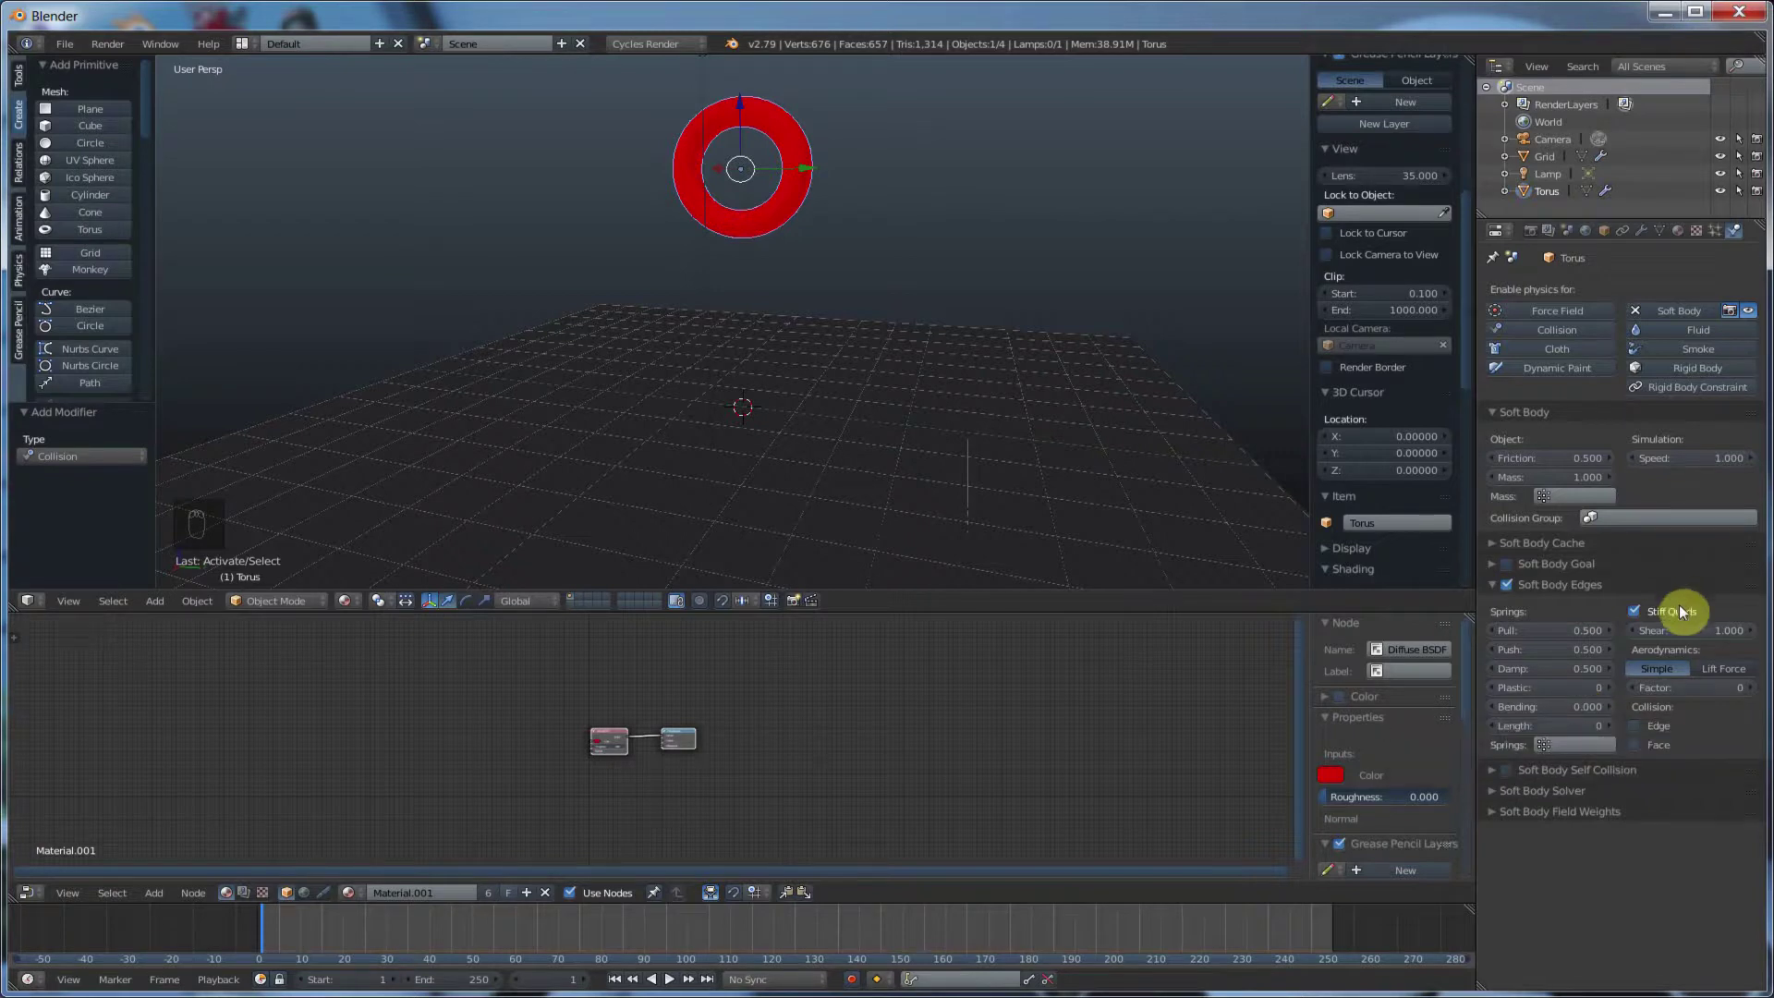
left_click(1646, 613)
left_click(1635, 610)
- Play the fall with Stiff Quads on, inspect the flattened torus, and rewind
left_click(671, 980)
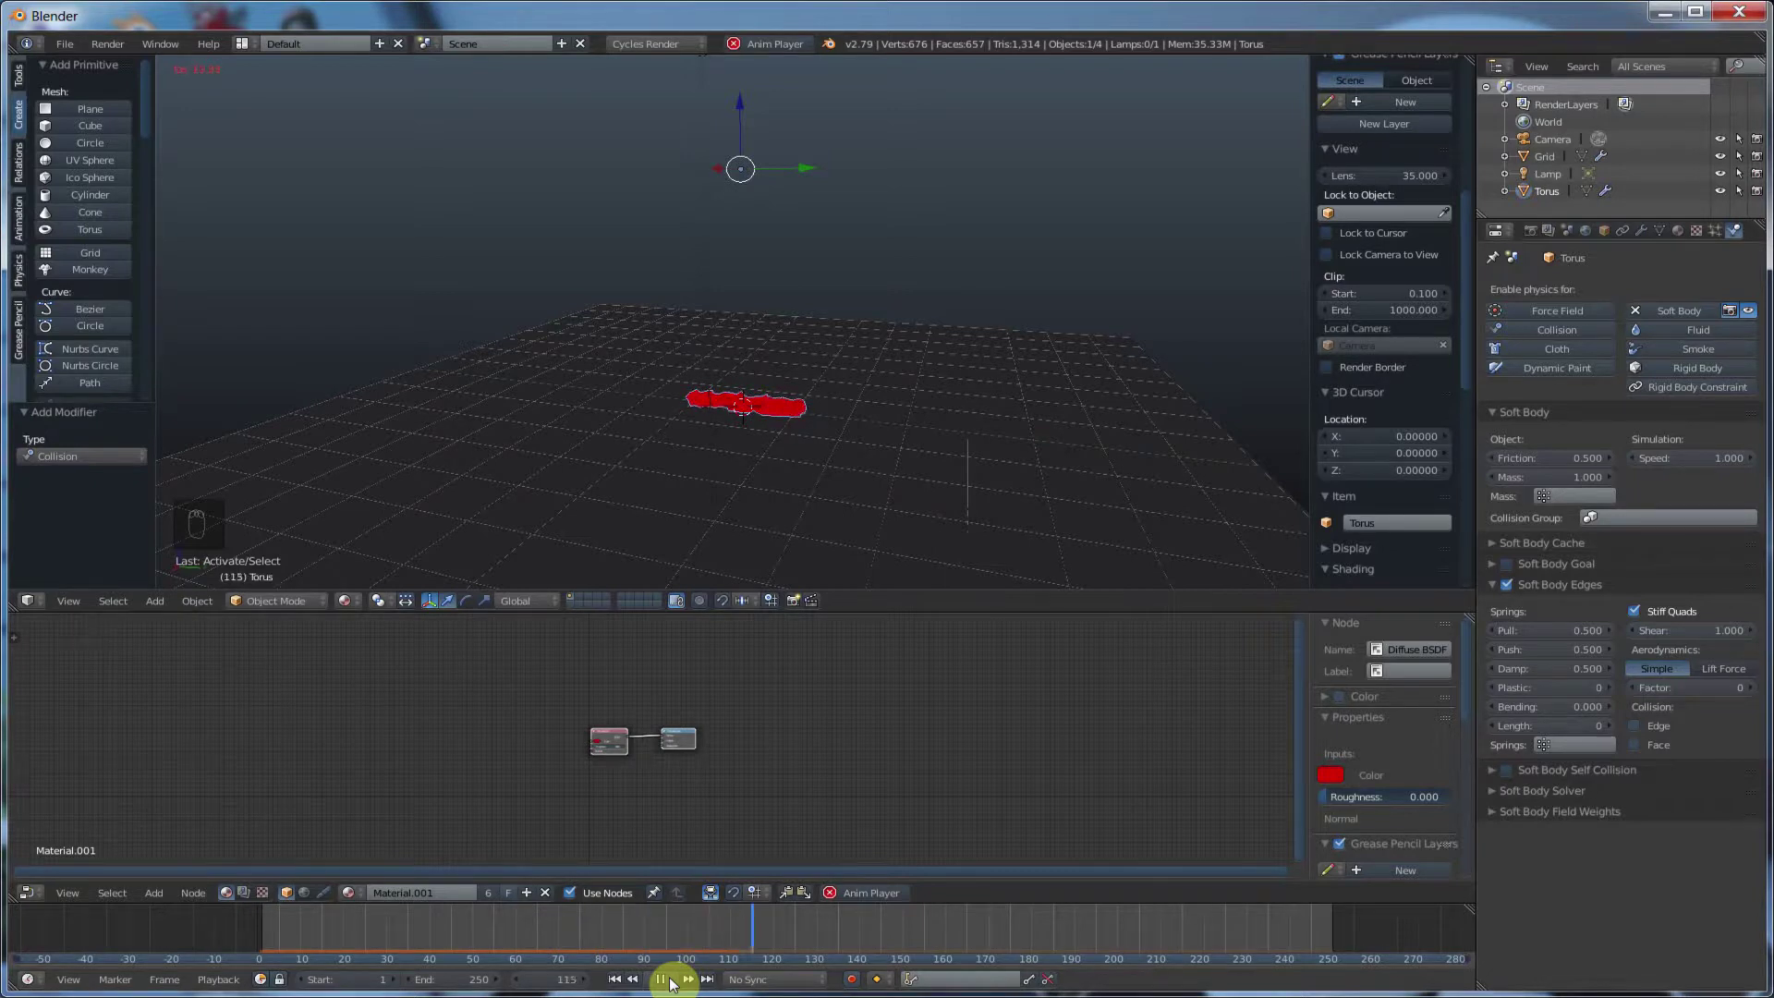
left_click(660, 980)
scroll(790, 451, "up", 2)
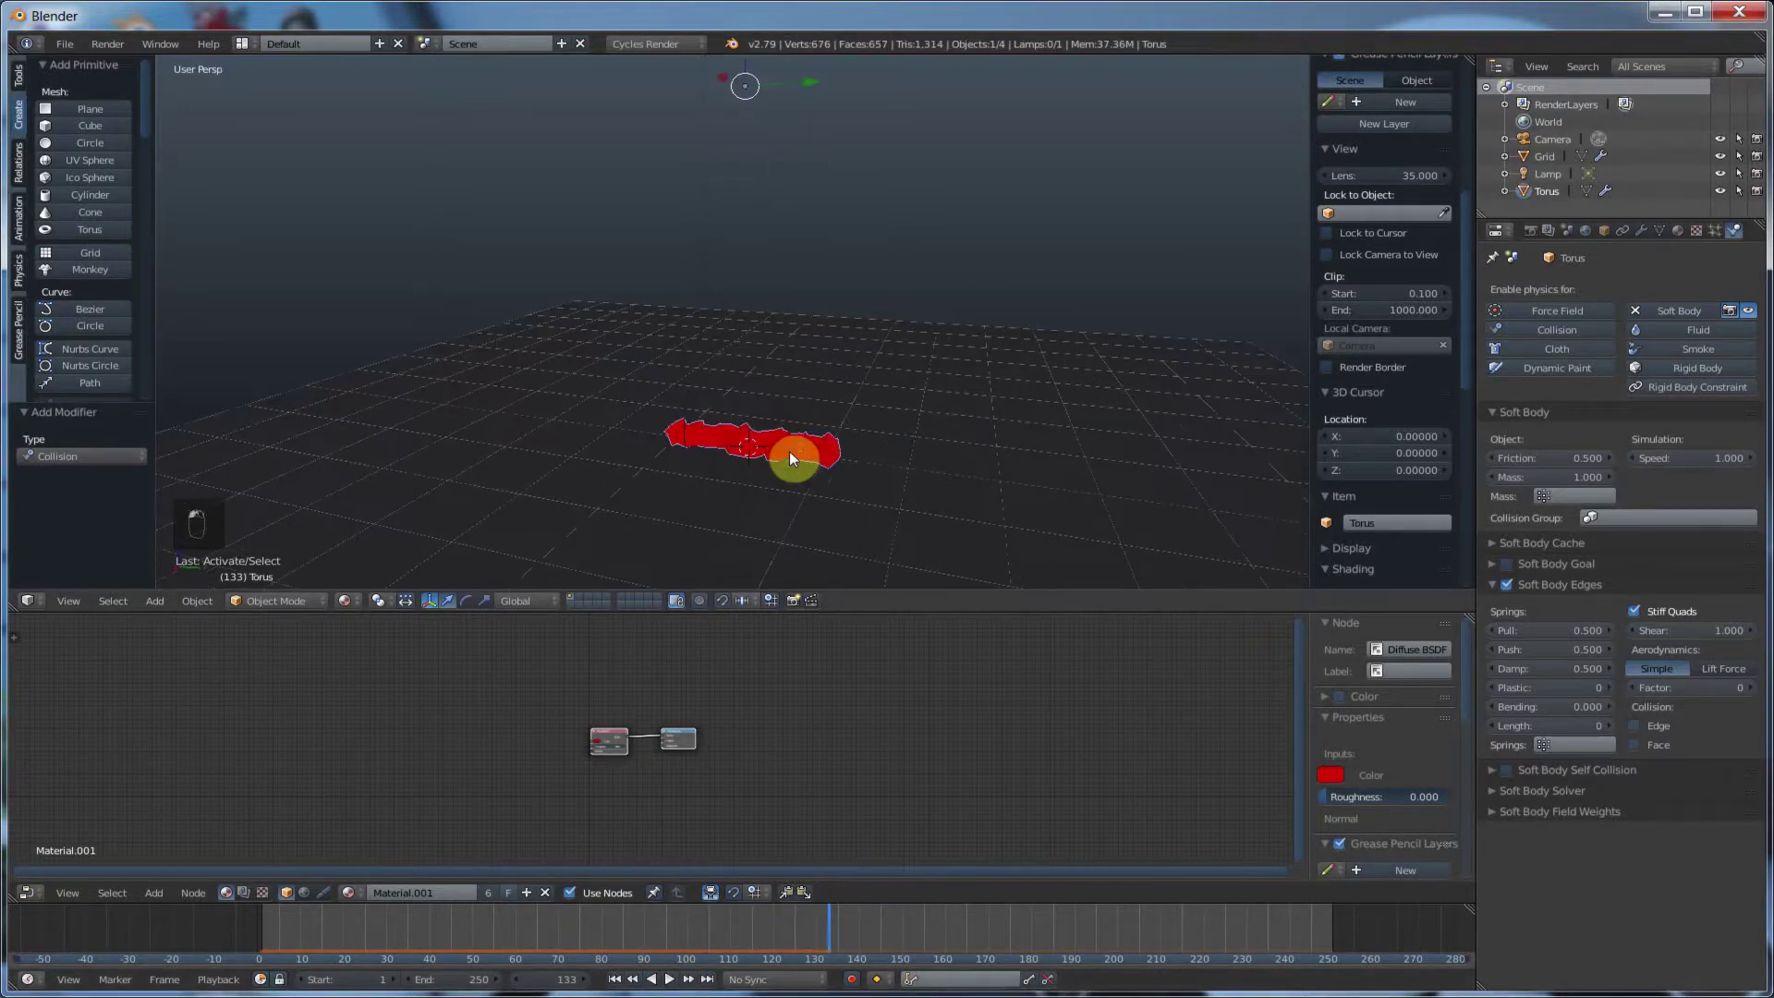
middle_click_drag(789, 451, 743, 484)
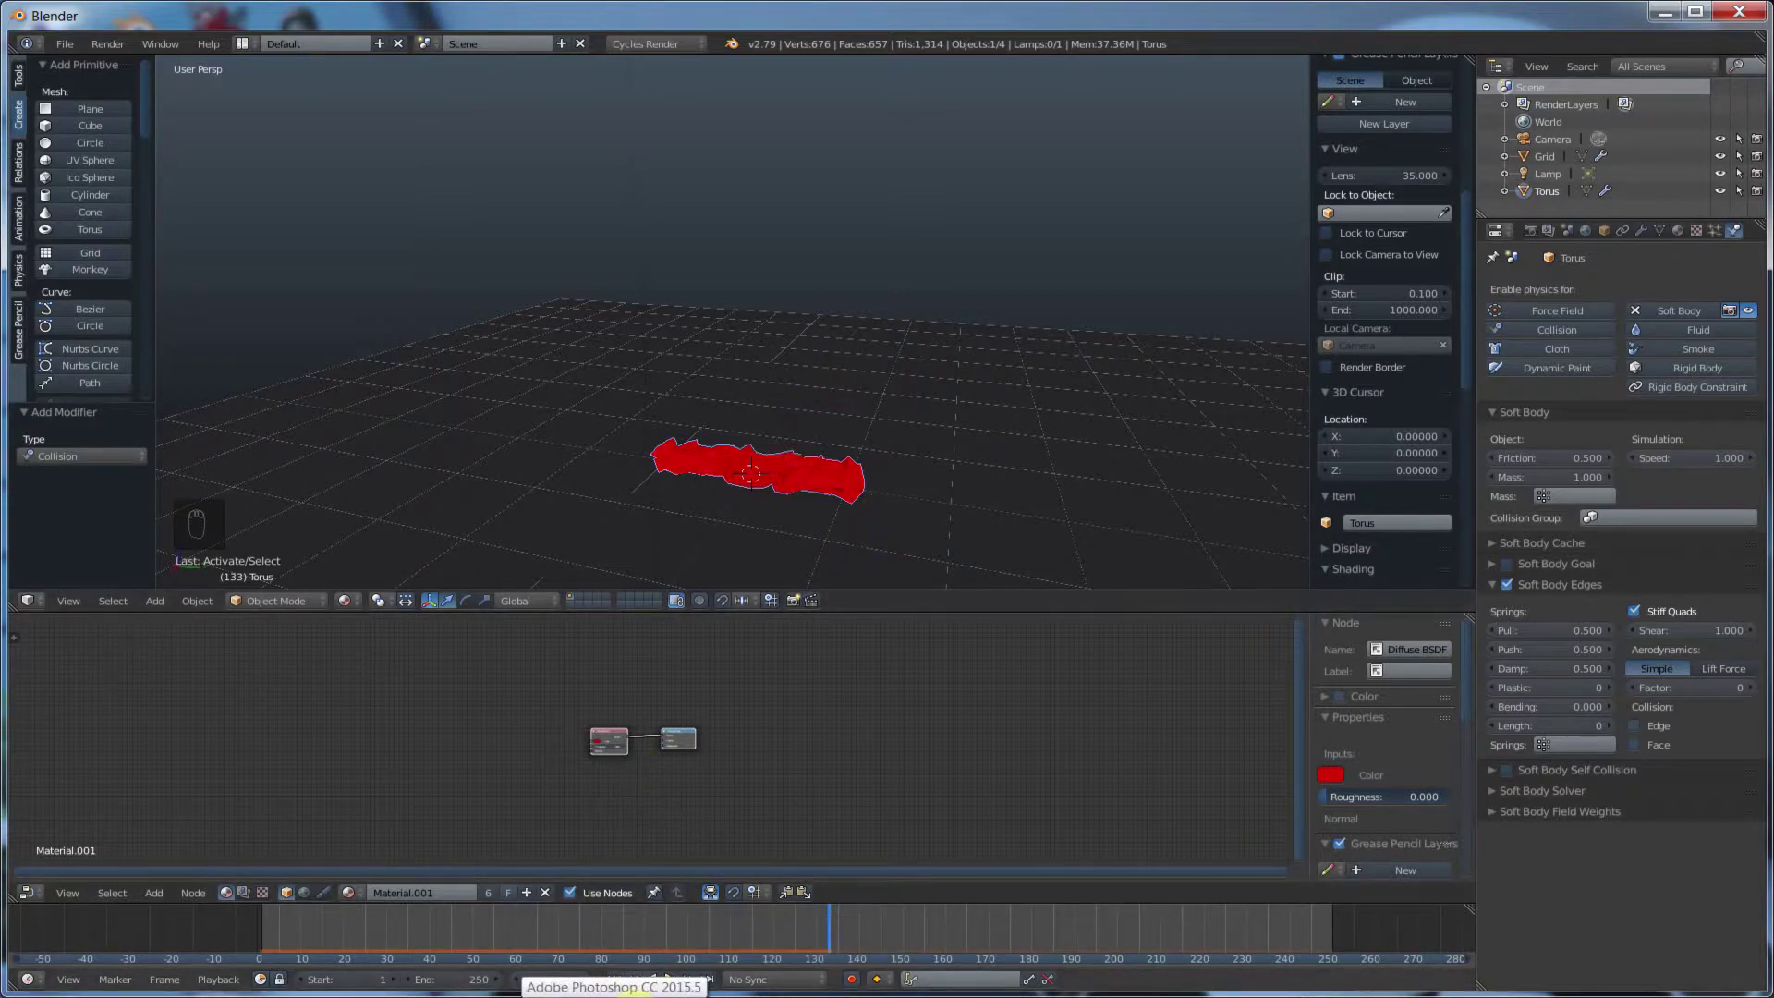
left_click(617, 979)
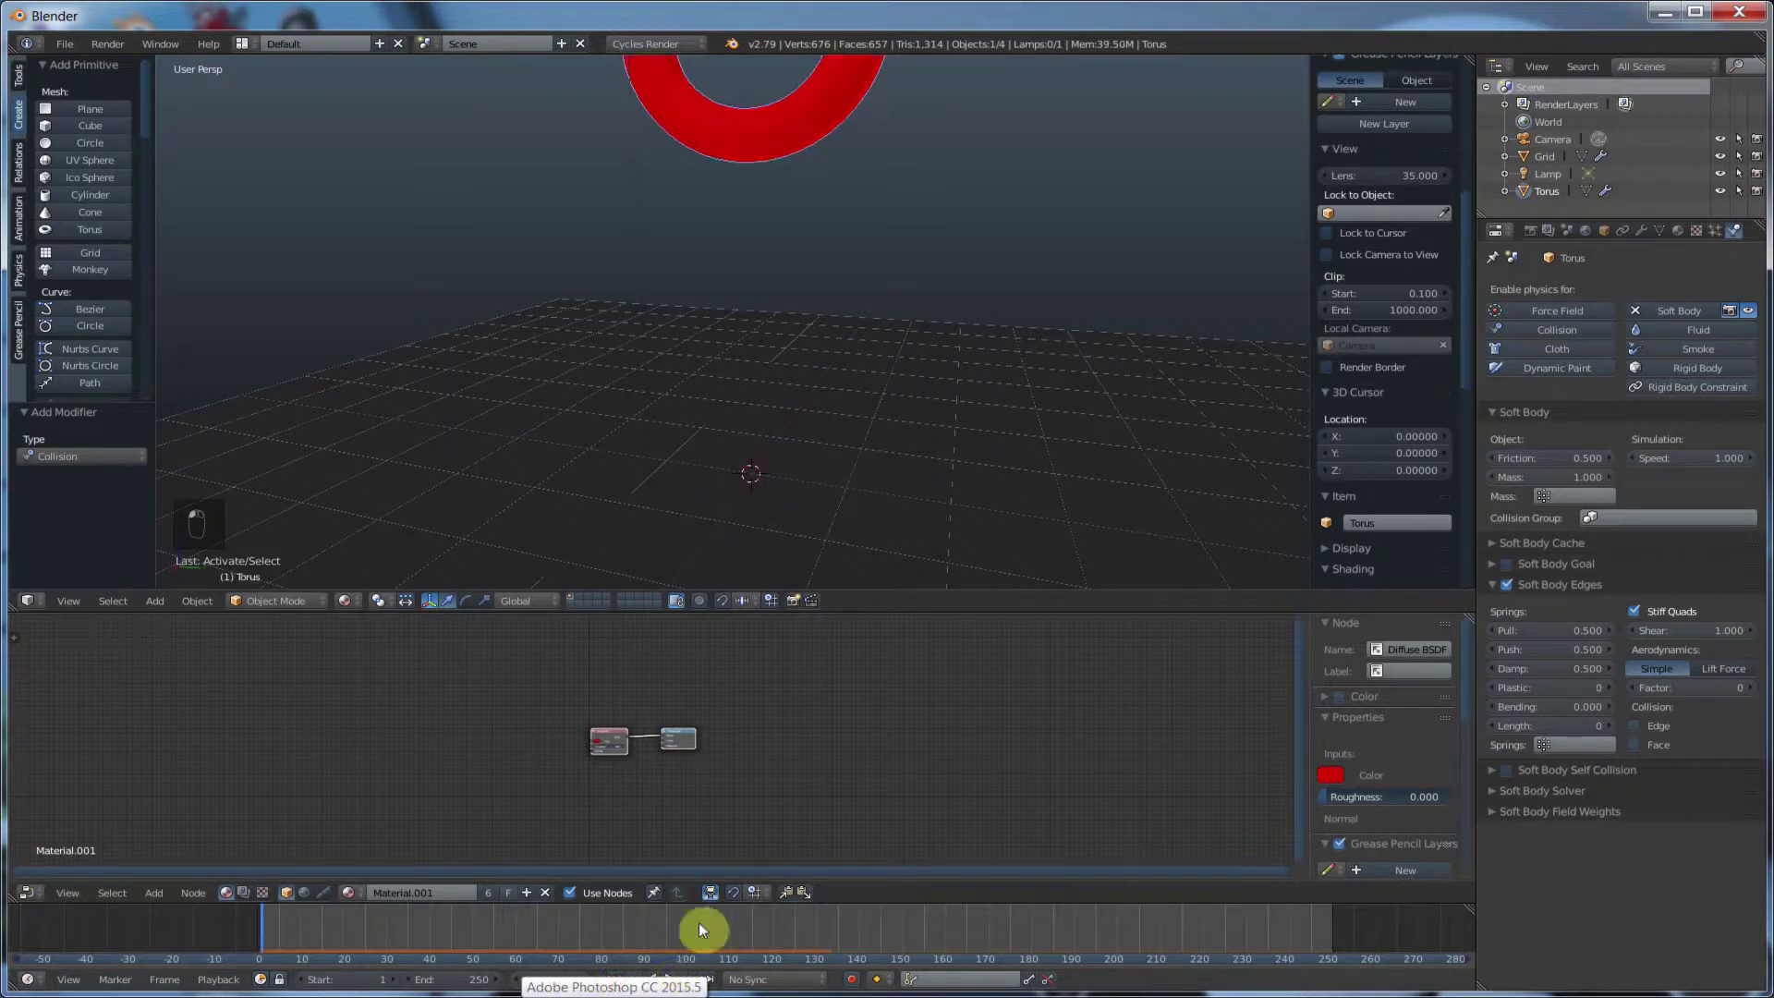
- Replay the simulation from the start, then stop and return to frame 1
left_click(671, 979)
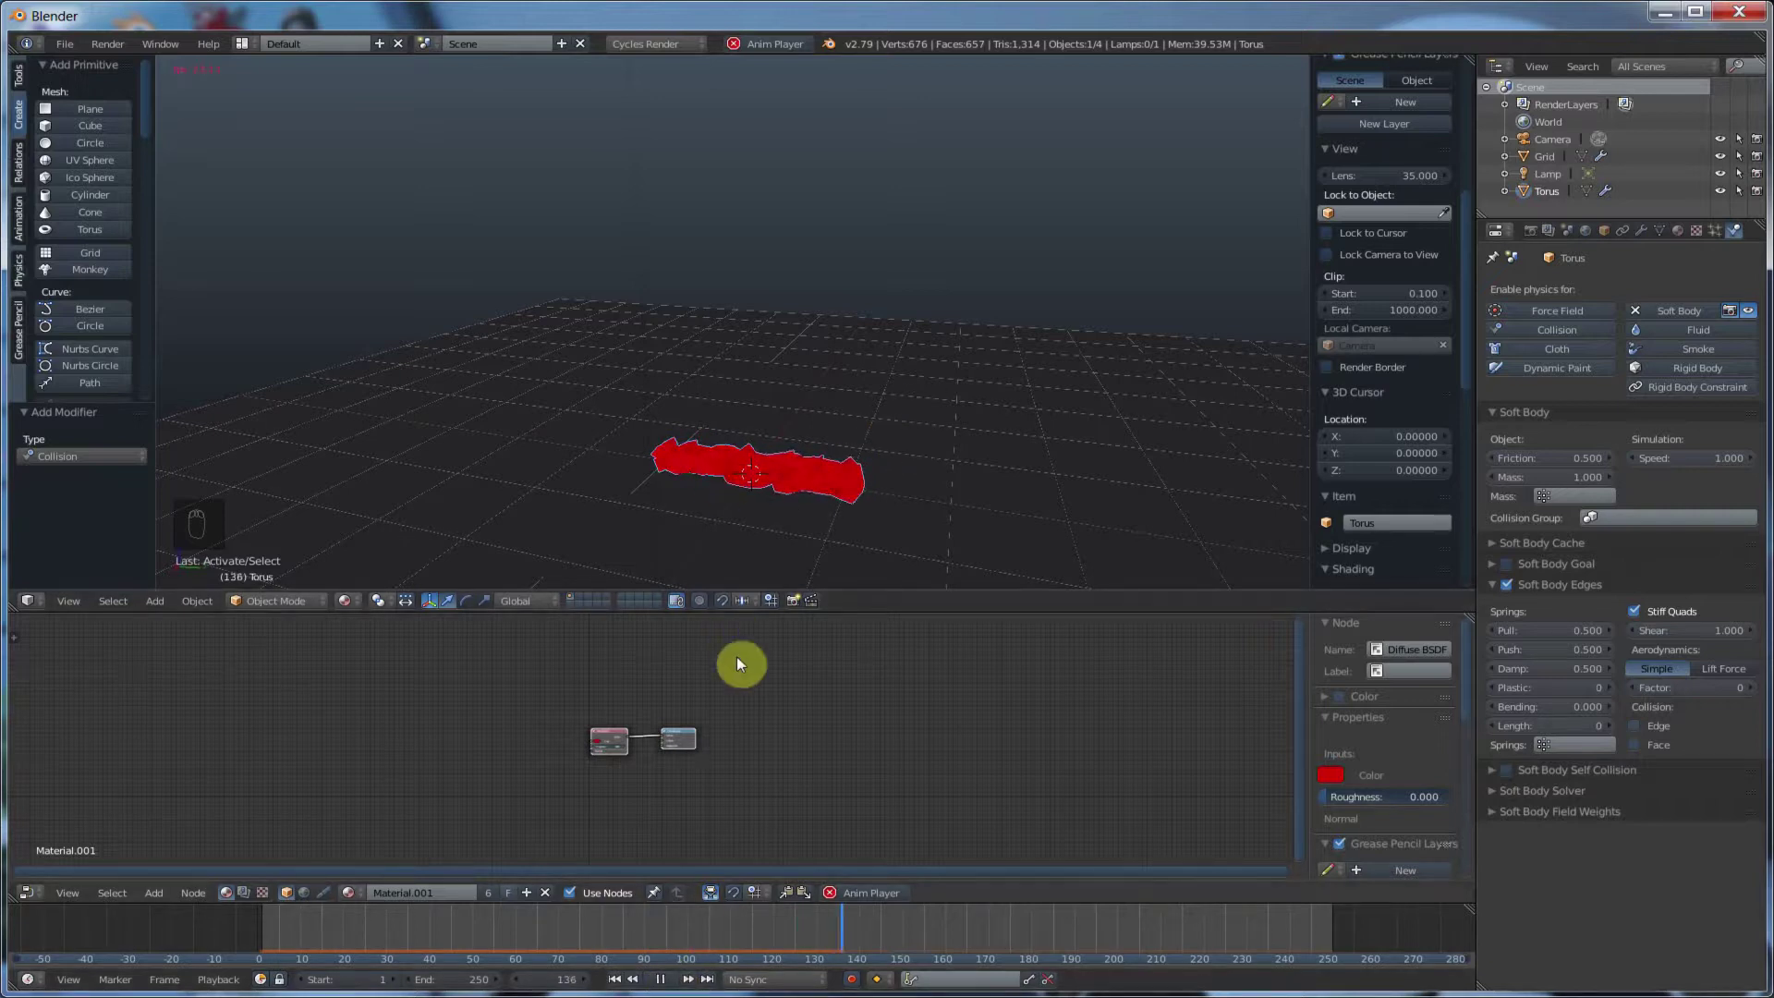
left_click(660, 980)
left_click(615, 980)
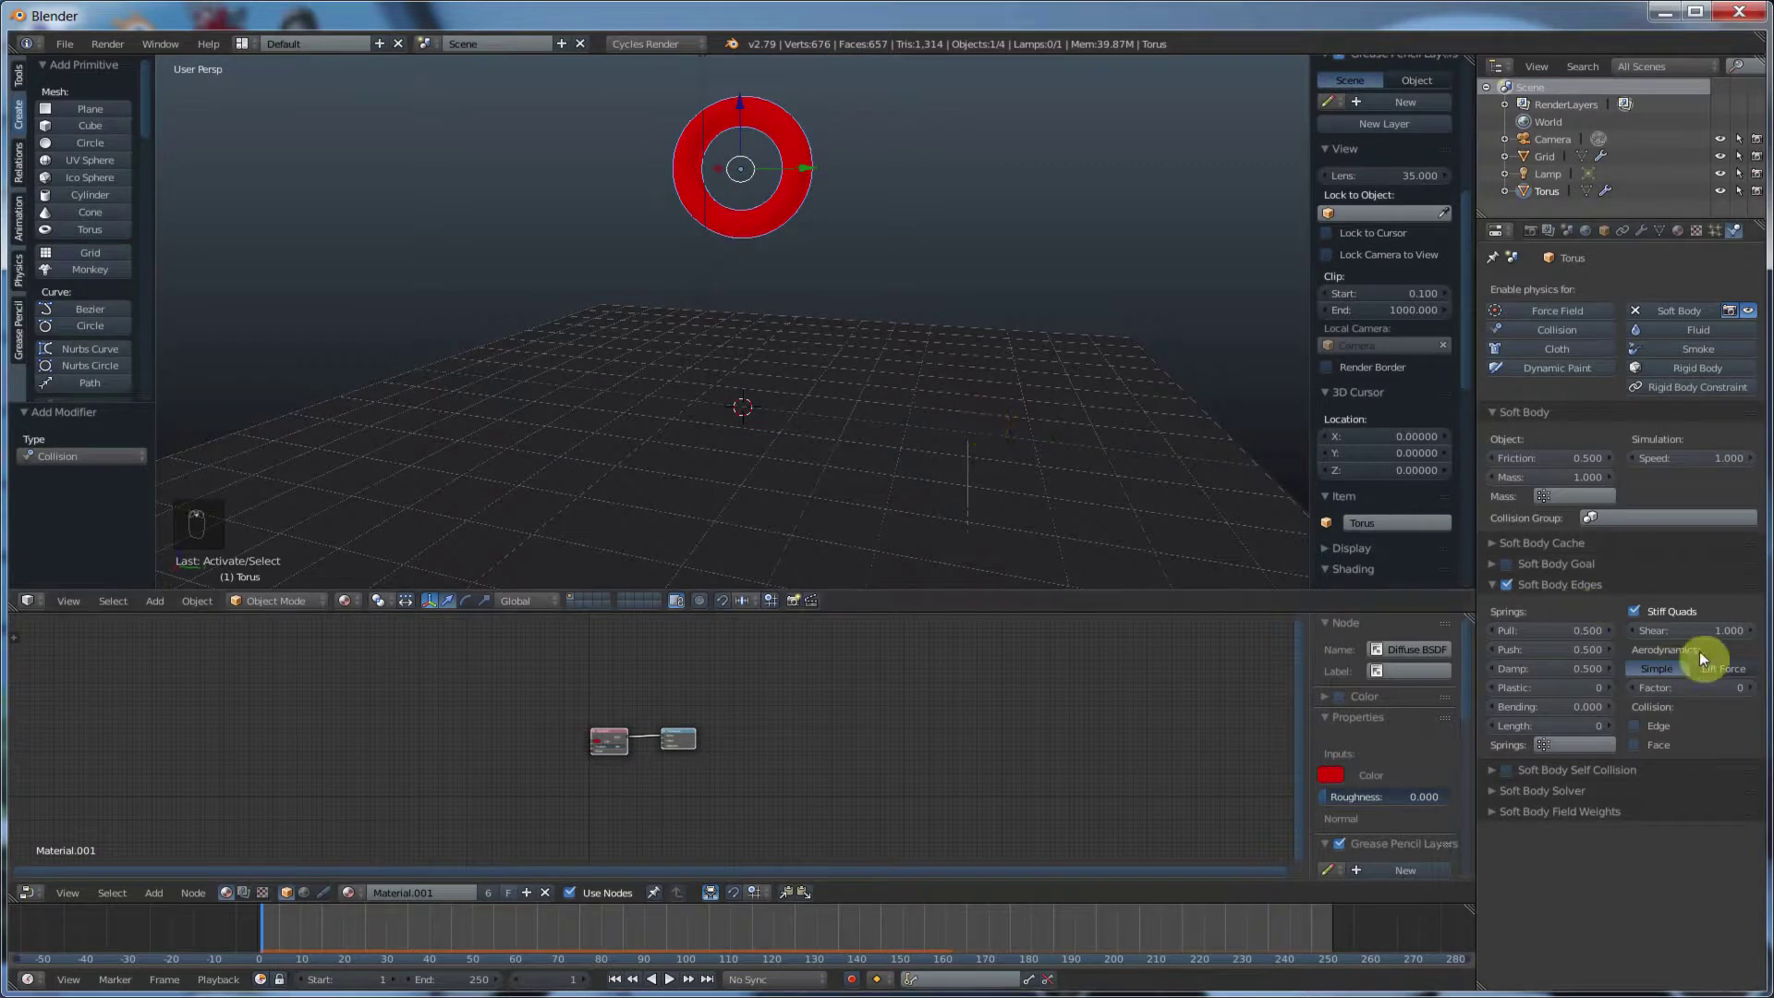
- Set Shear stiffness to 0.000, test the fall, and rewind to frame 1
left_click_drag(1701, 631, 1743, 636)
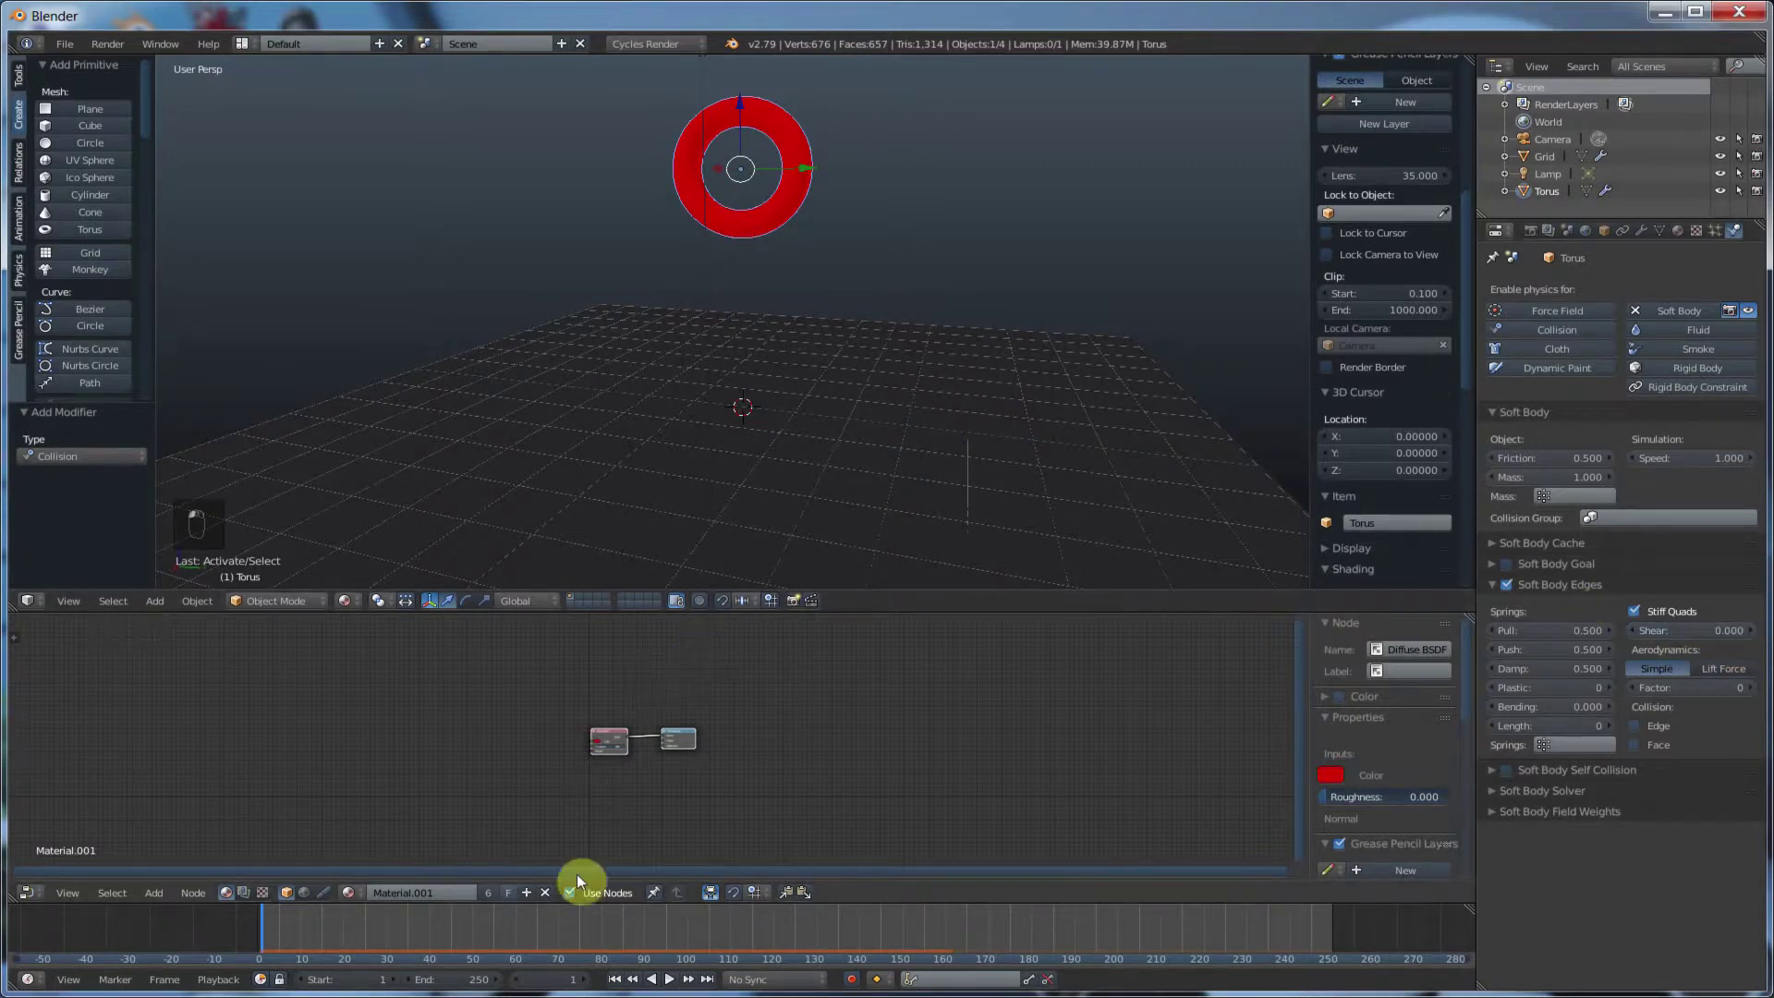
left_click(669, 979)
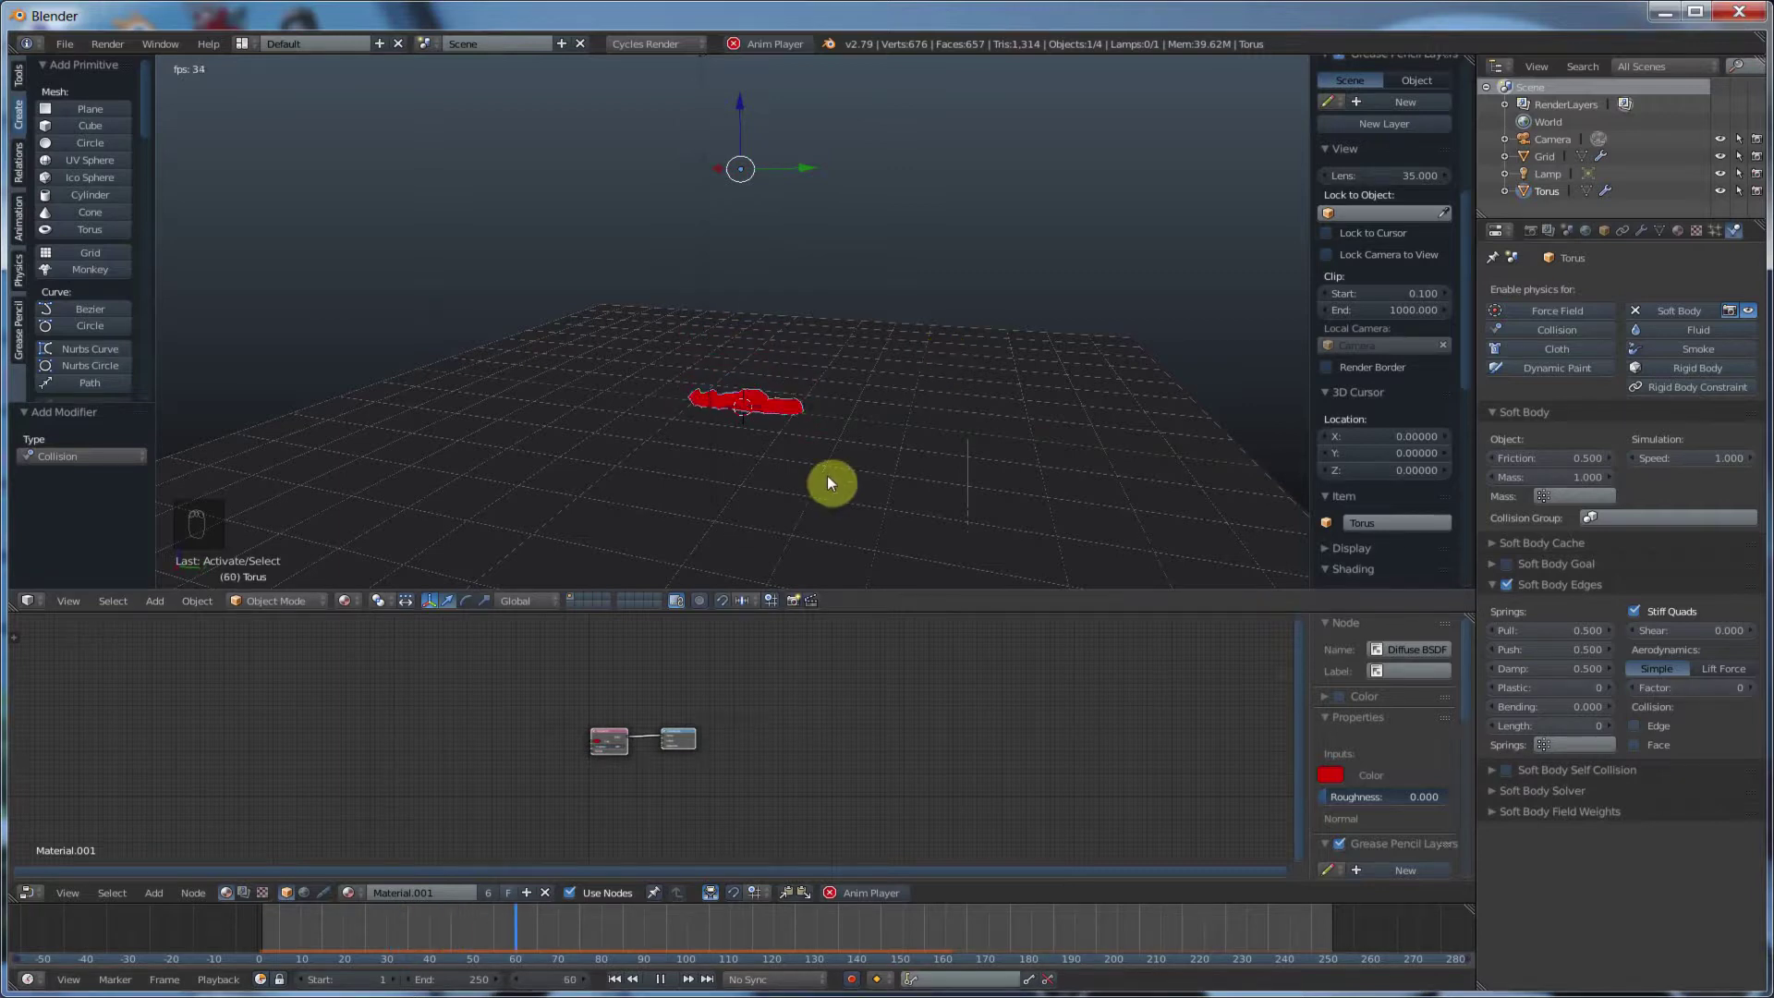
left_click(660, 980)
left_click(614, 980)
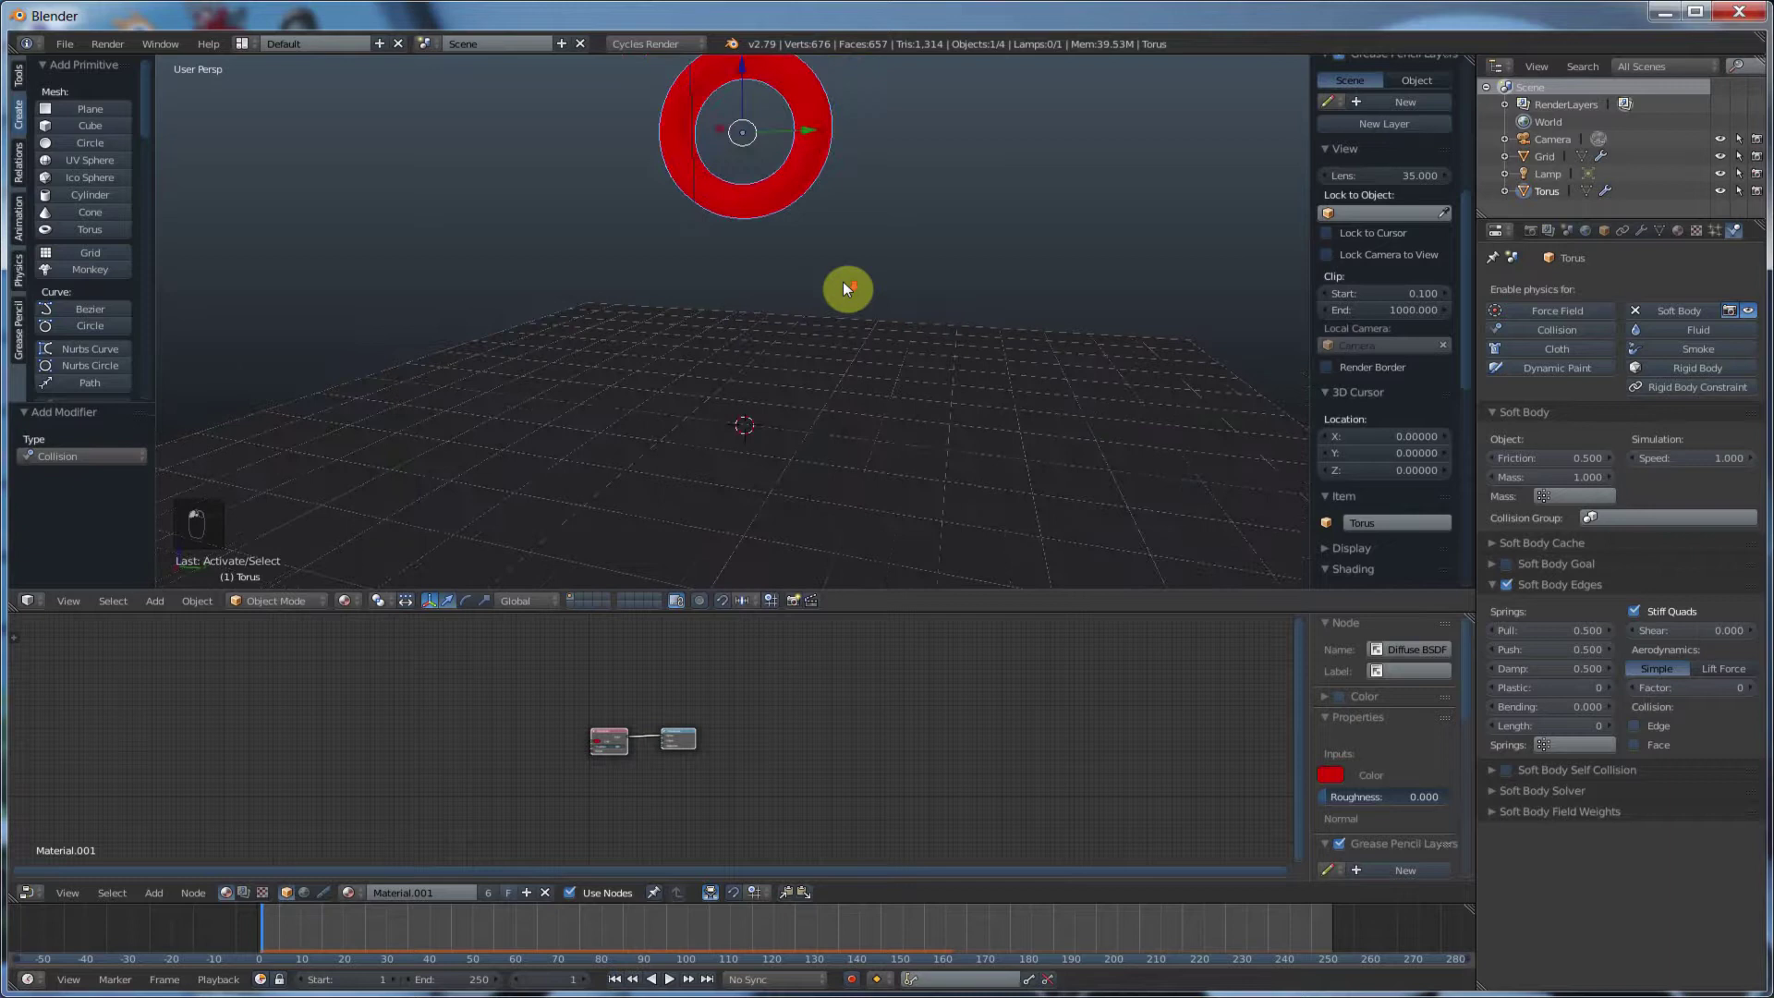
scroll(843, 281, "down", 1)
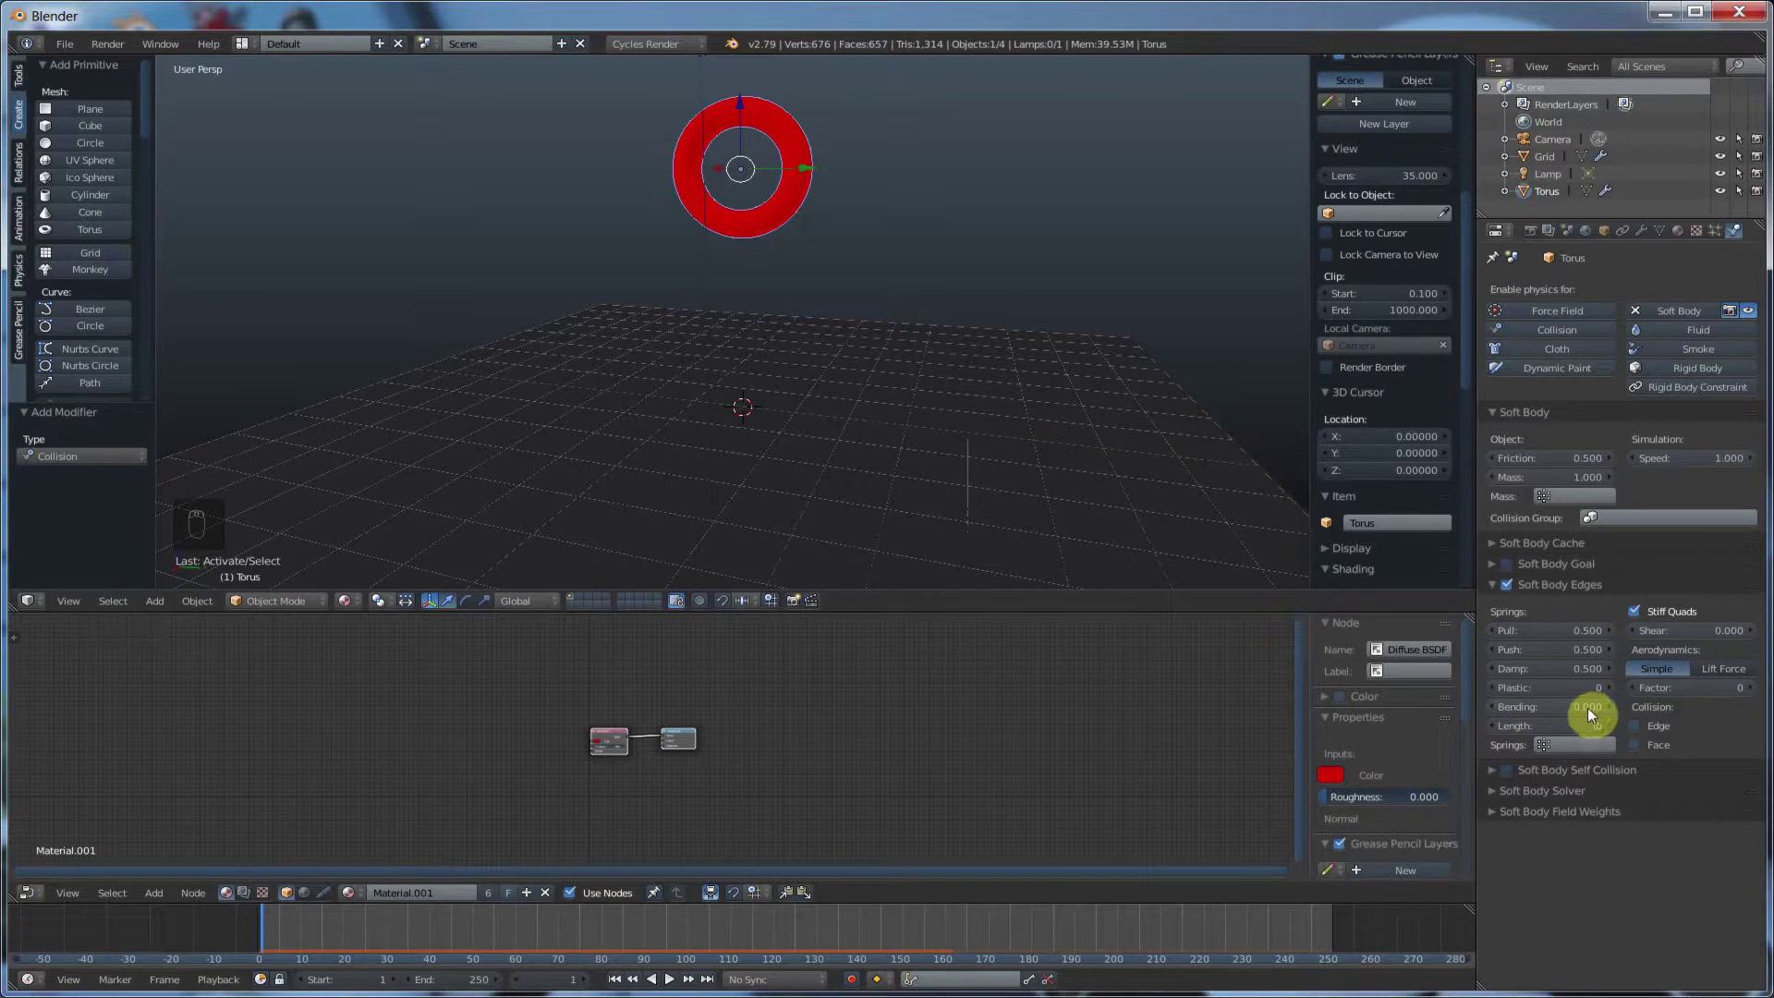
- Raise Bending stiffness and play the fall, viewing the torus from above
left_click_drag(1585, 708, 1633, 708)
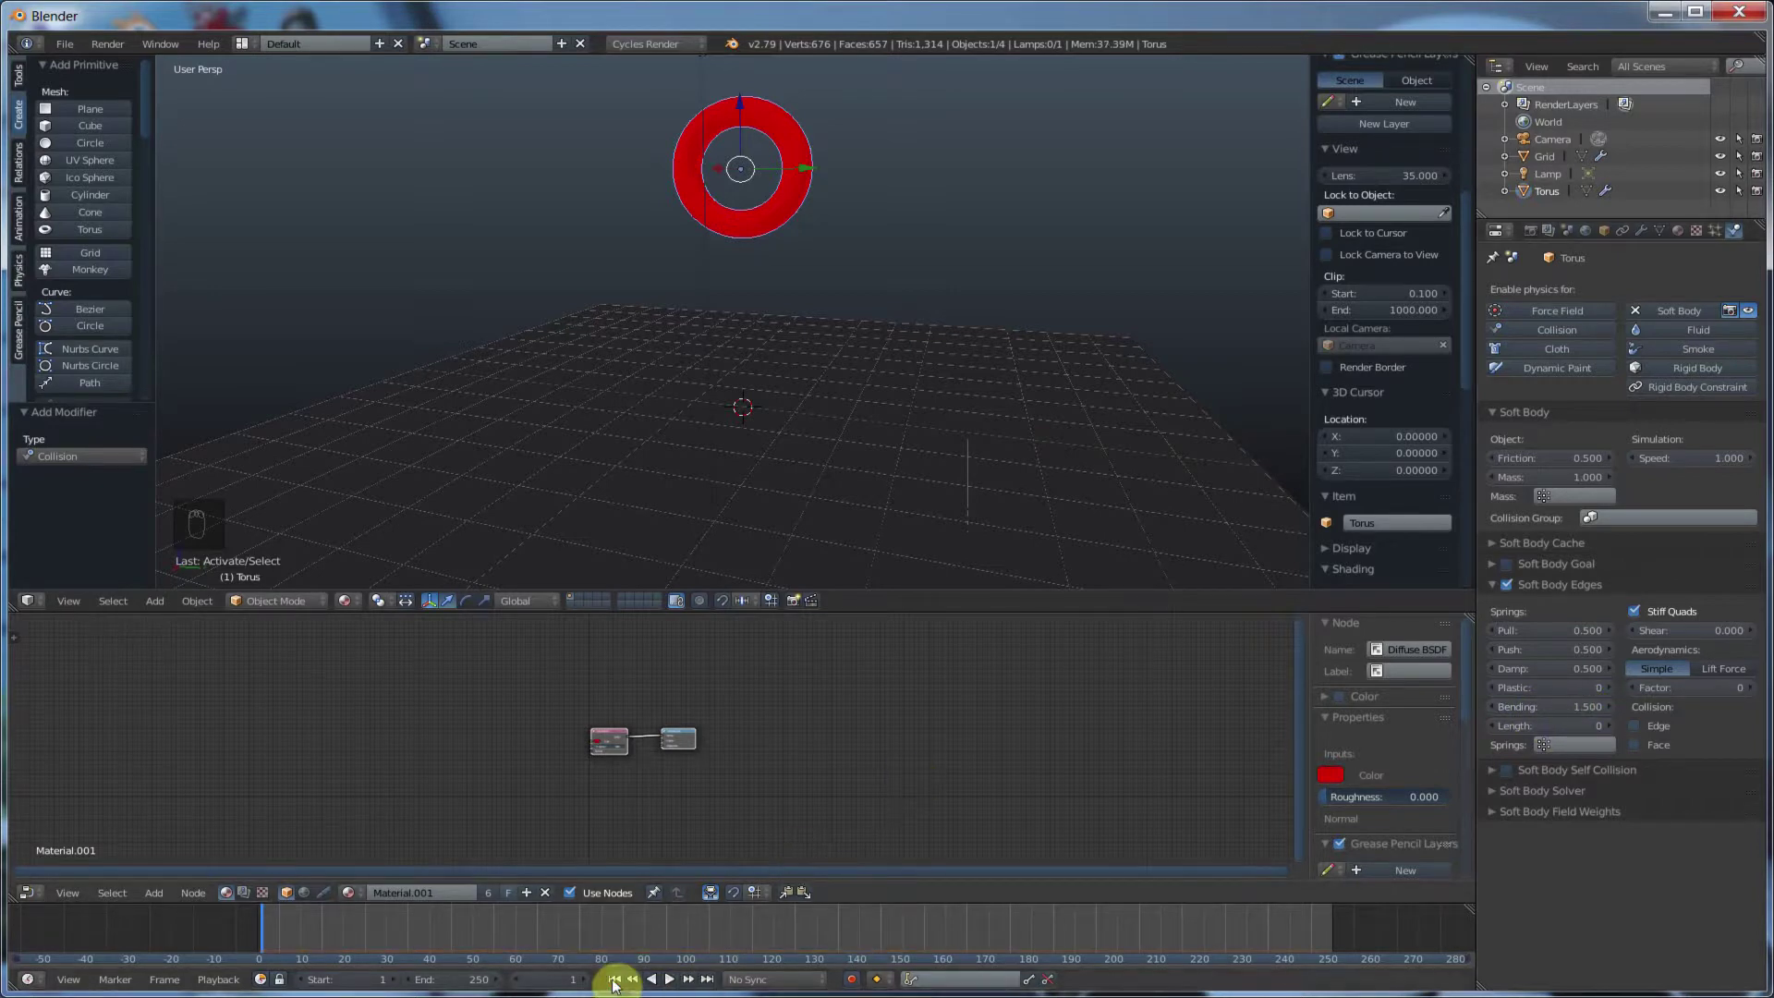
left_click(670, 980)
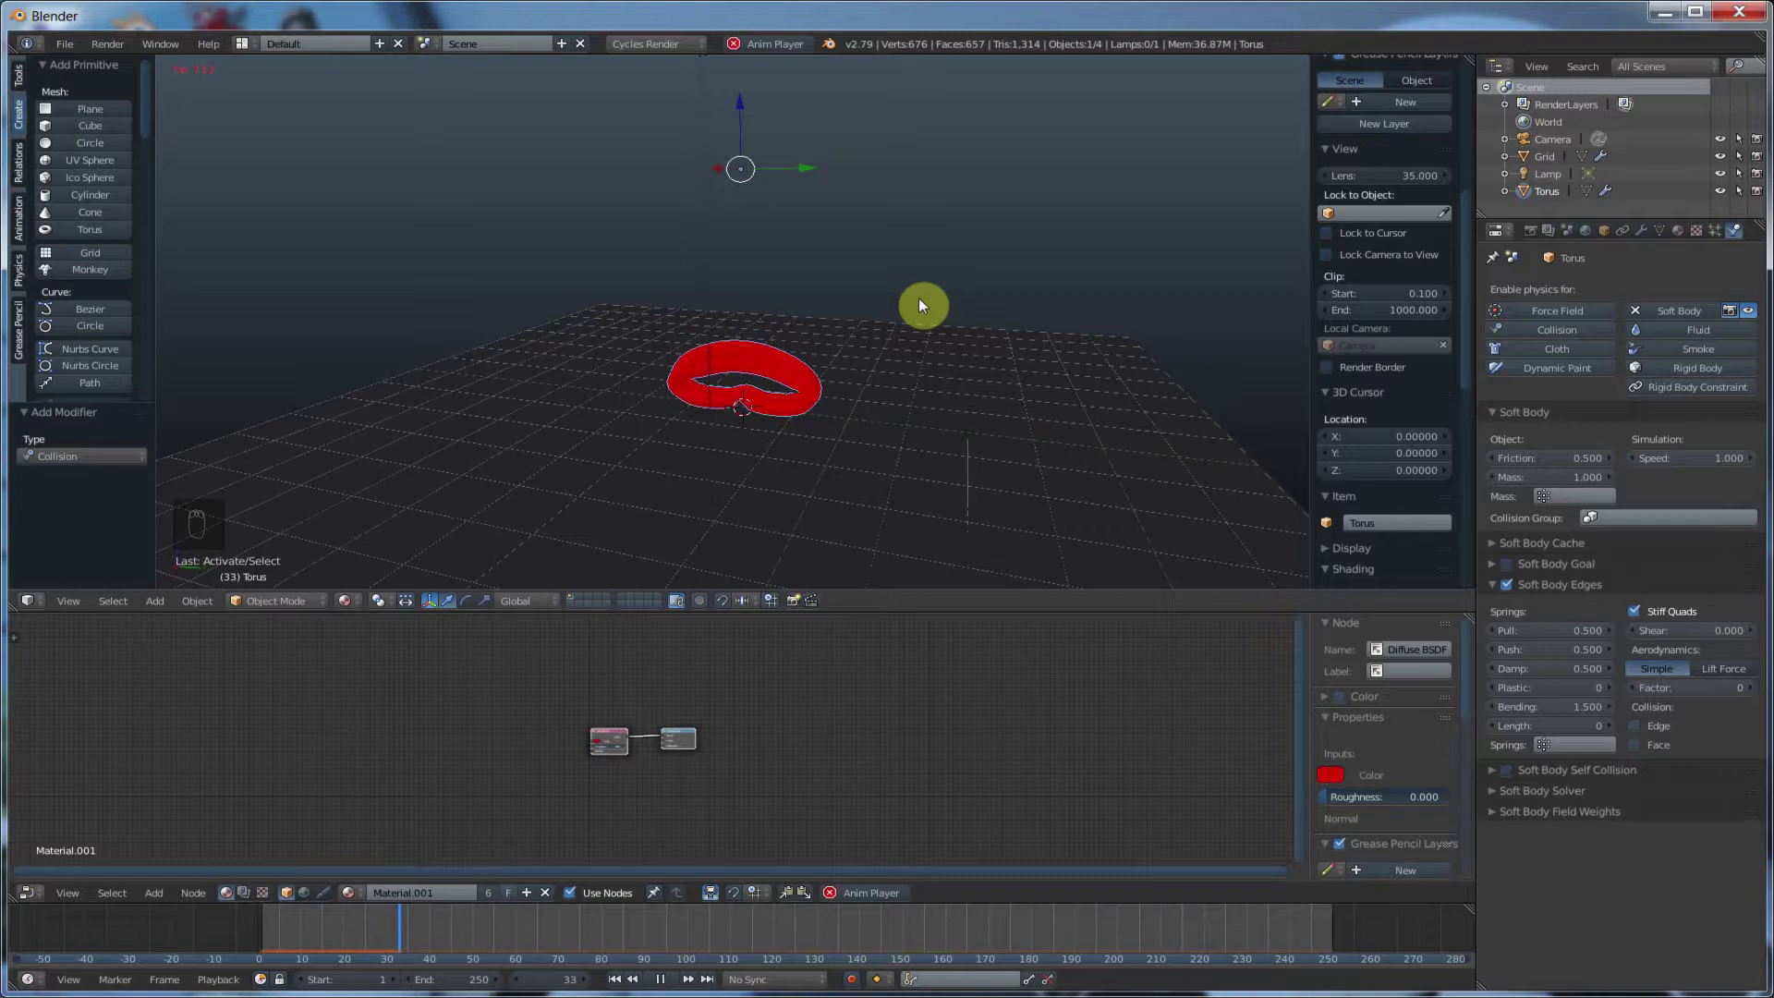
right_click(784, 397)
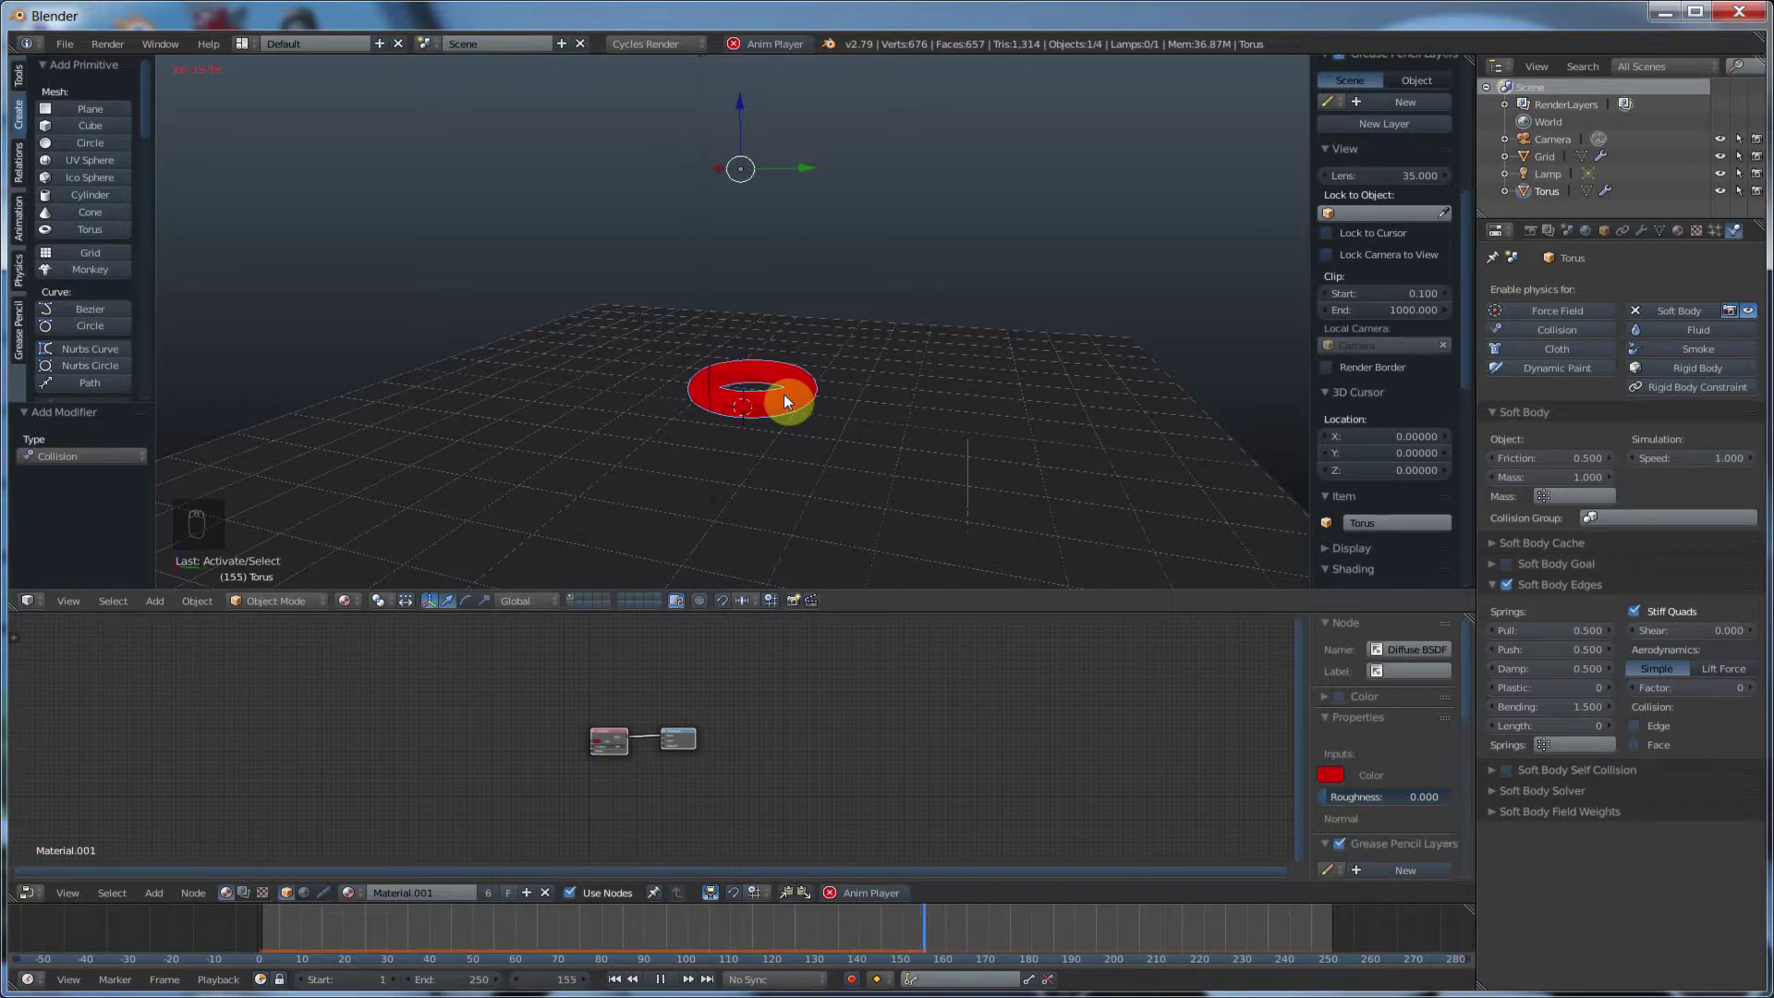
middle_click_drag(880, 402, 872, 425)
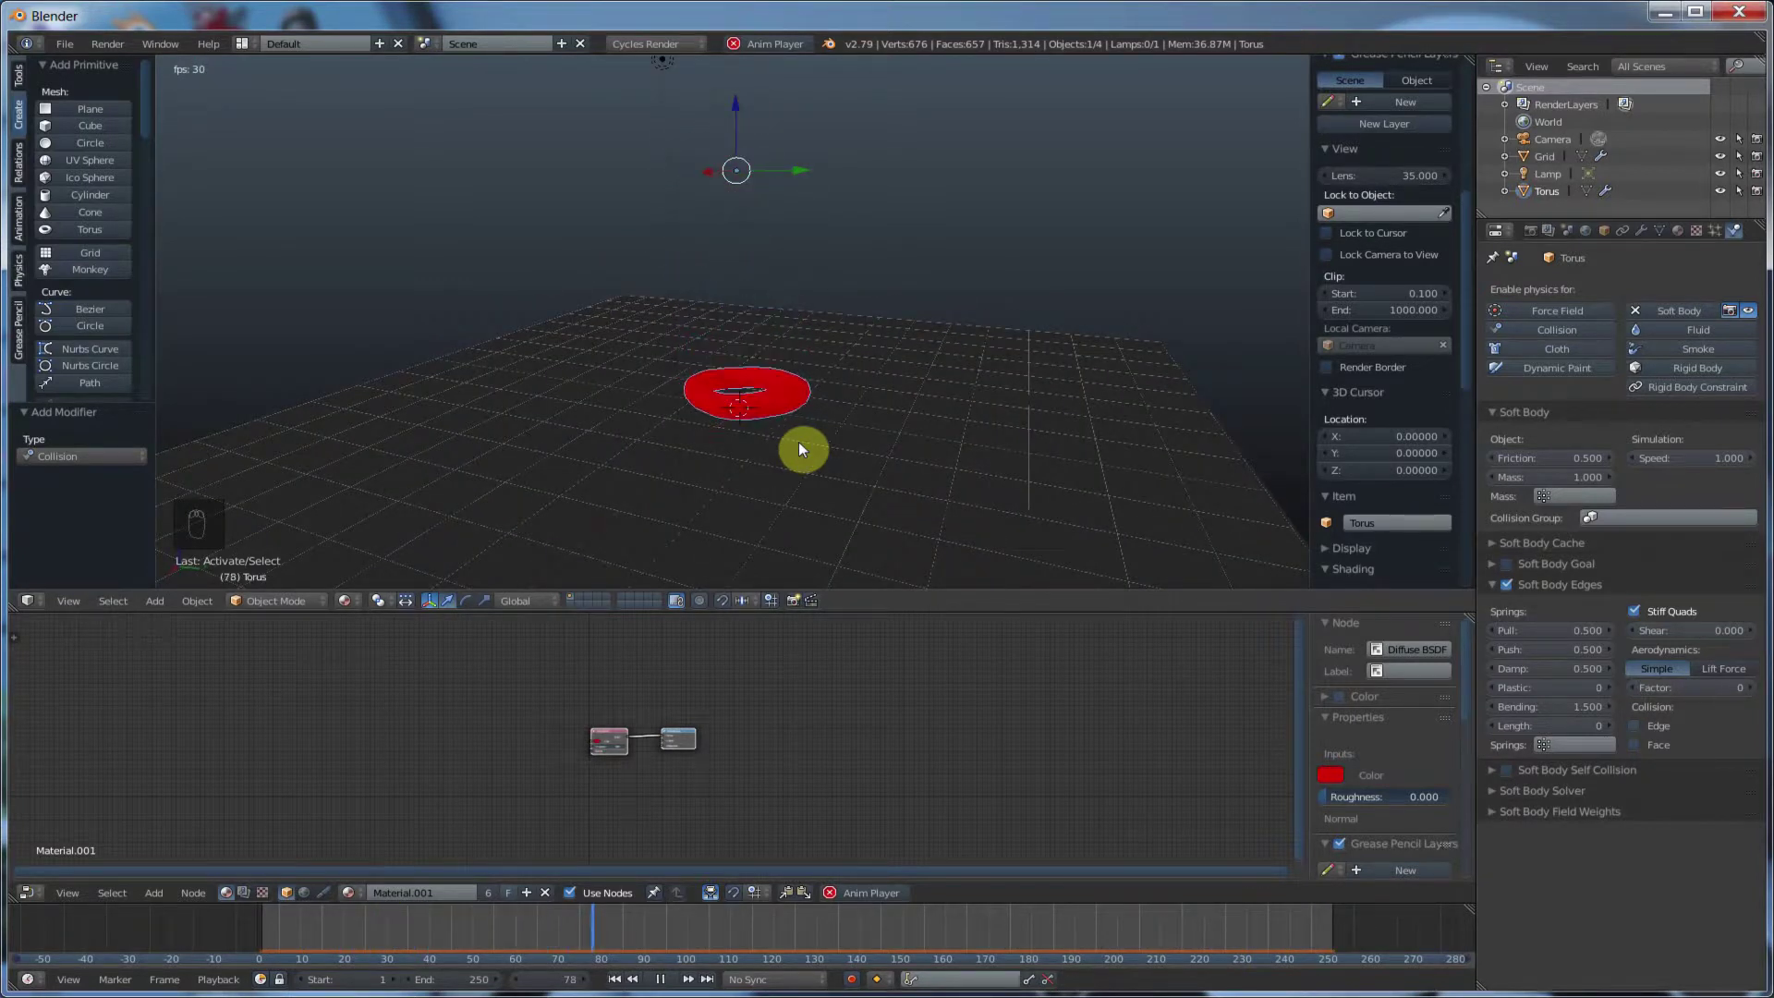
scroll(799, 441, "up", 2)
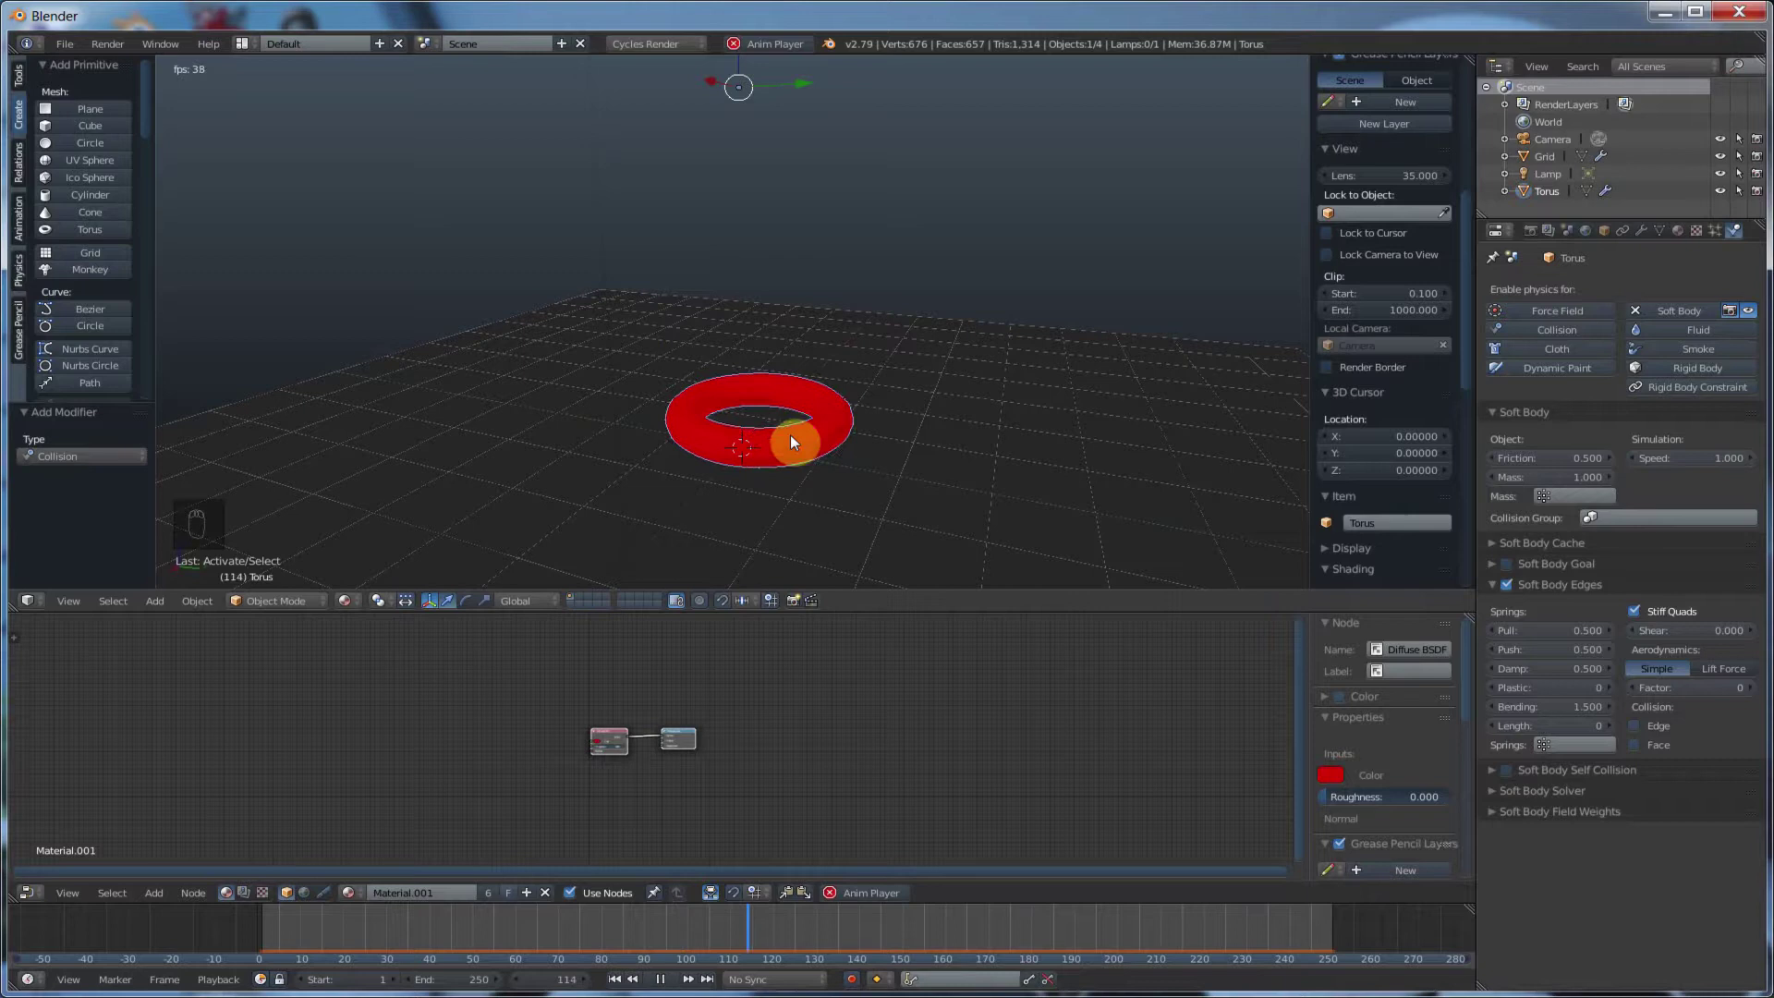
left_click(660, 979)
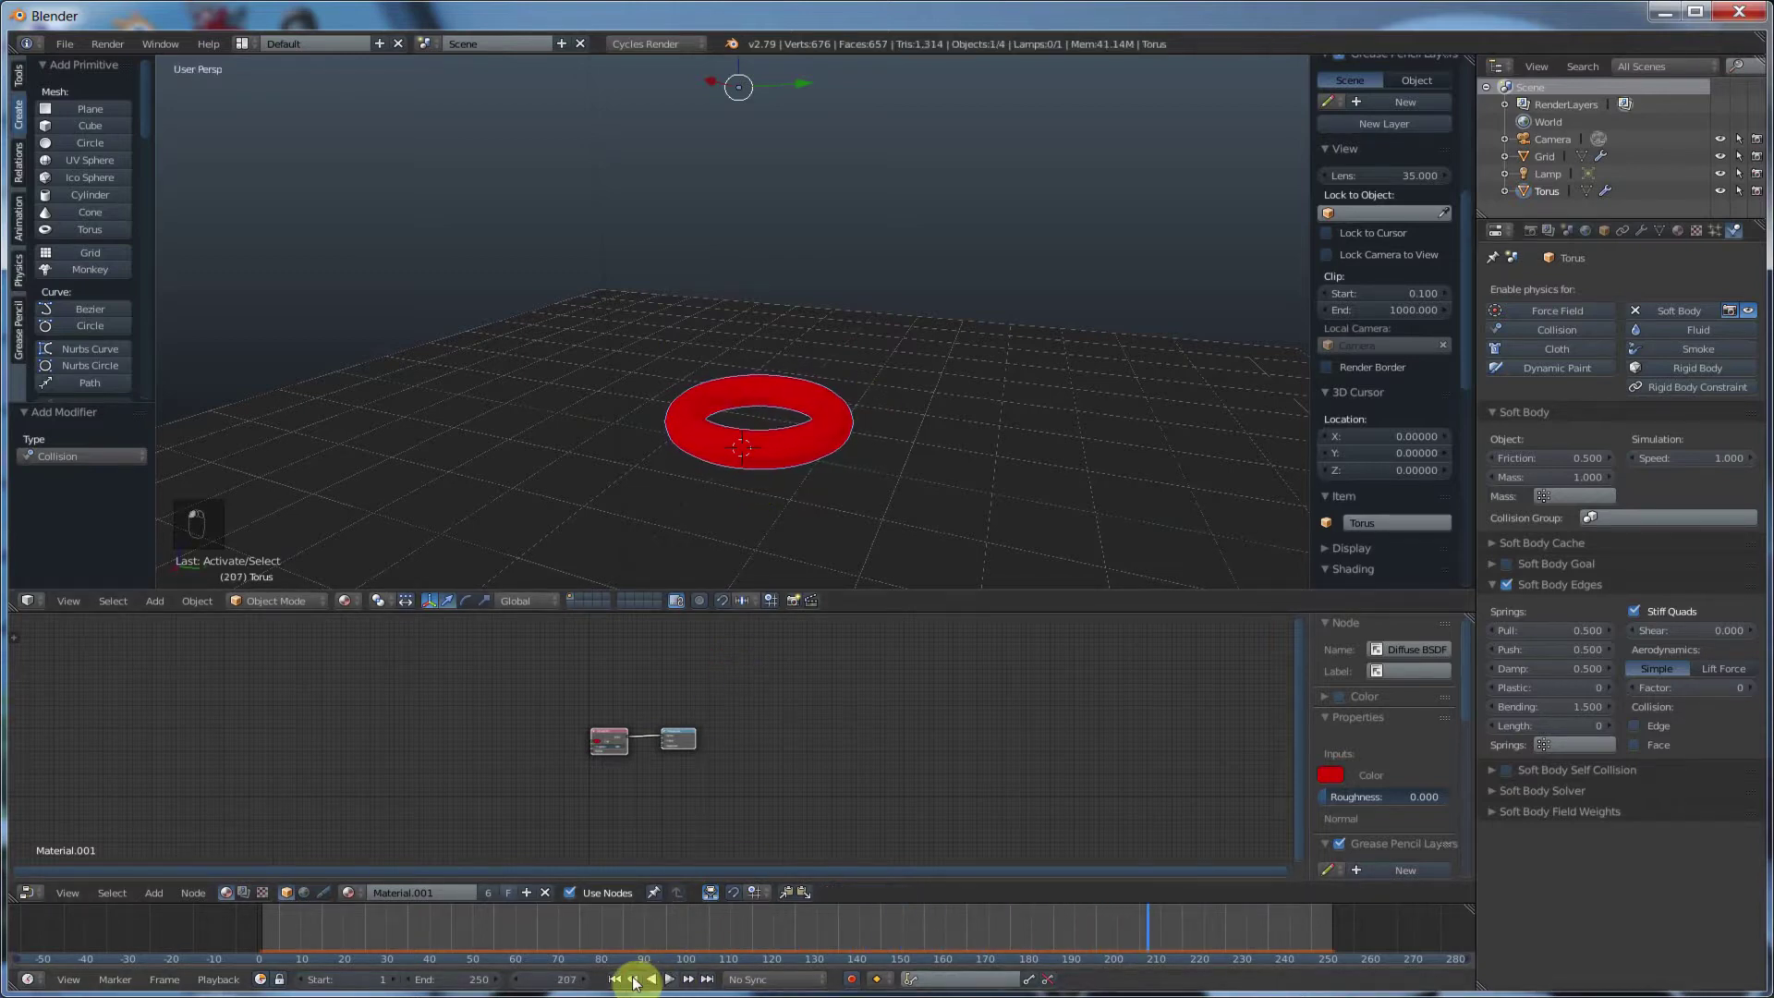
- Set Bending stiffness to 10 and rewind to frame 1
left_click(1578, 707)
type("10")
key("Return")
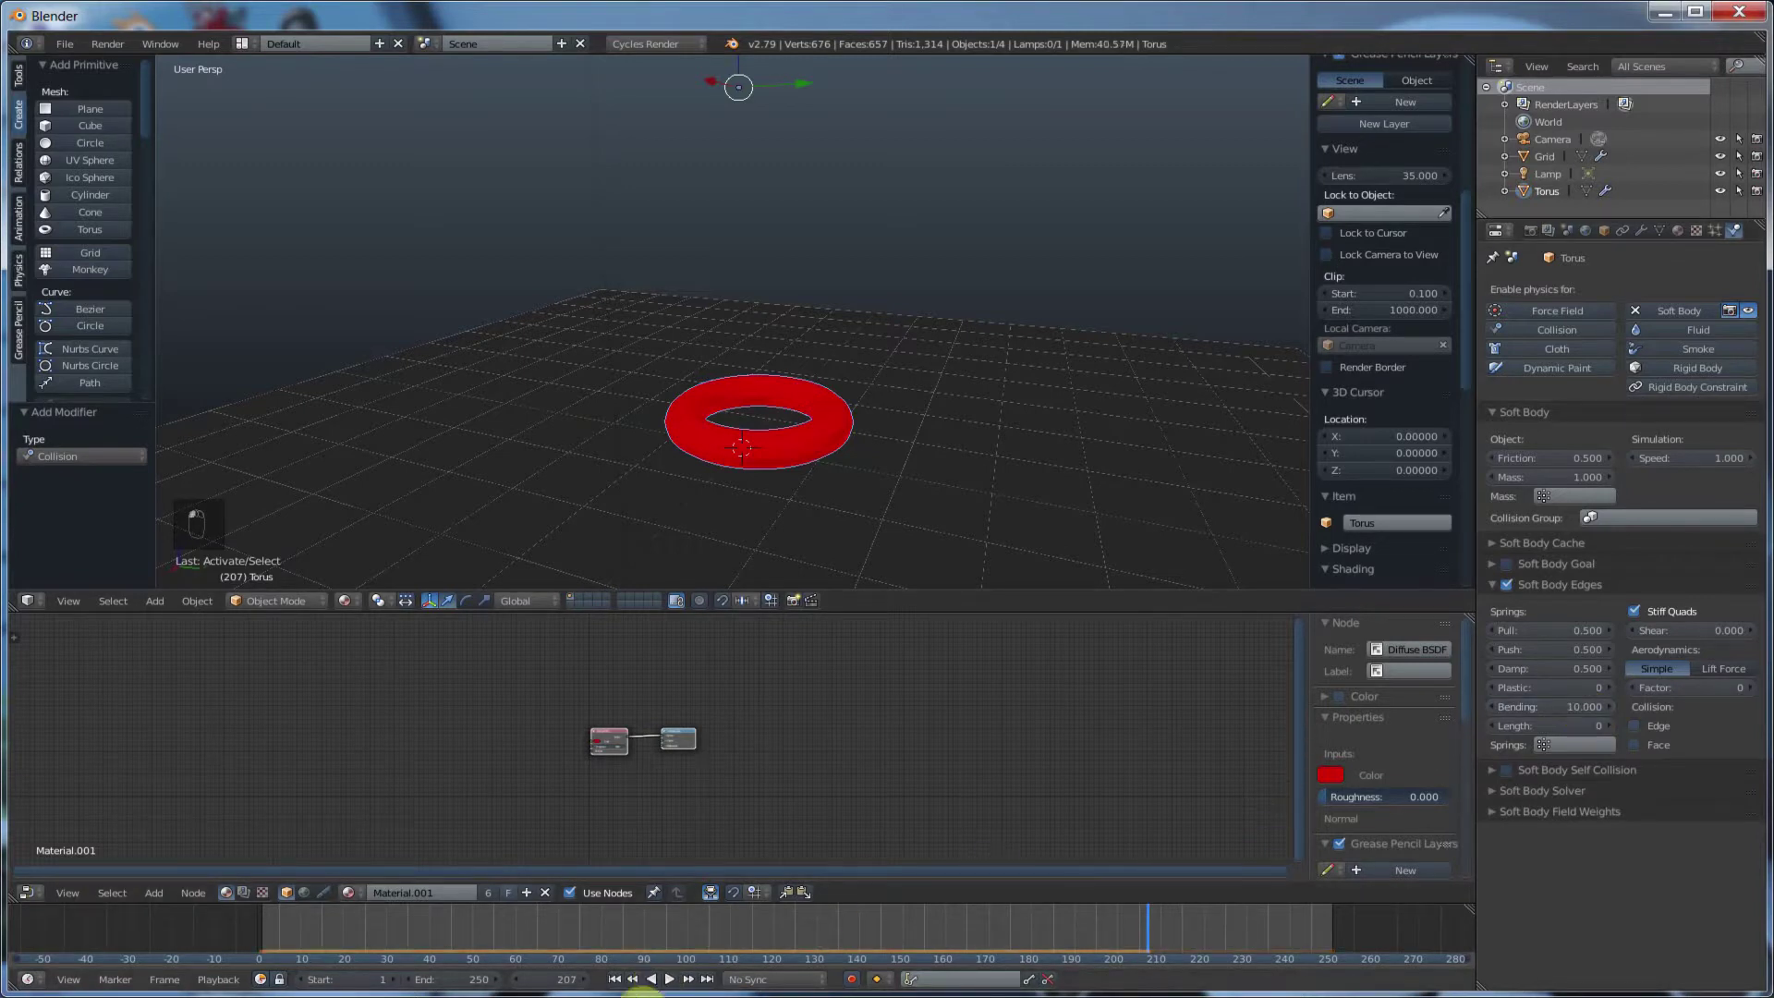
left_click(614, 979)
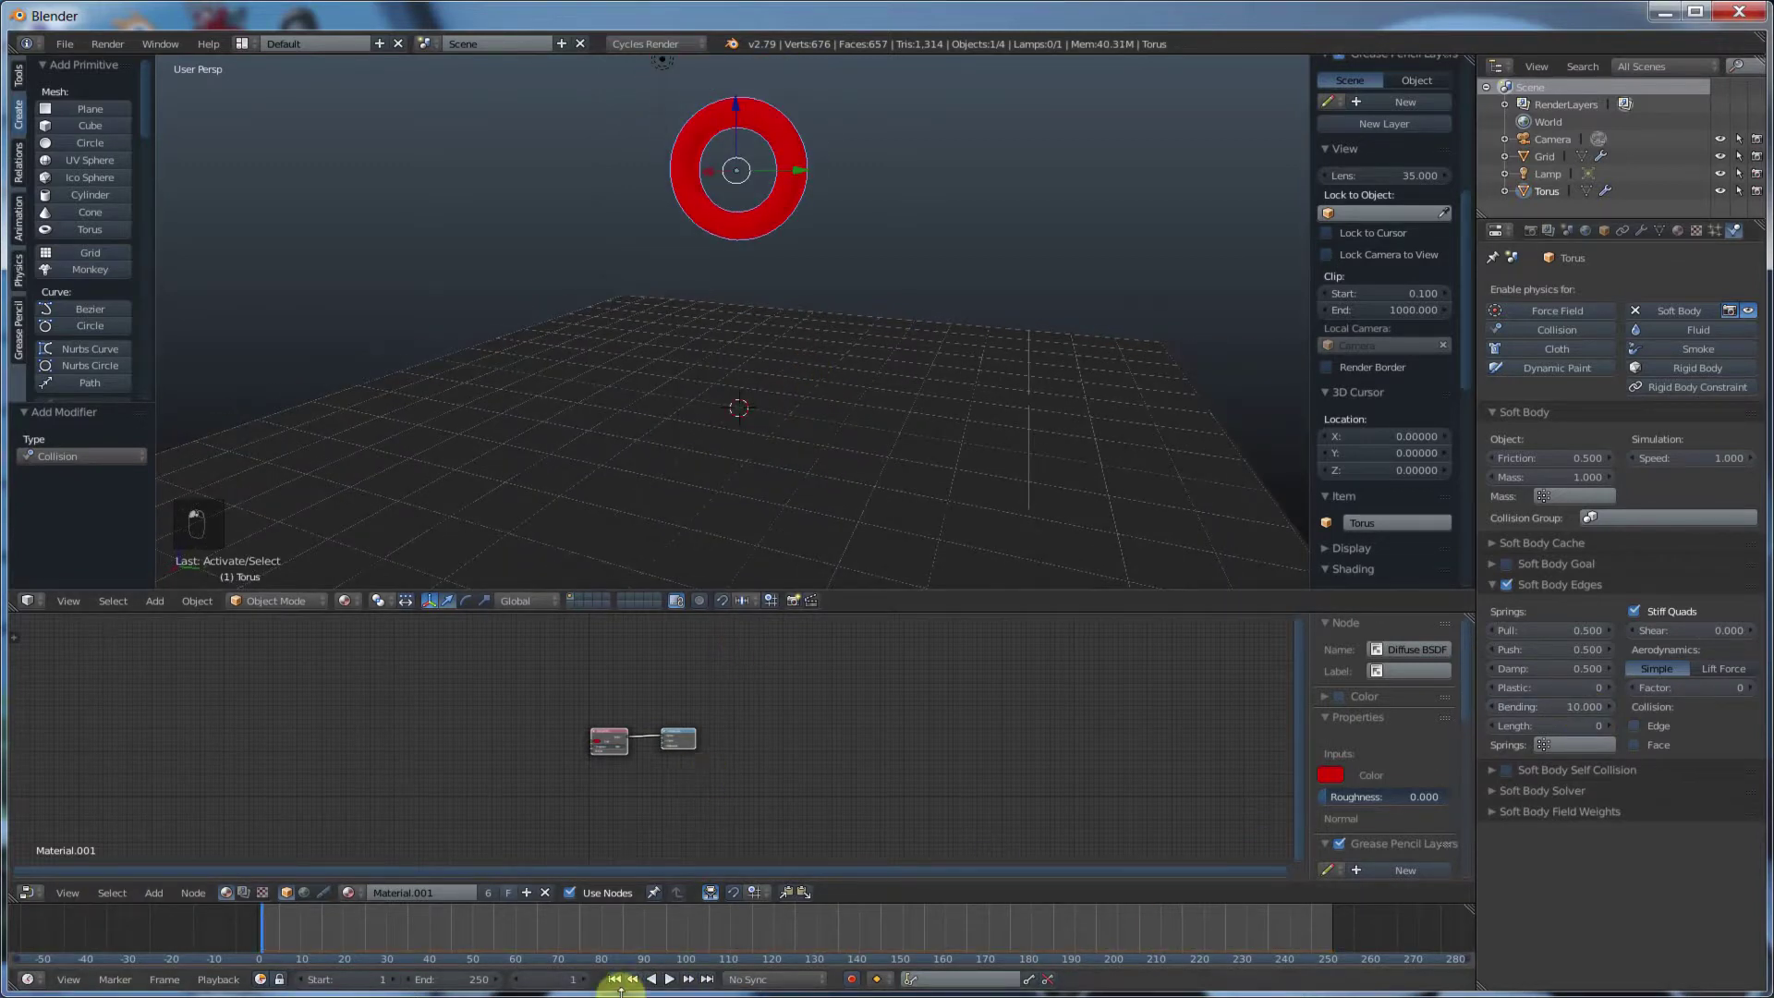
left_click(669, 978)
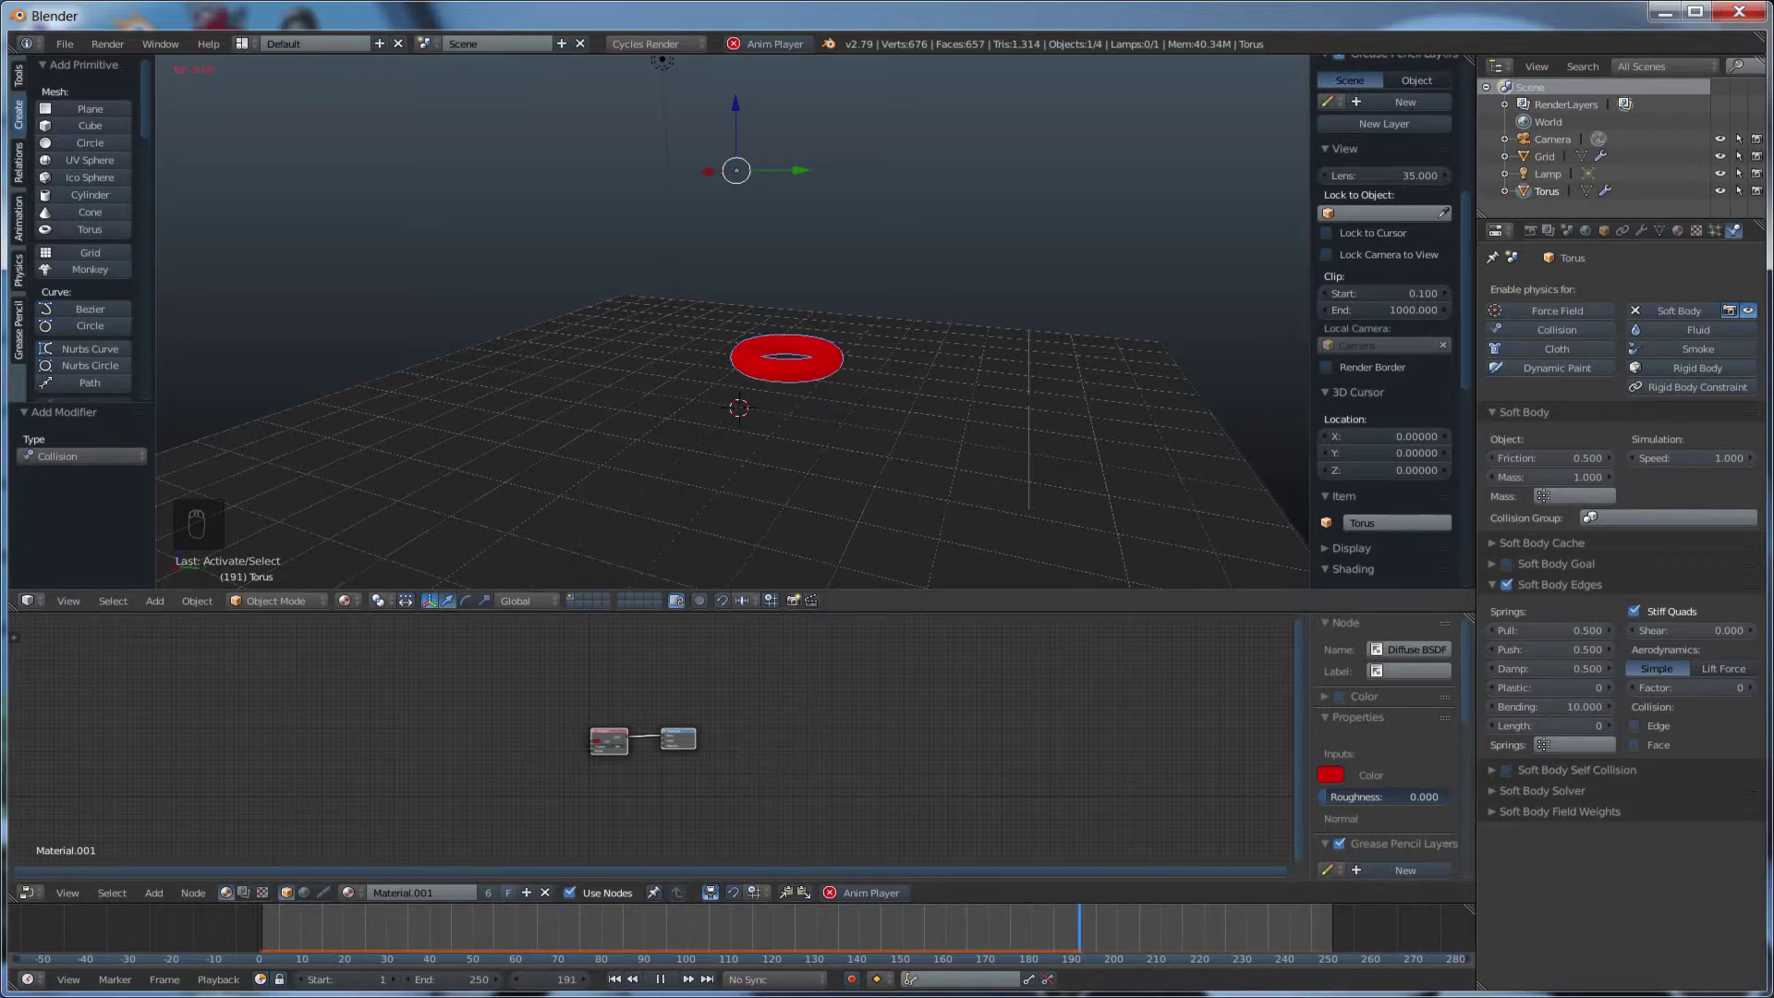
left_click(660, 979)
left_click(618, 981)
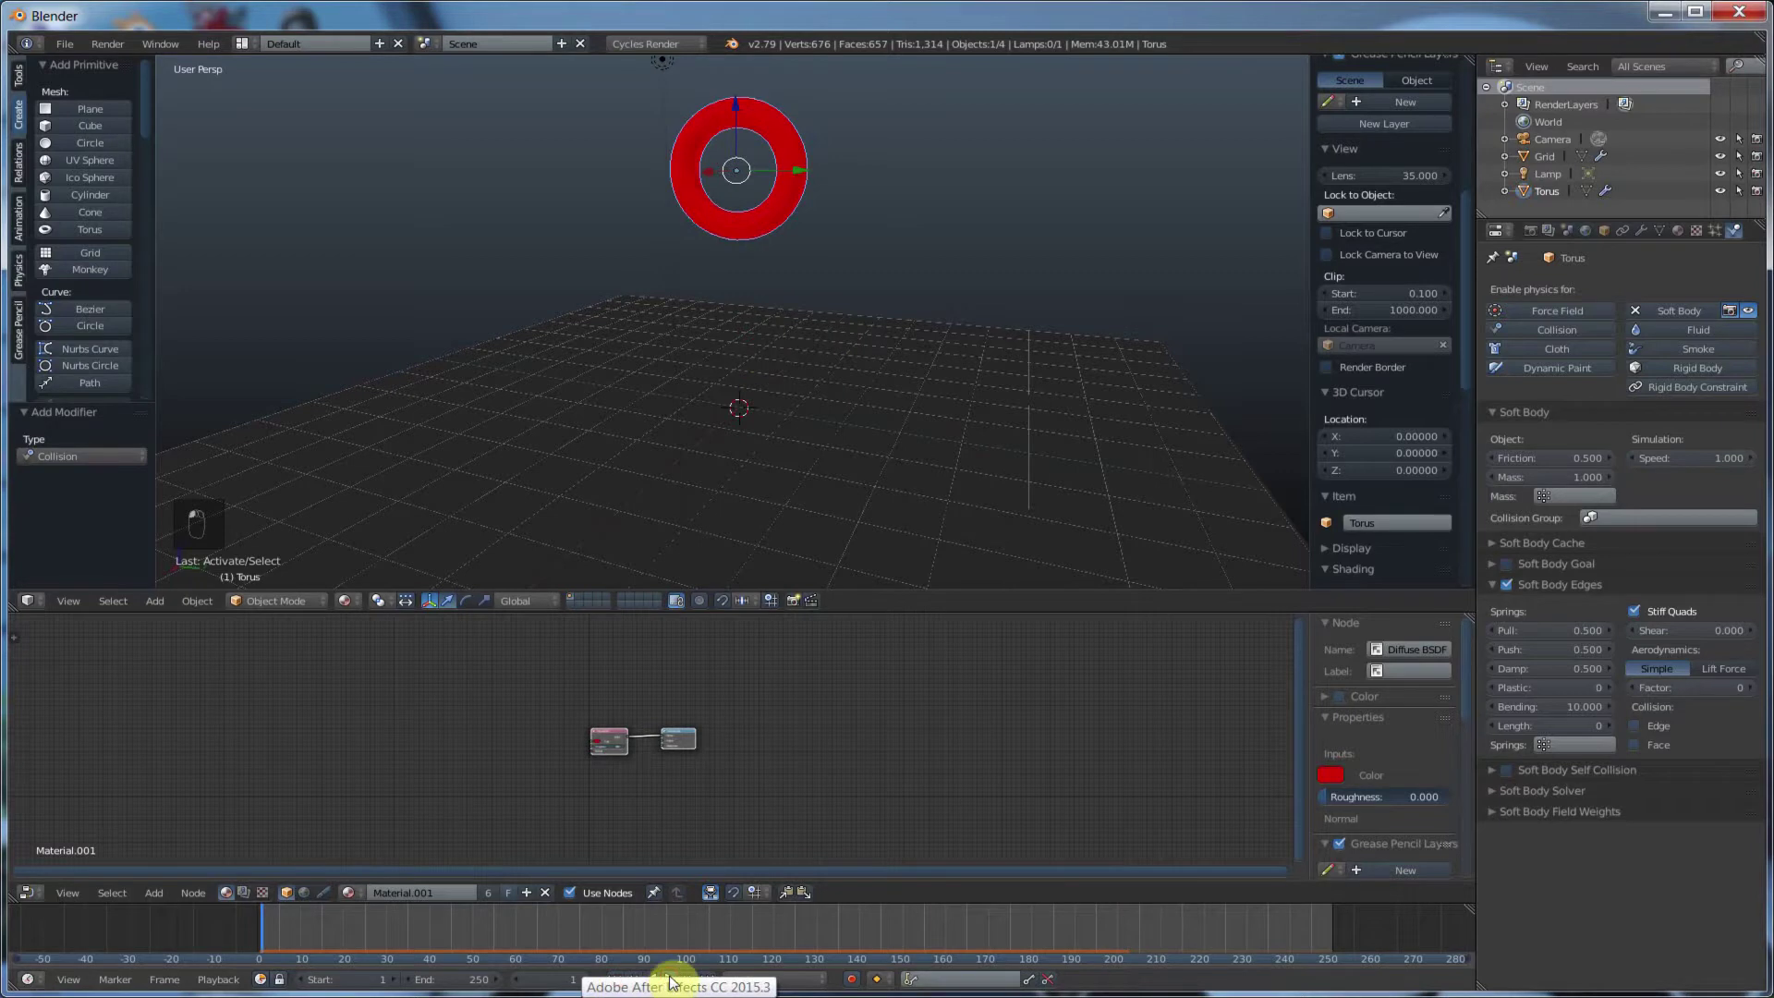
left_click(674, 979)
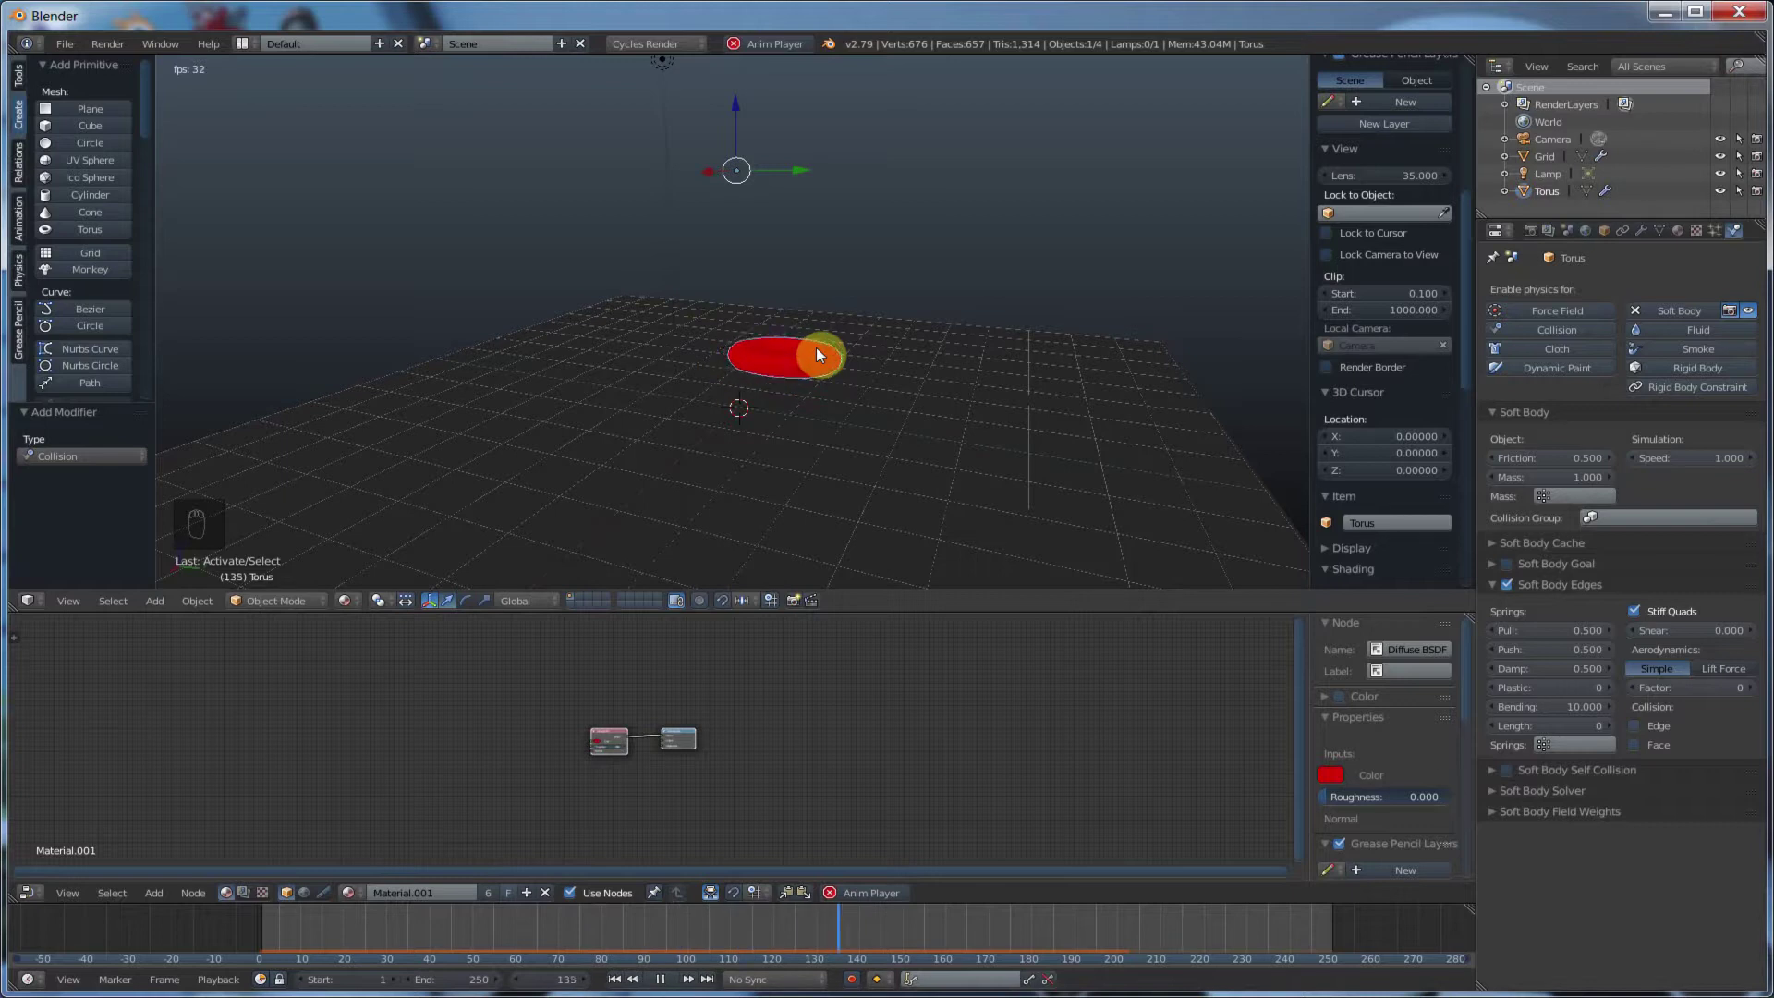
middle_click_drag(879, 390, 807, 380)
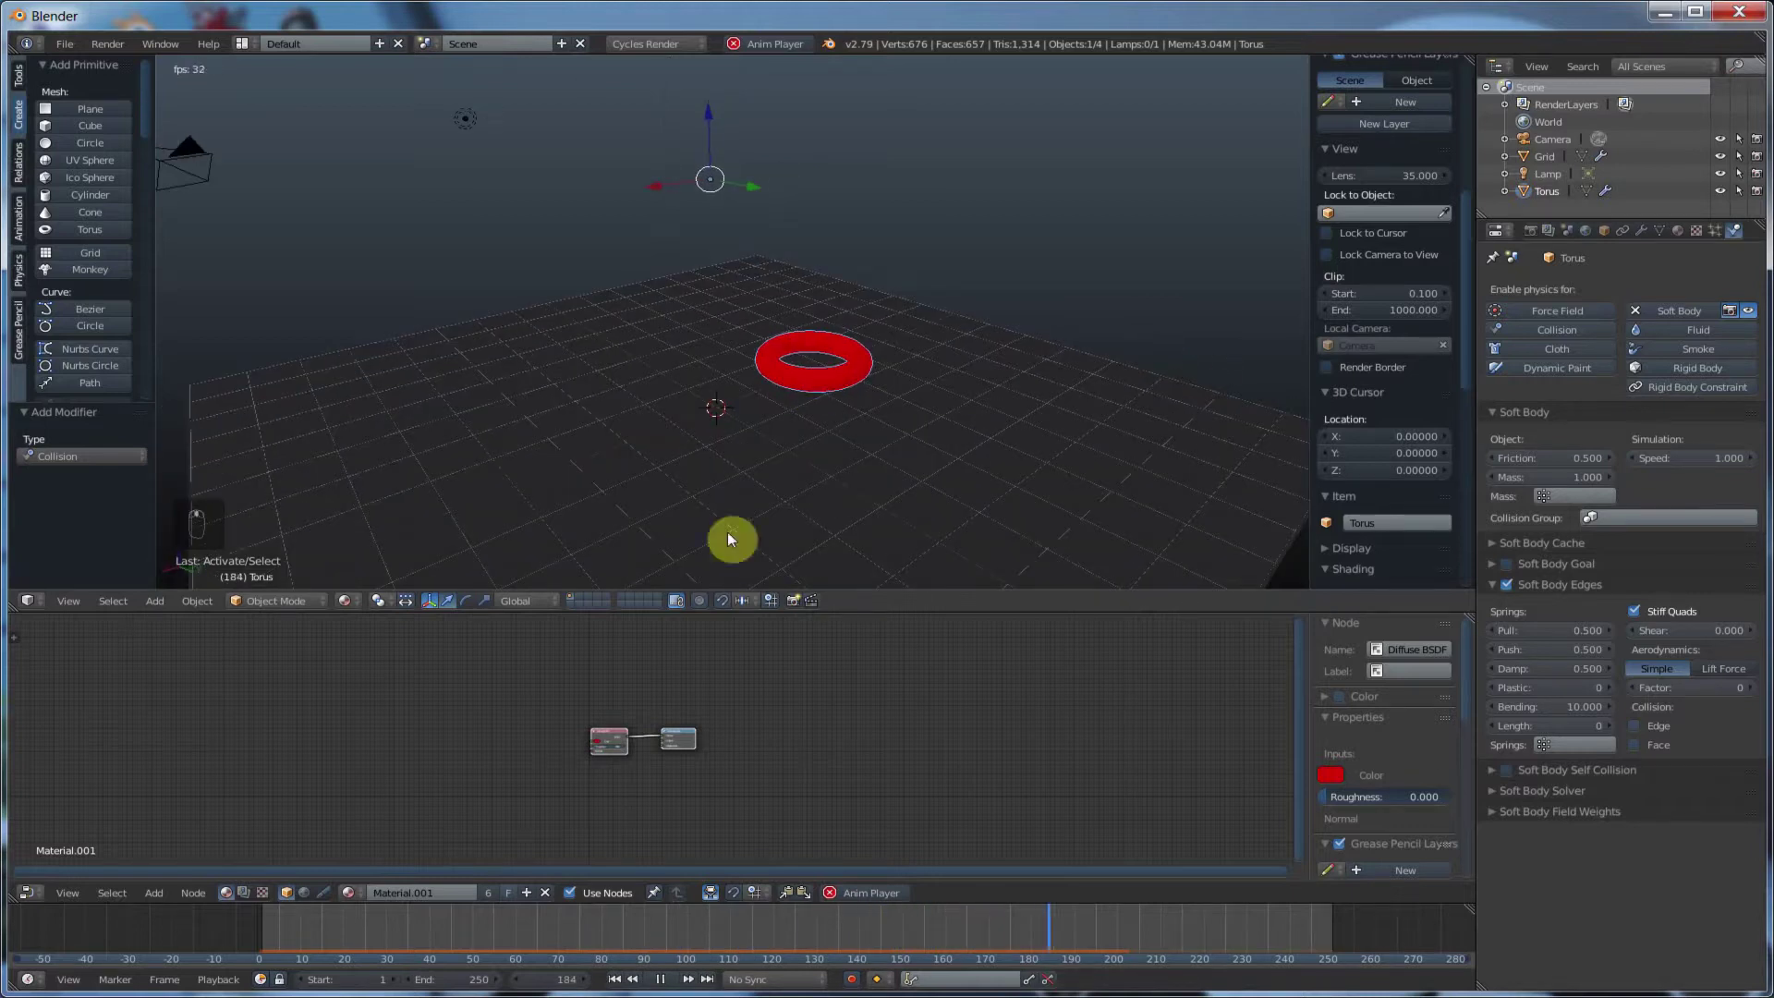
left_click(660, 977)
left_click(616, 978)
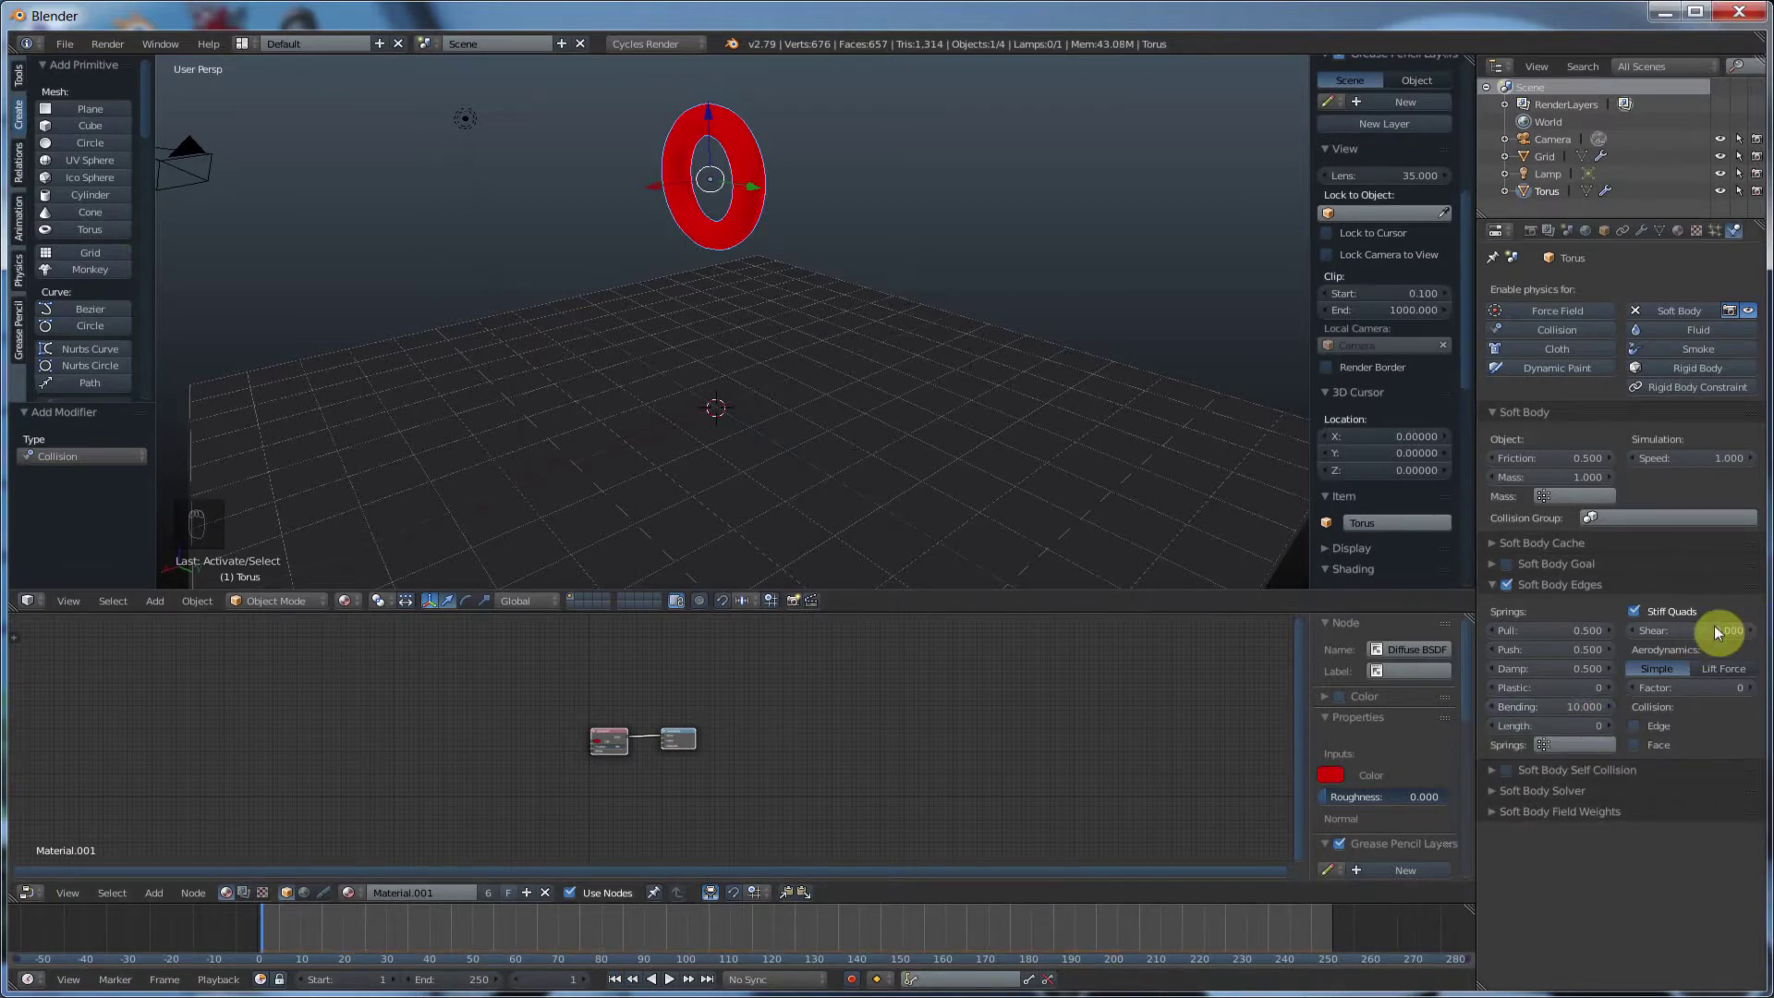
- Test the fall with Shear 1, then lower Shear to 0.200 and Bending to 4.100
left_click_drag(1715, 628, 1751, 629)
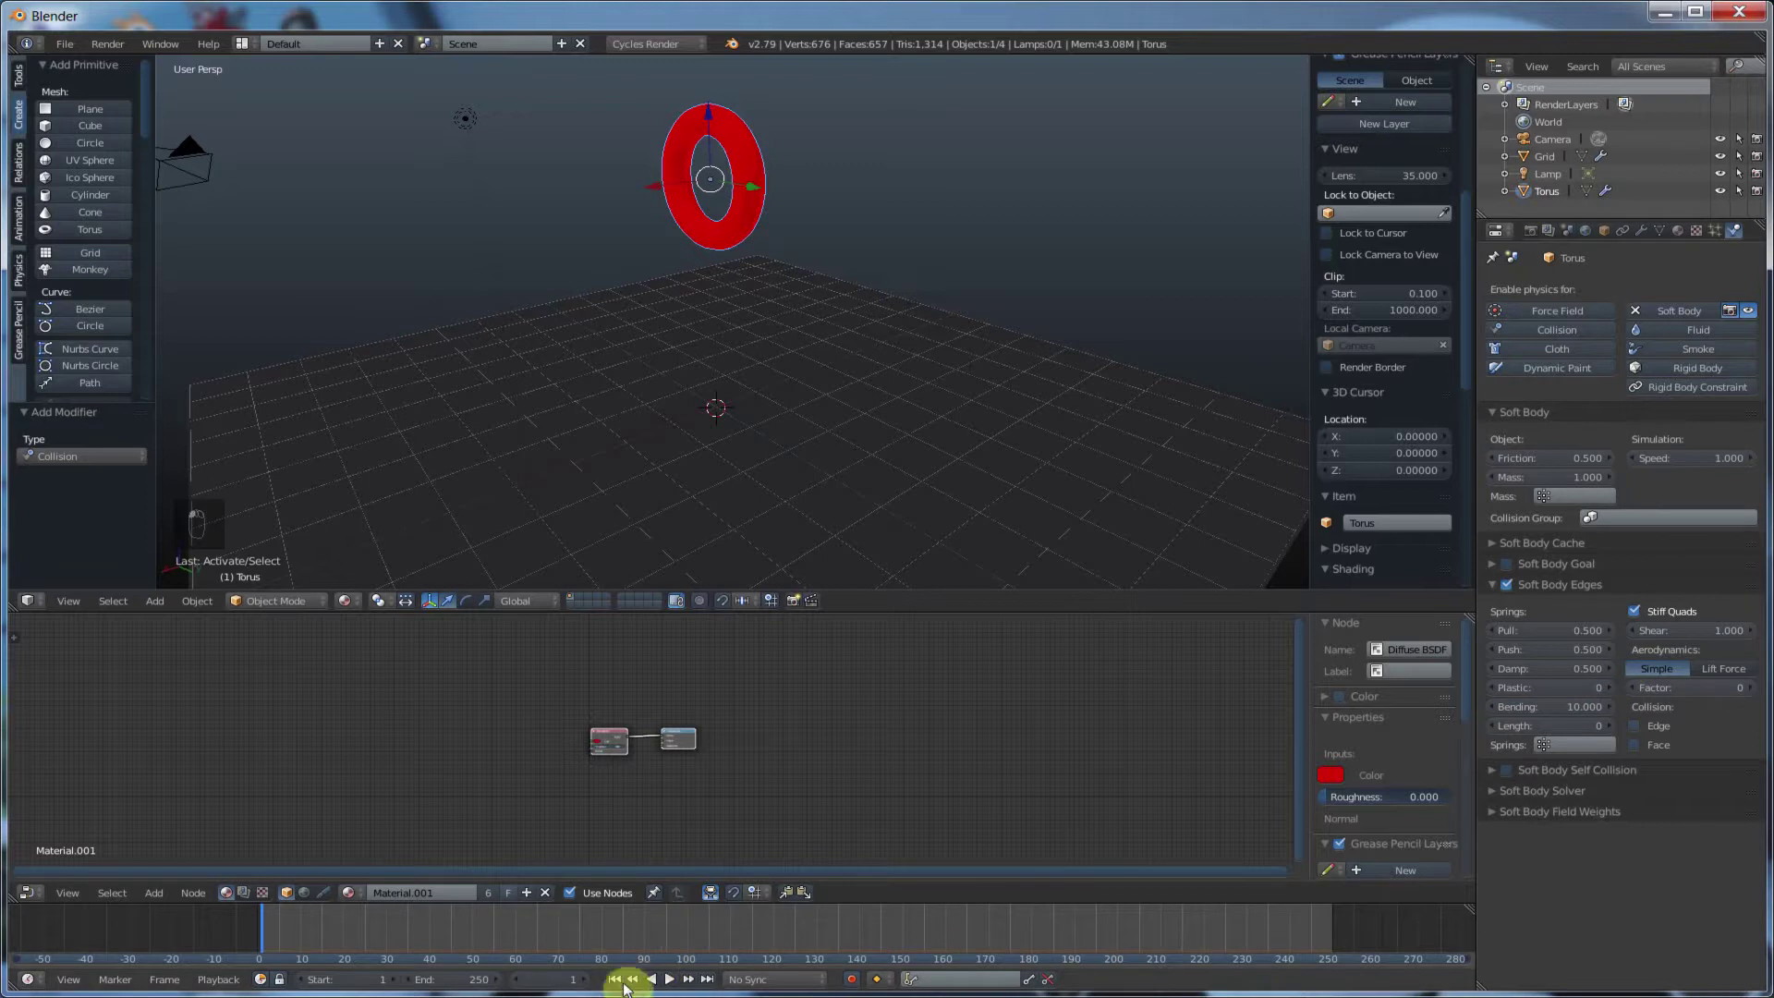
middle_click_drag(962, 505, 928, 412)
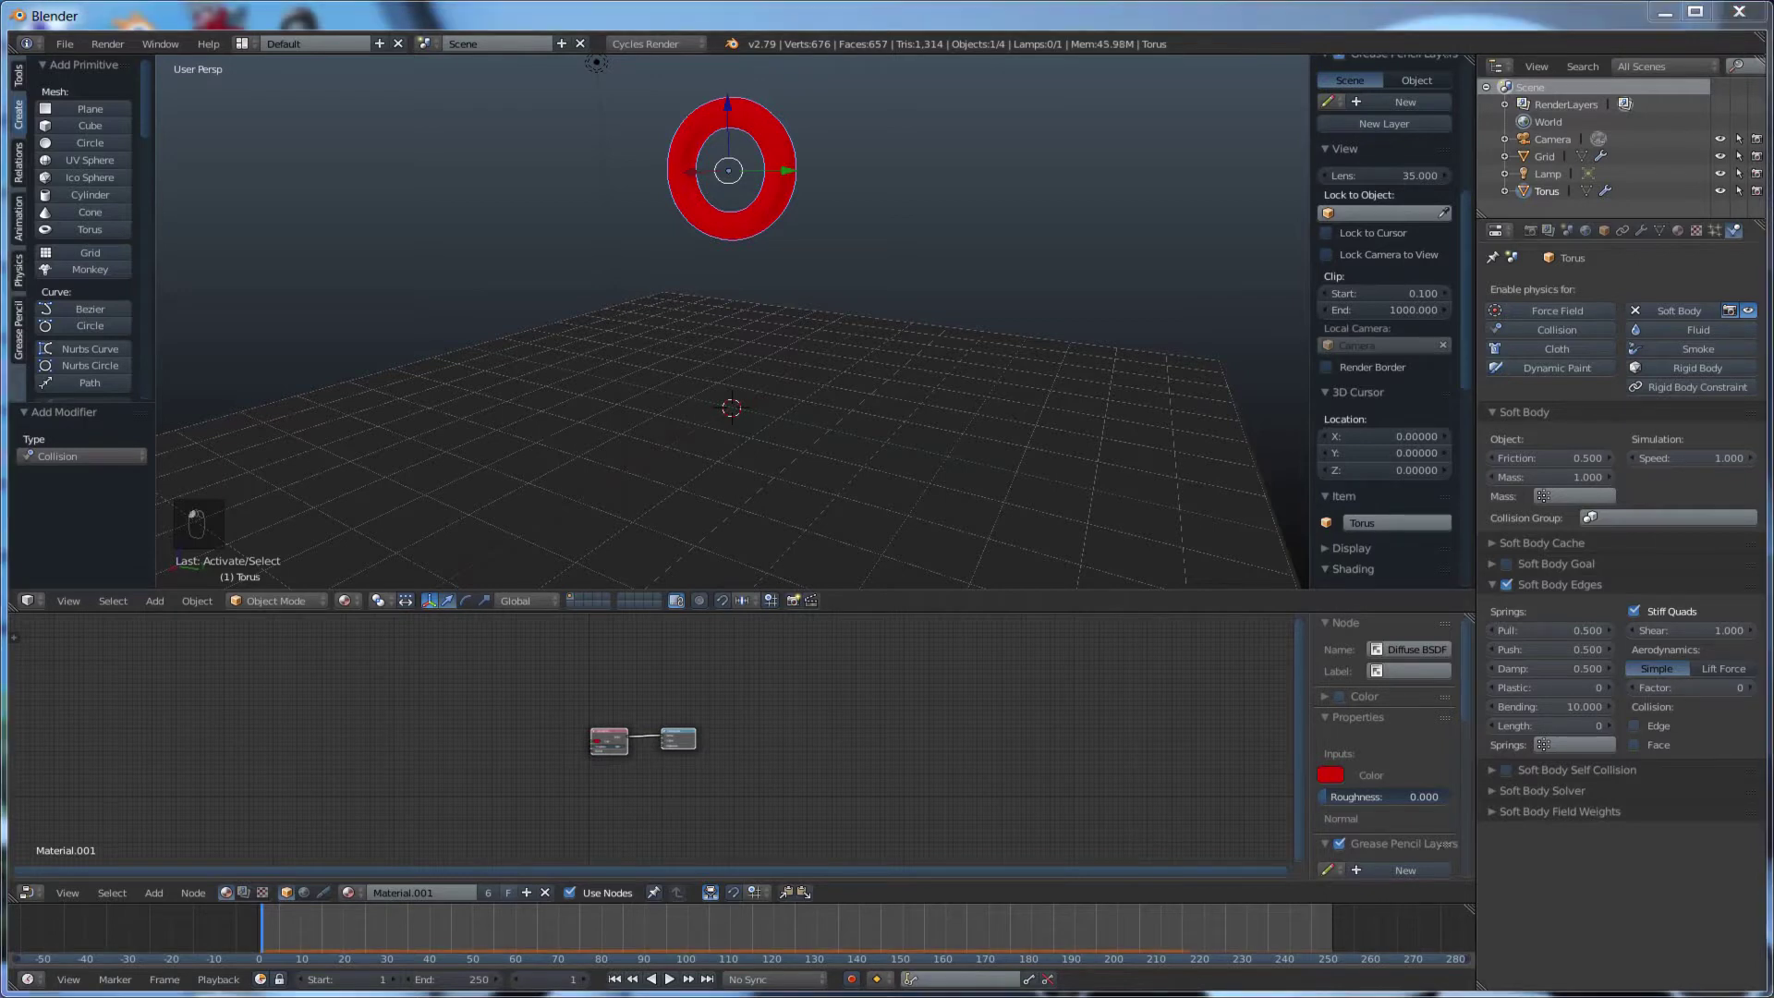
left_click(669, 979)
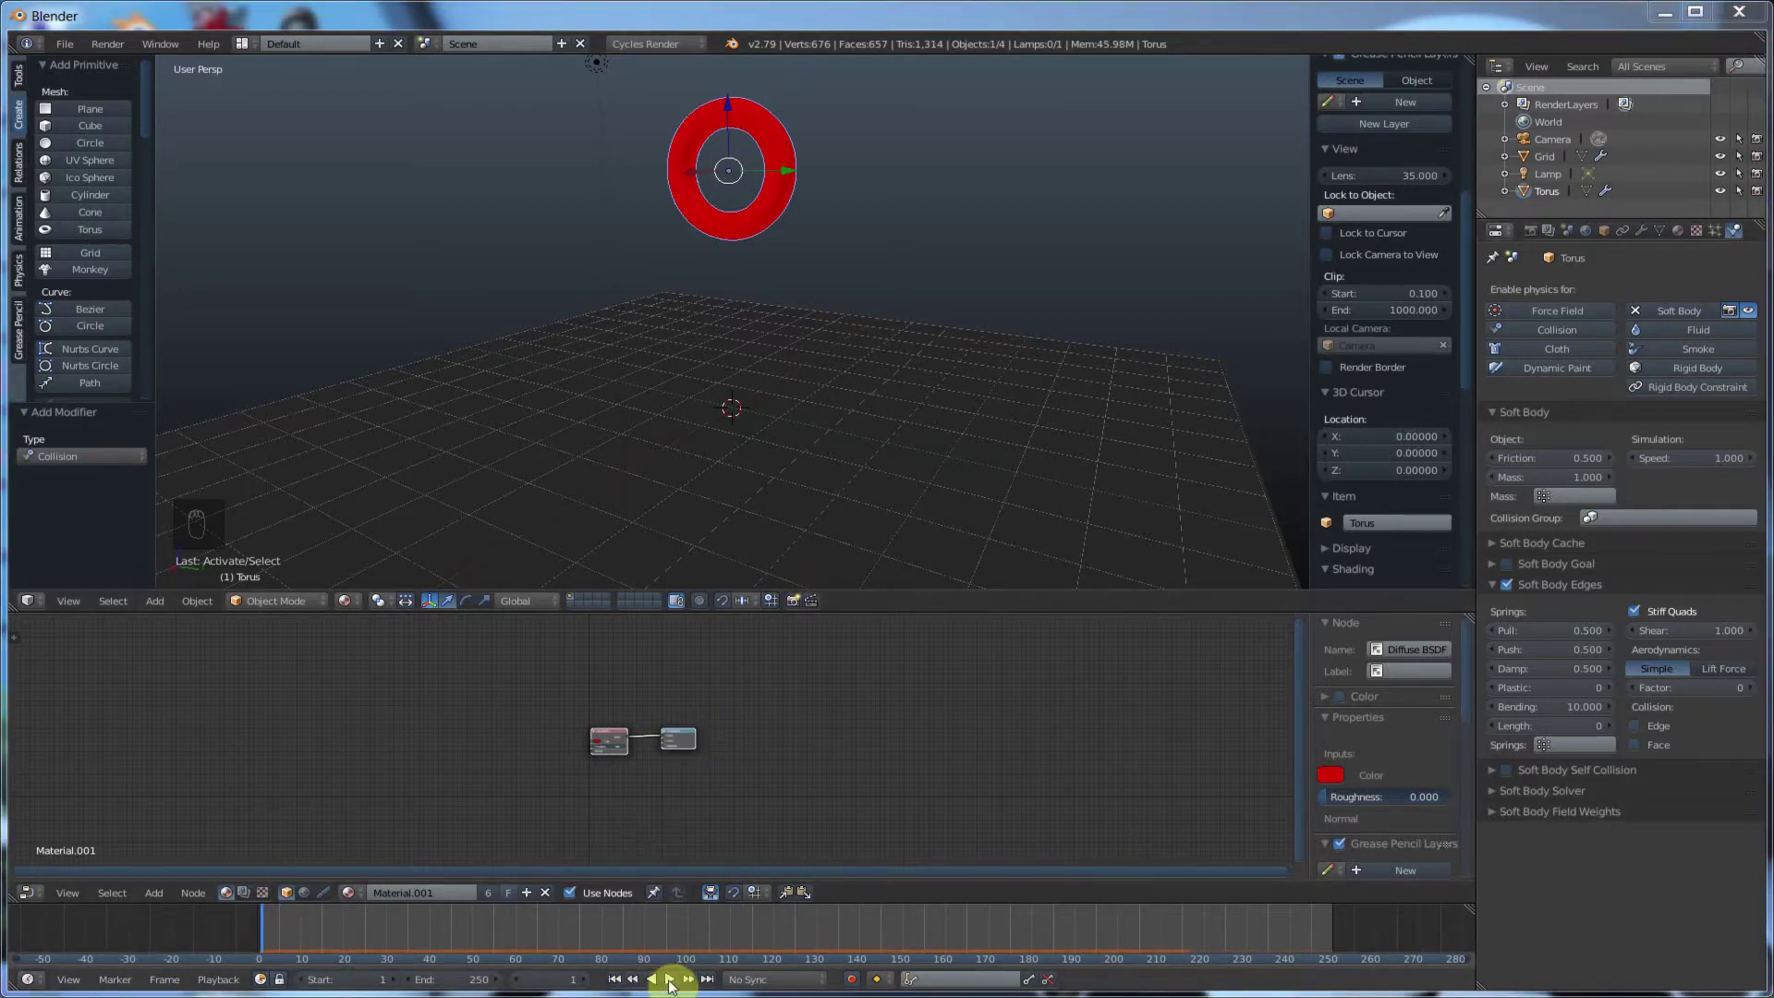
left_click(669, 981)
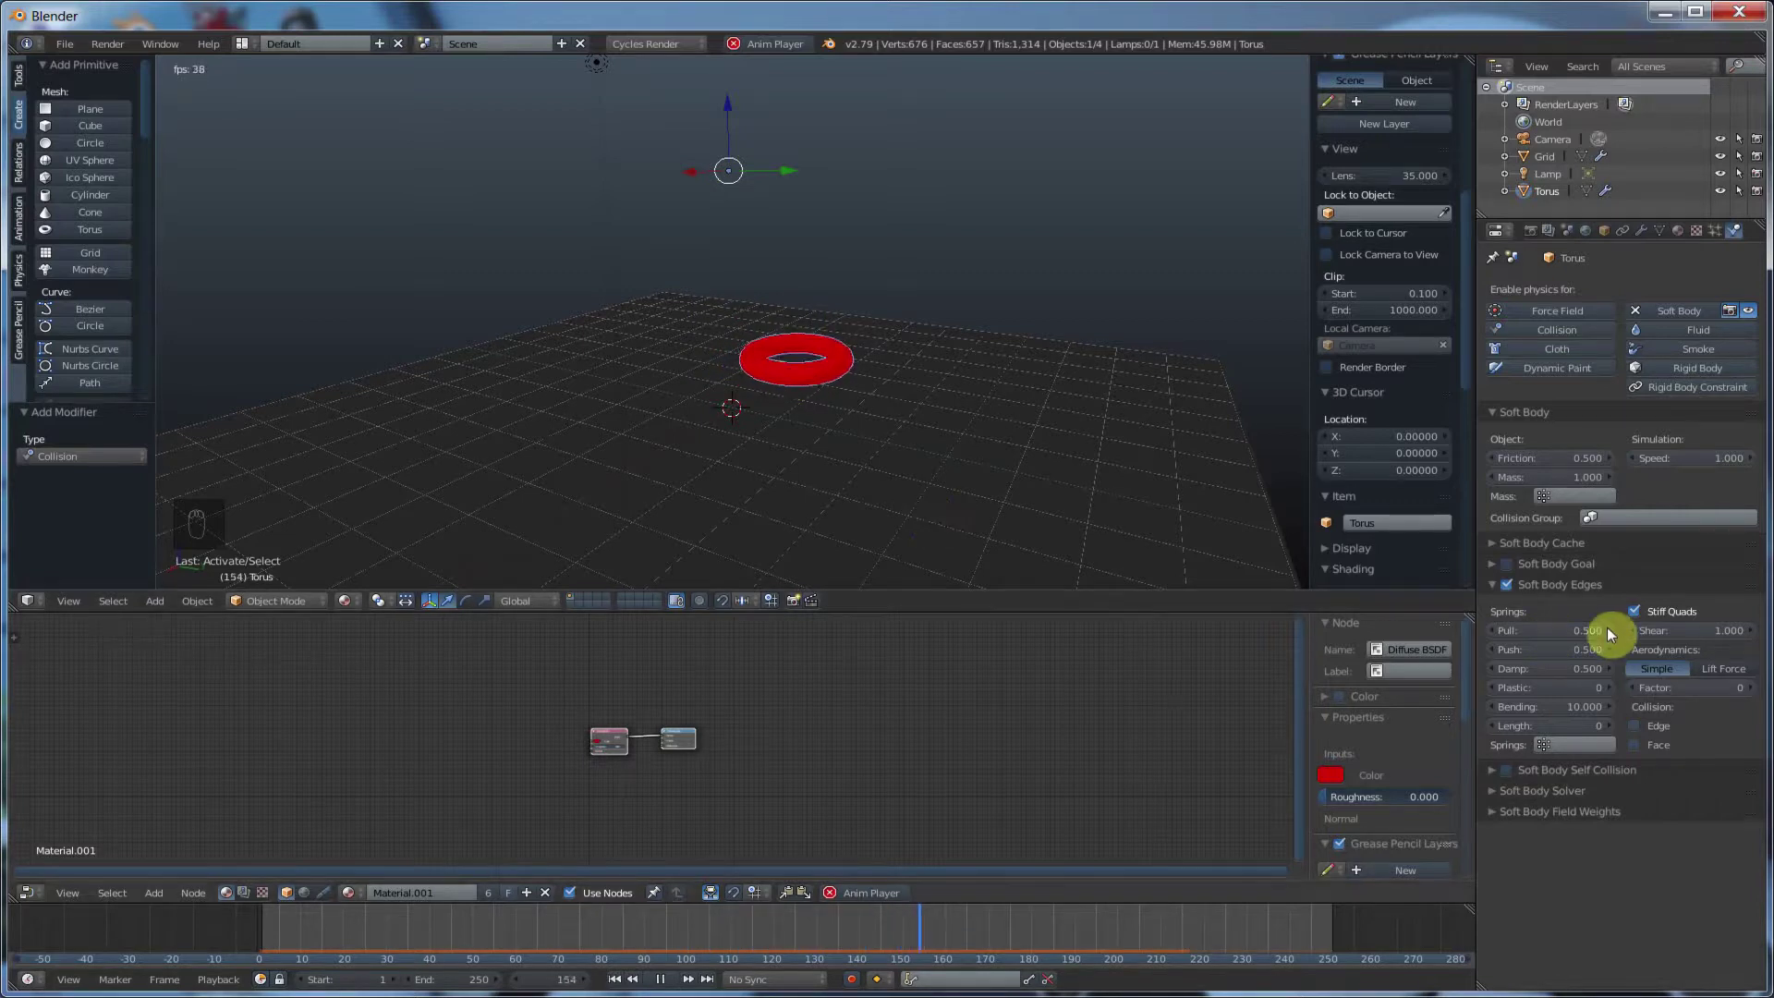
left_click(660, 979)
mouse_move(1739, 636)
left_mouse_down()
mouse_move(1655, 636)
mouse_move(1718, 632)
left_mouse_up()
left_click_drag(1584, 712, 1518, 712)
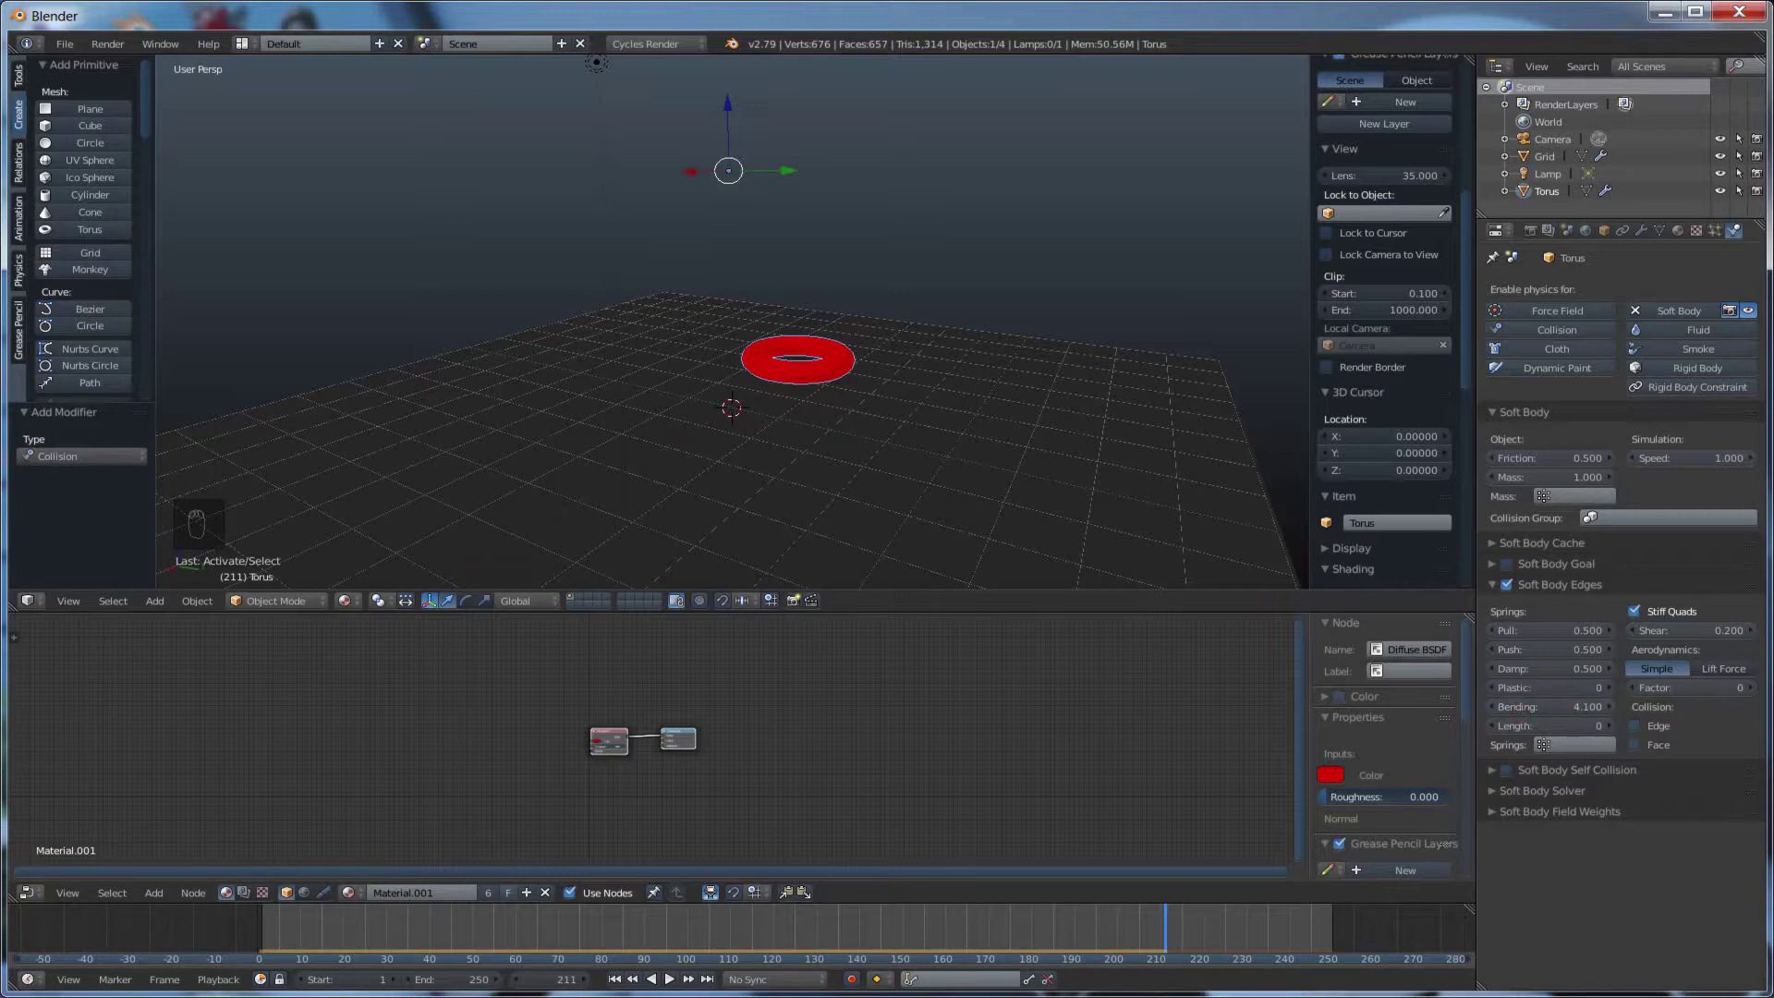
- Rewind to frame 1 and replay the fall with Shear 0.200 and Bending 4.100
key("shift+Left")
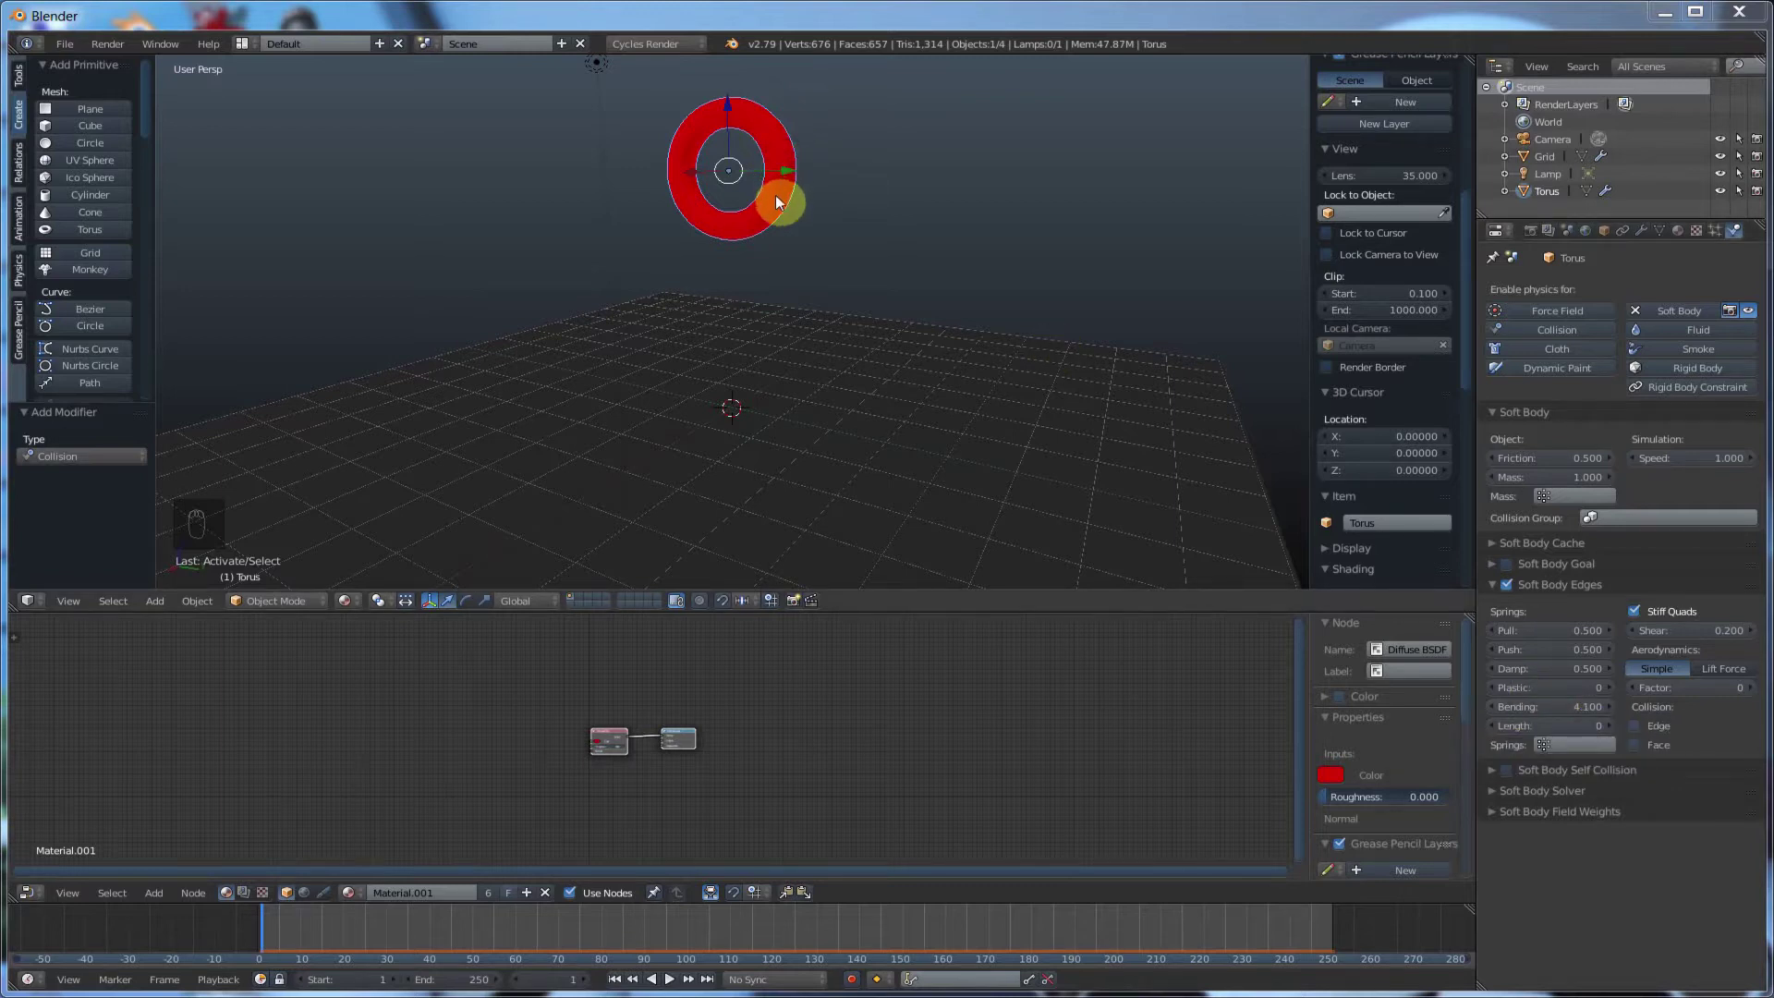
left_click(669, 982)
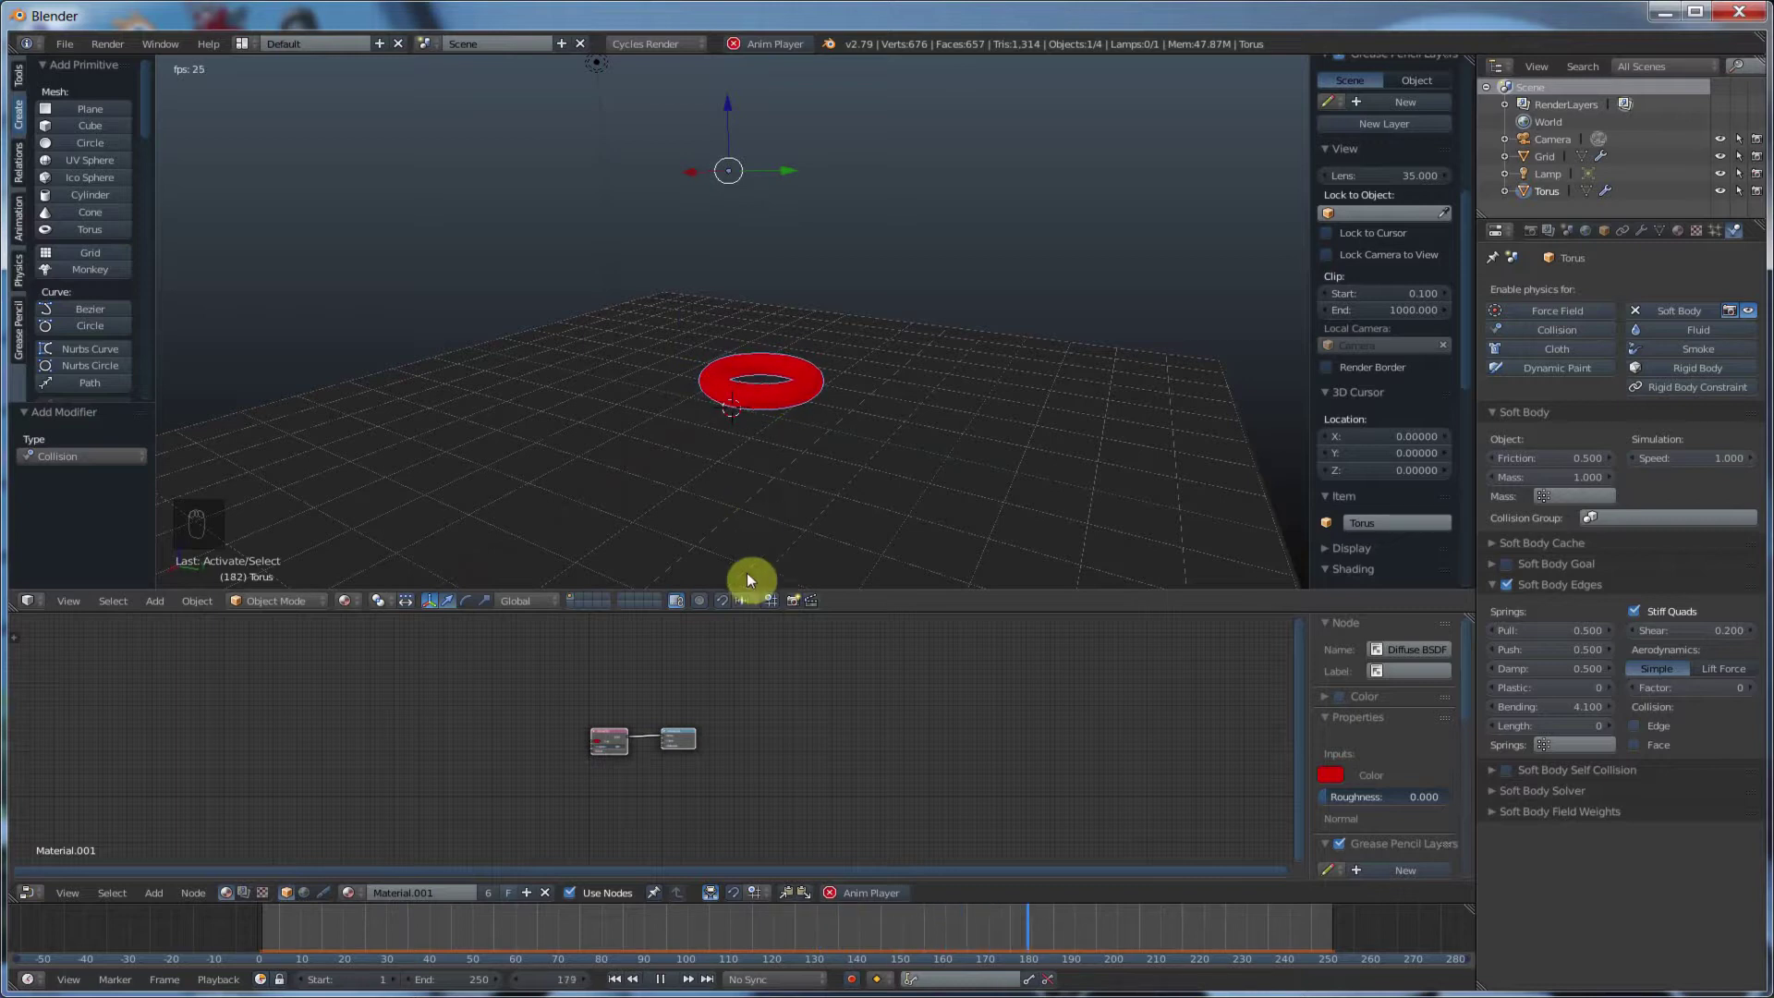
left_click(660, 979)
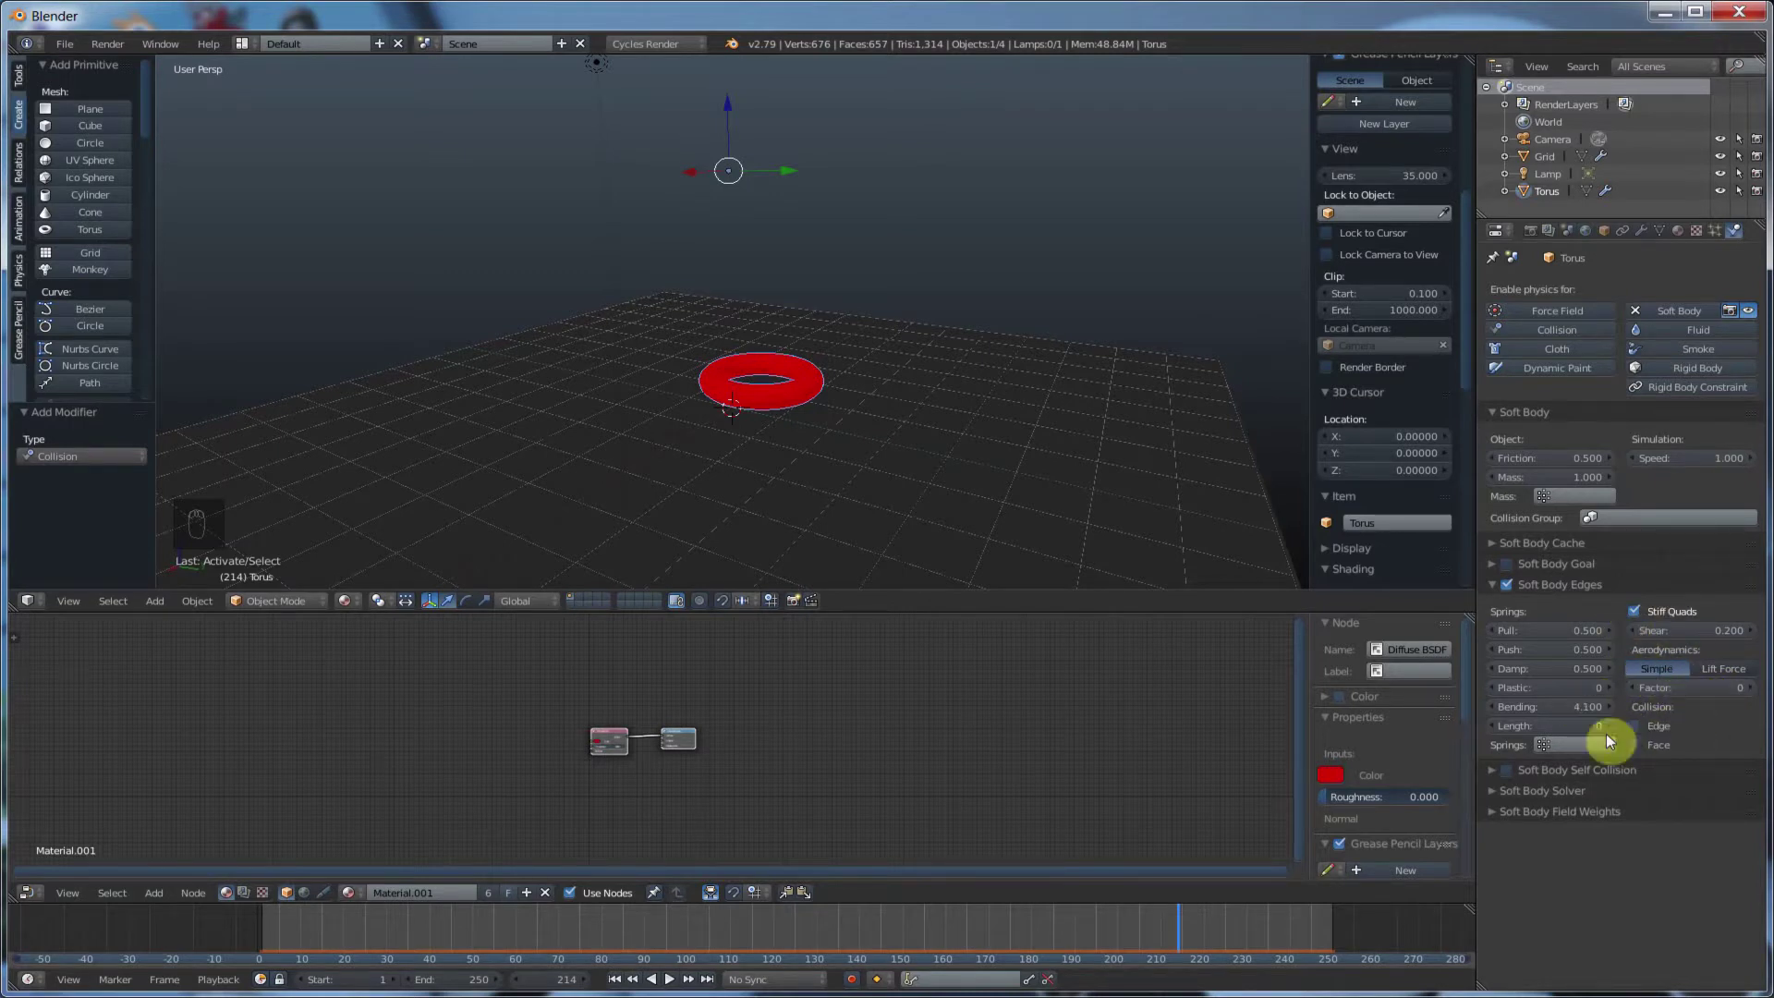
- Expand the Soft Body Solver settings and rewind the animation to frame 1
left_click(1494, 793)
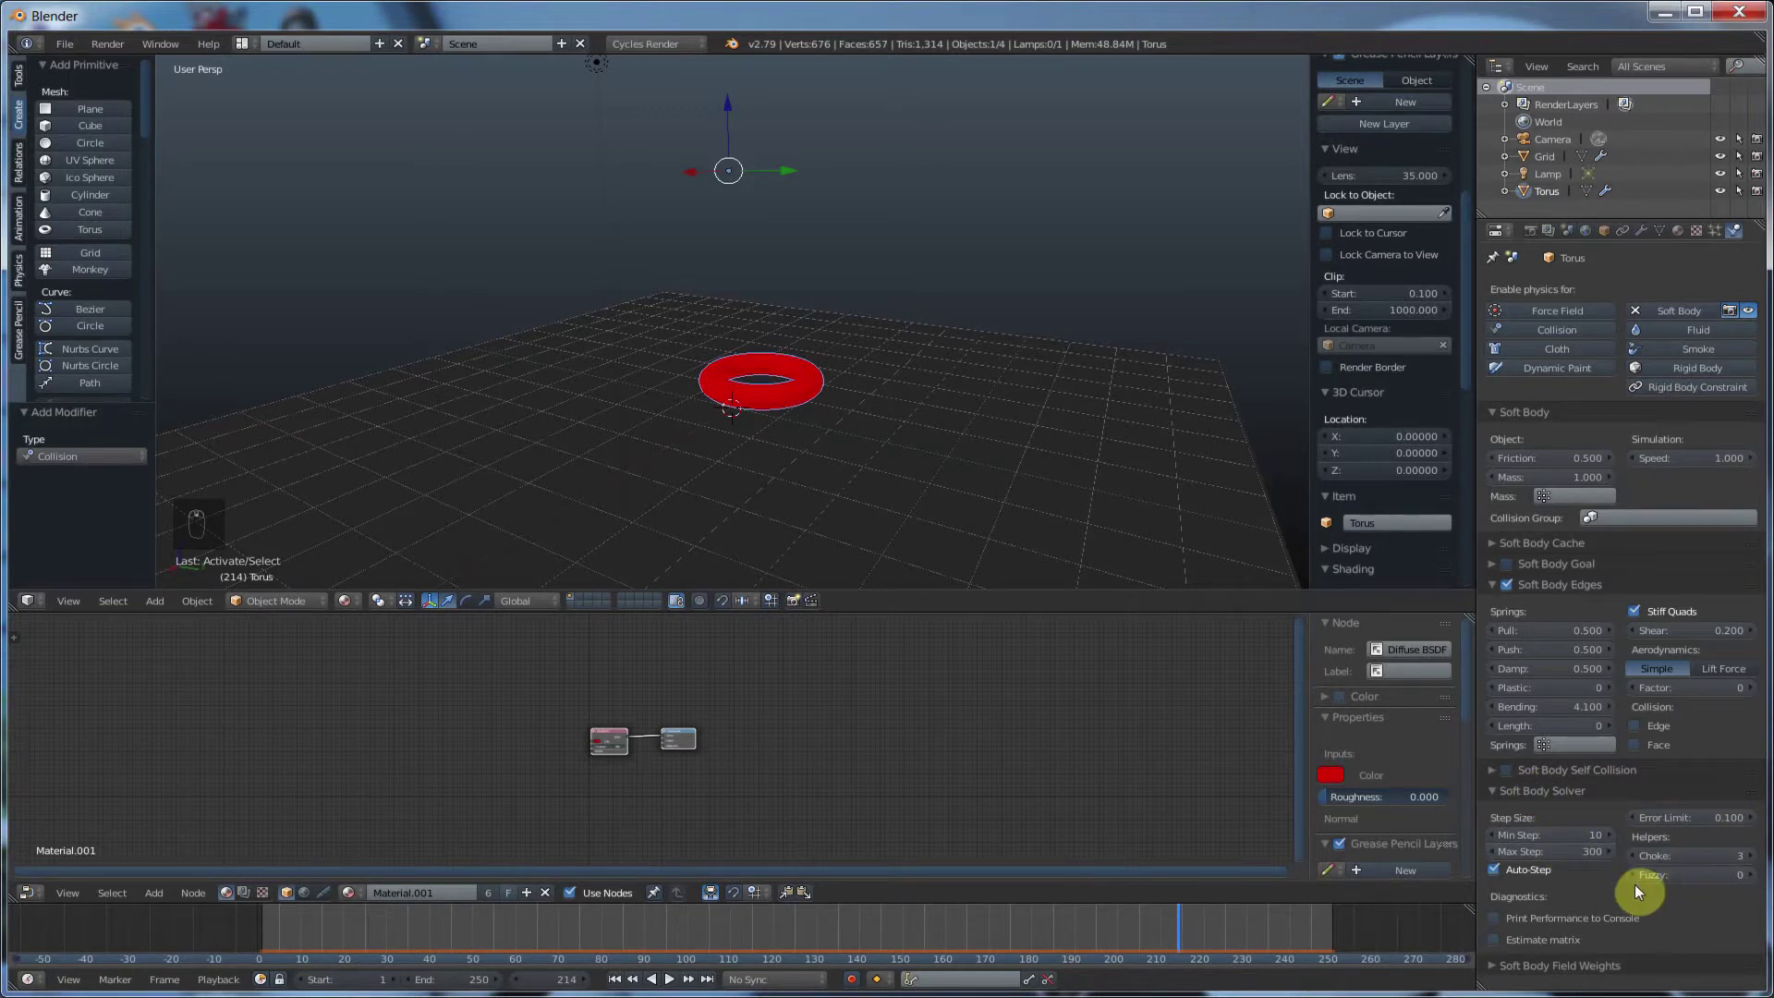
scroll(1560, 970, "down", 2)
scroll(1562, 966, "down", 3)
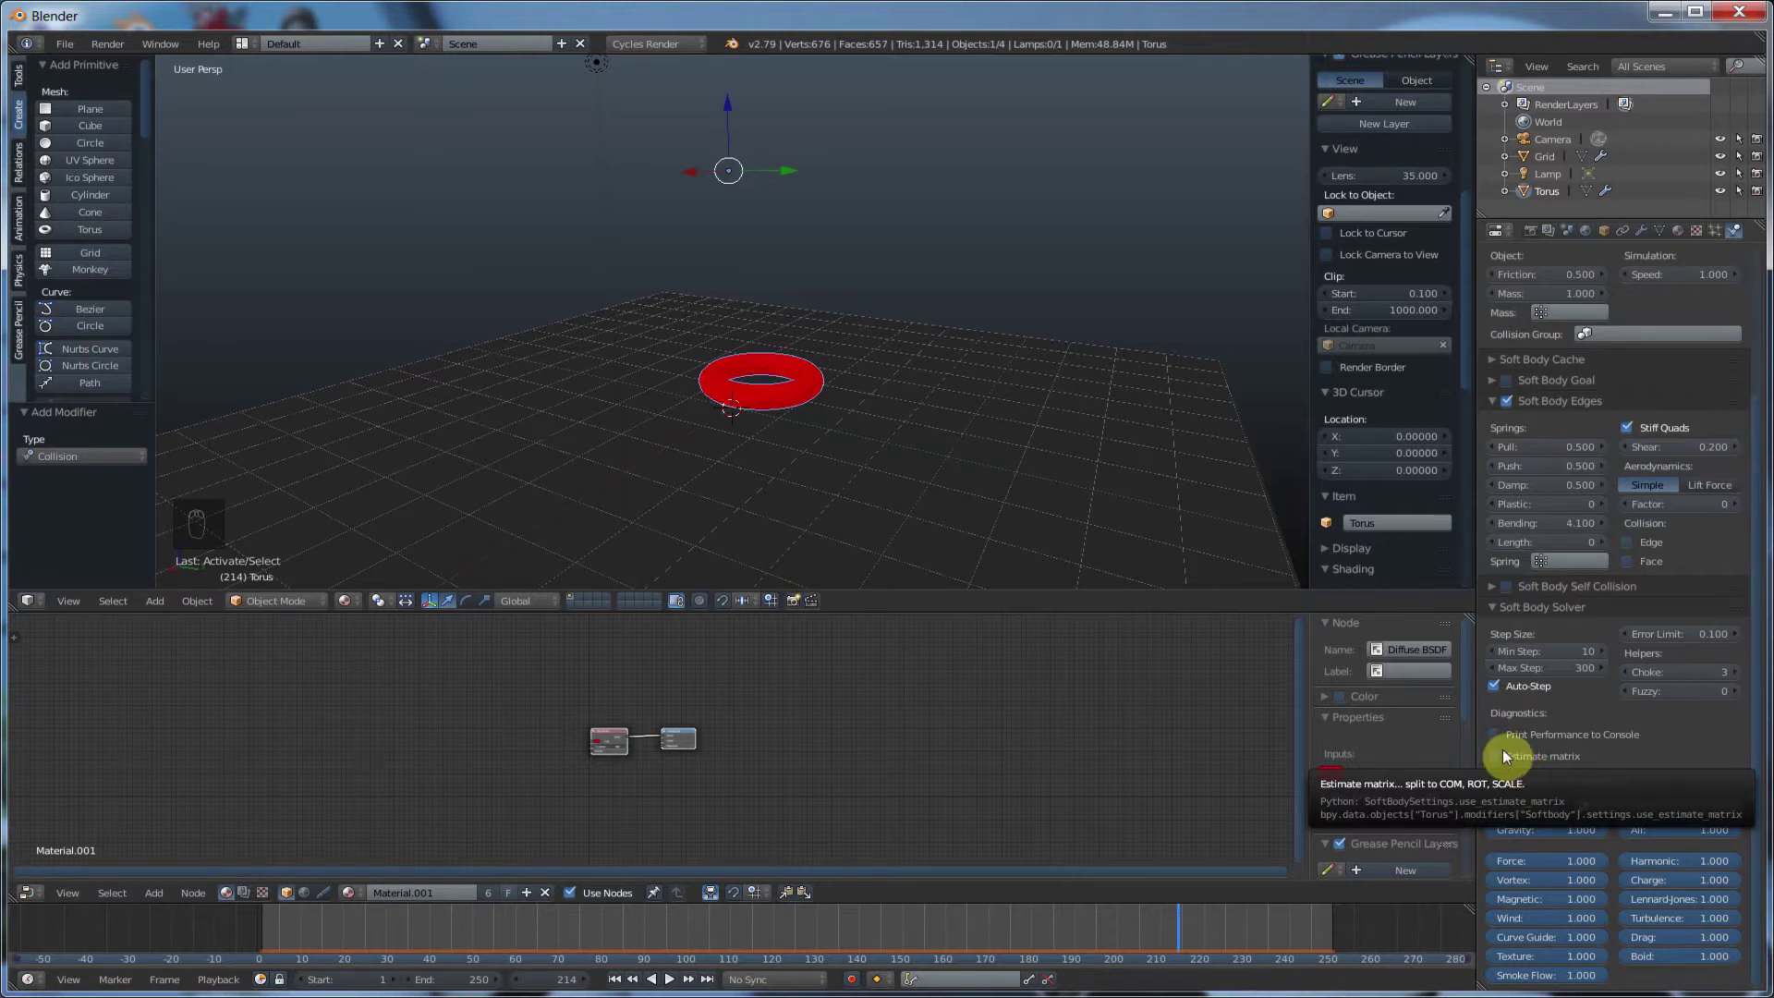
left_click(613, 978)
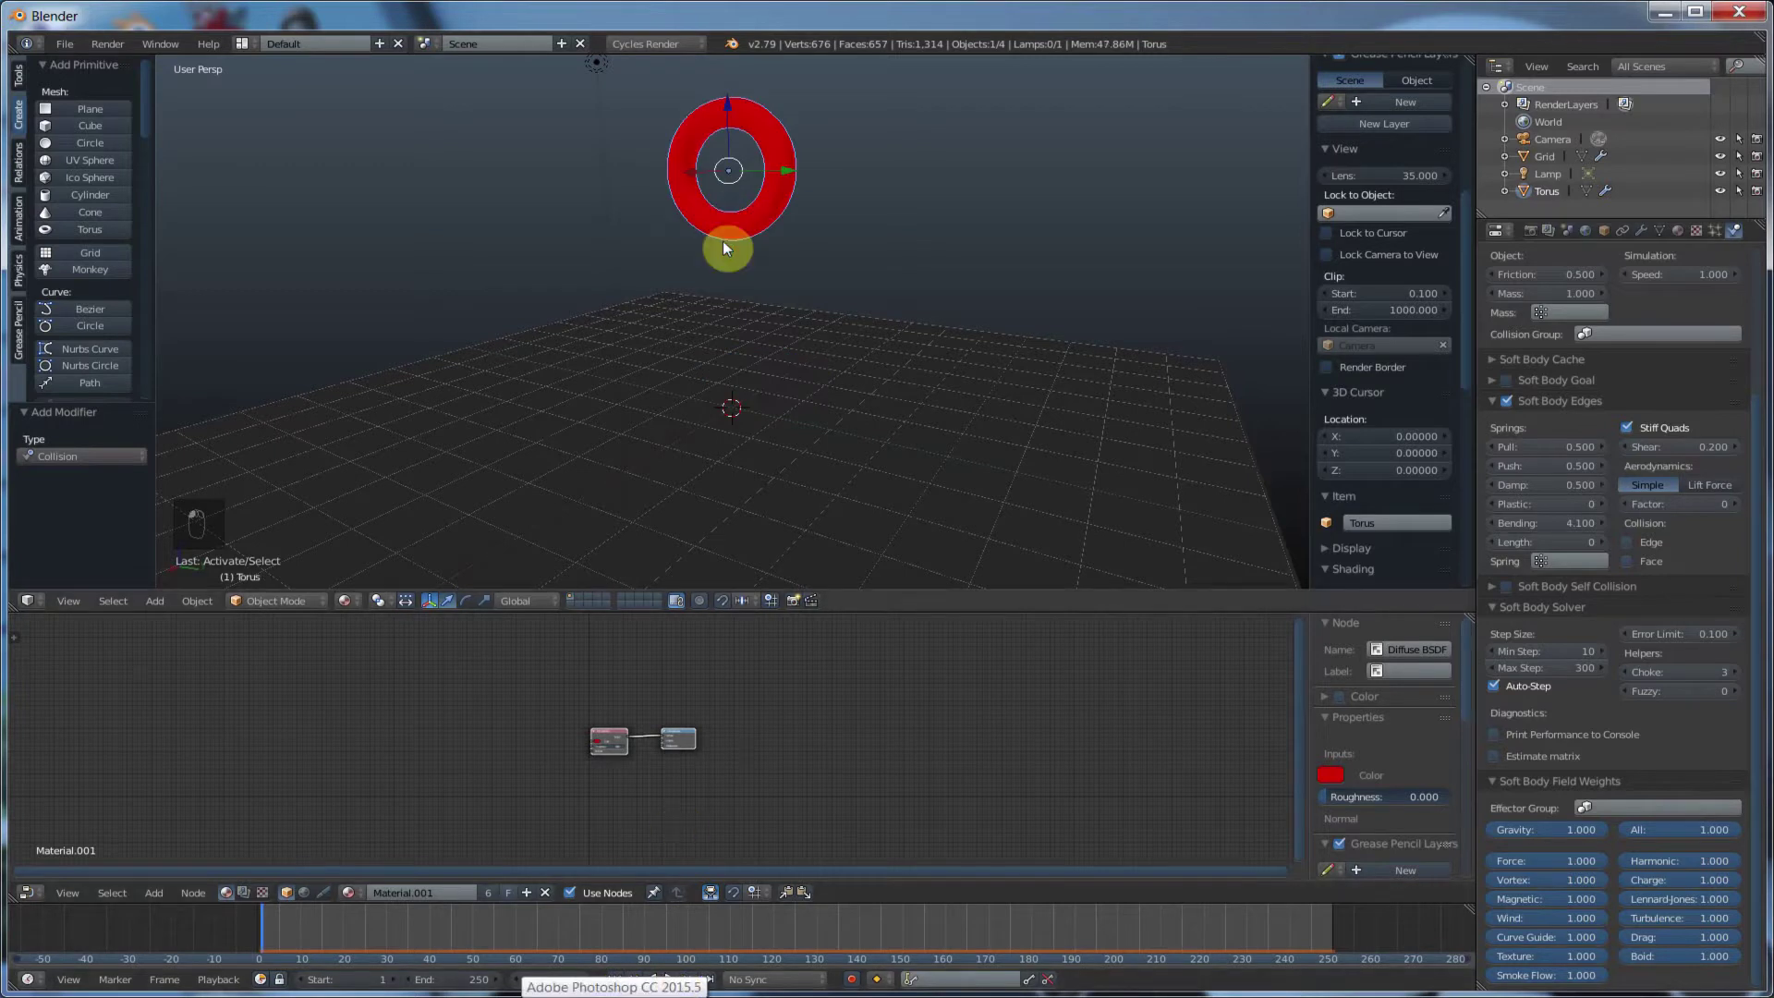
- Collapse the Soft Body Field Weights and Solver panels
left_click(1491, 782)
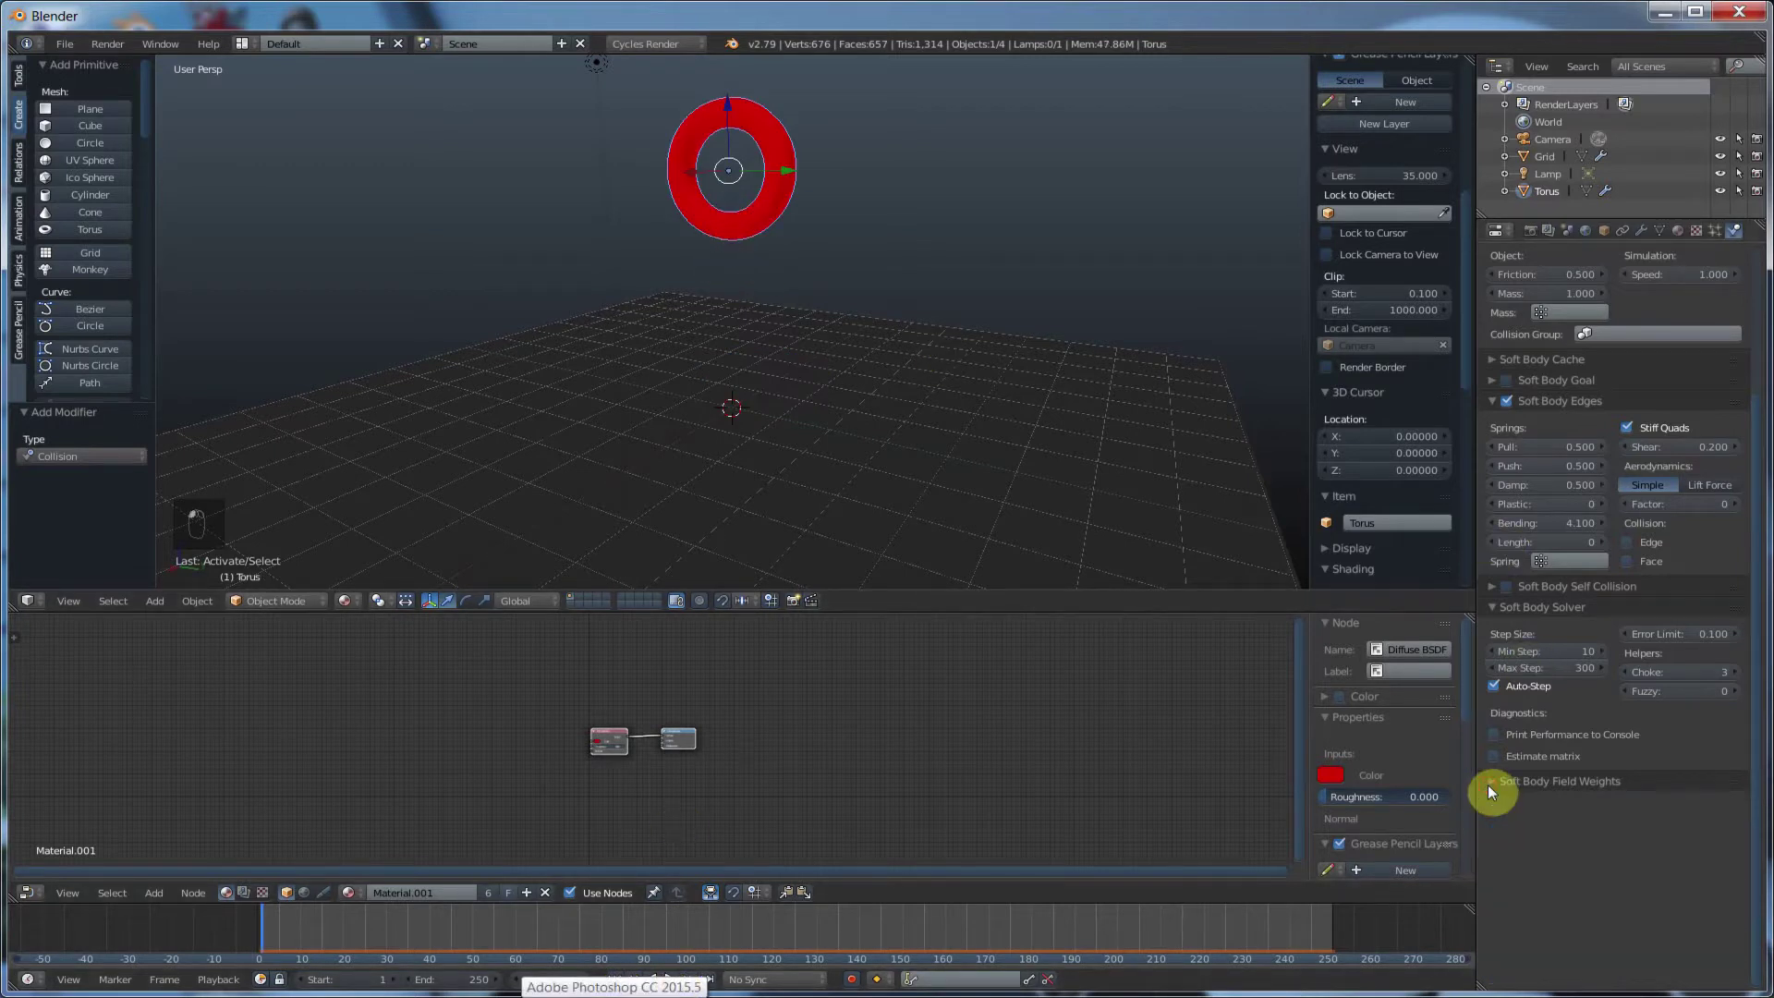
left_click(1493, 608)
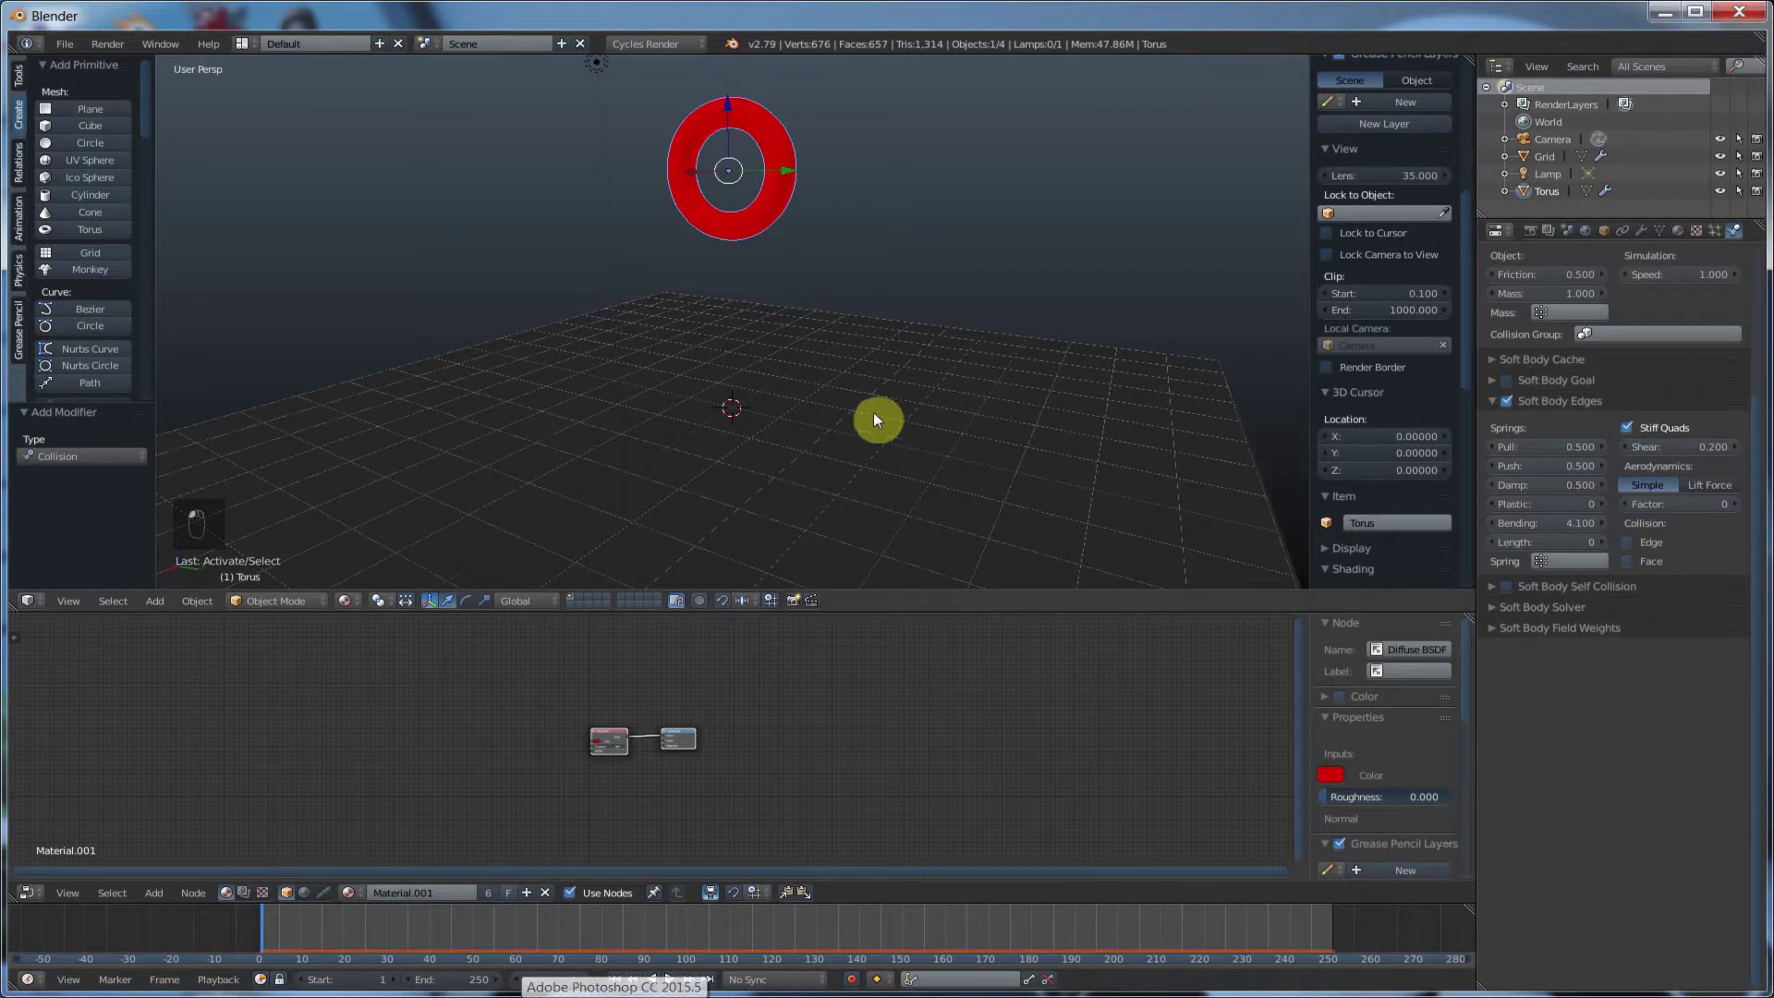
scroll(835, 409, "down", 1)
scroll(836, 411, "down", 2)
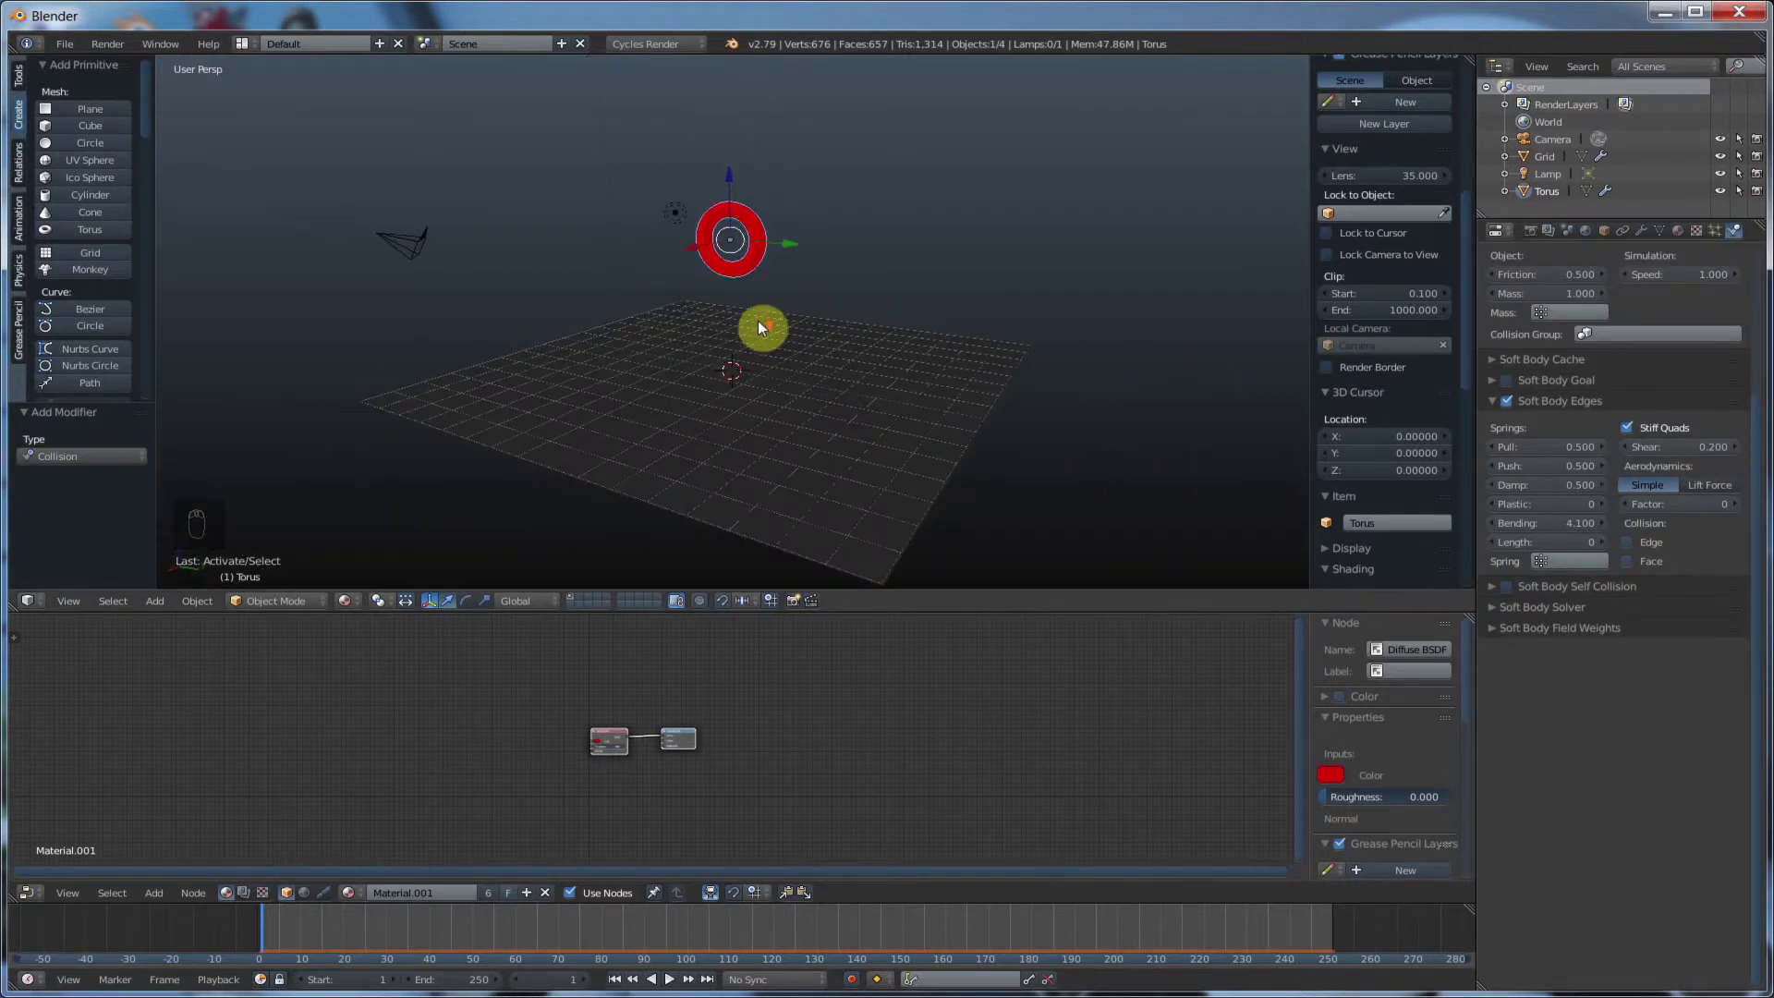
scroll(756, 323, "up", 1)
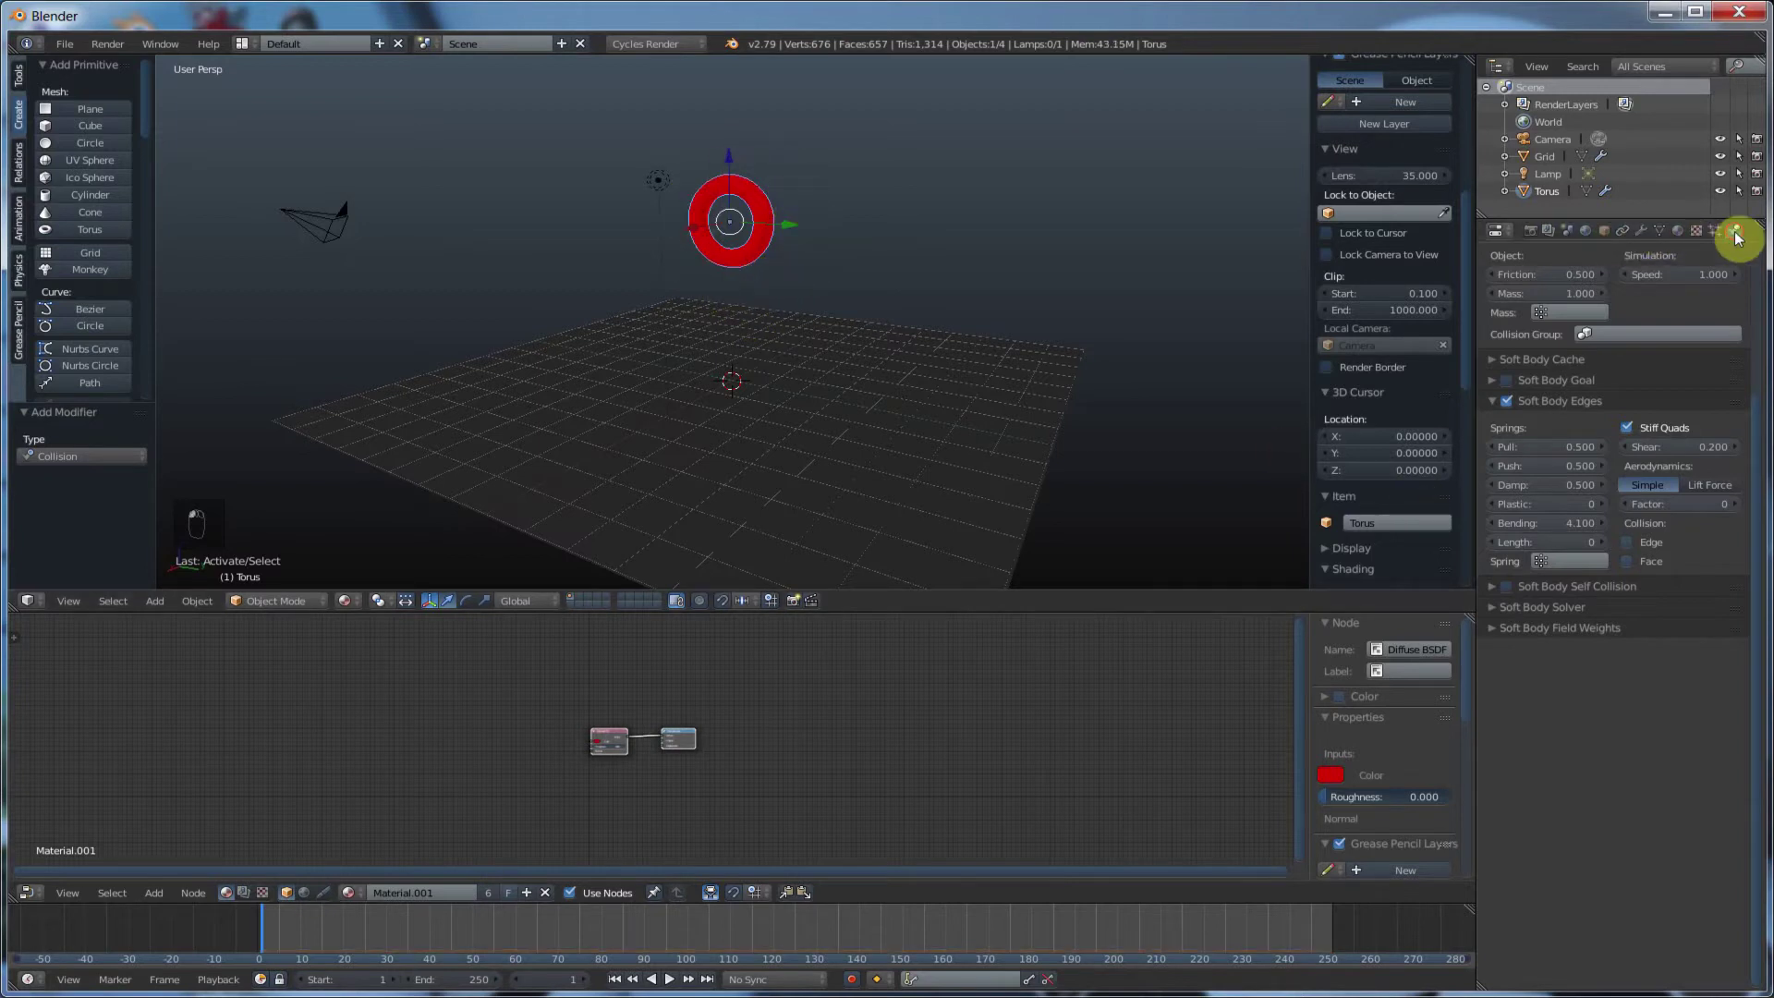
- Enable Collision physics on the torus and place a duplicate above it
scroll(1633, 398, "up", 5)
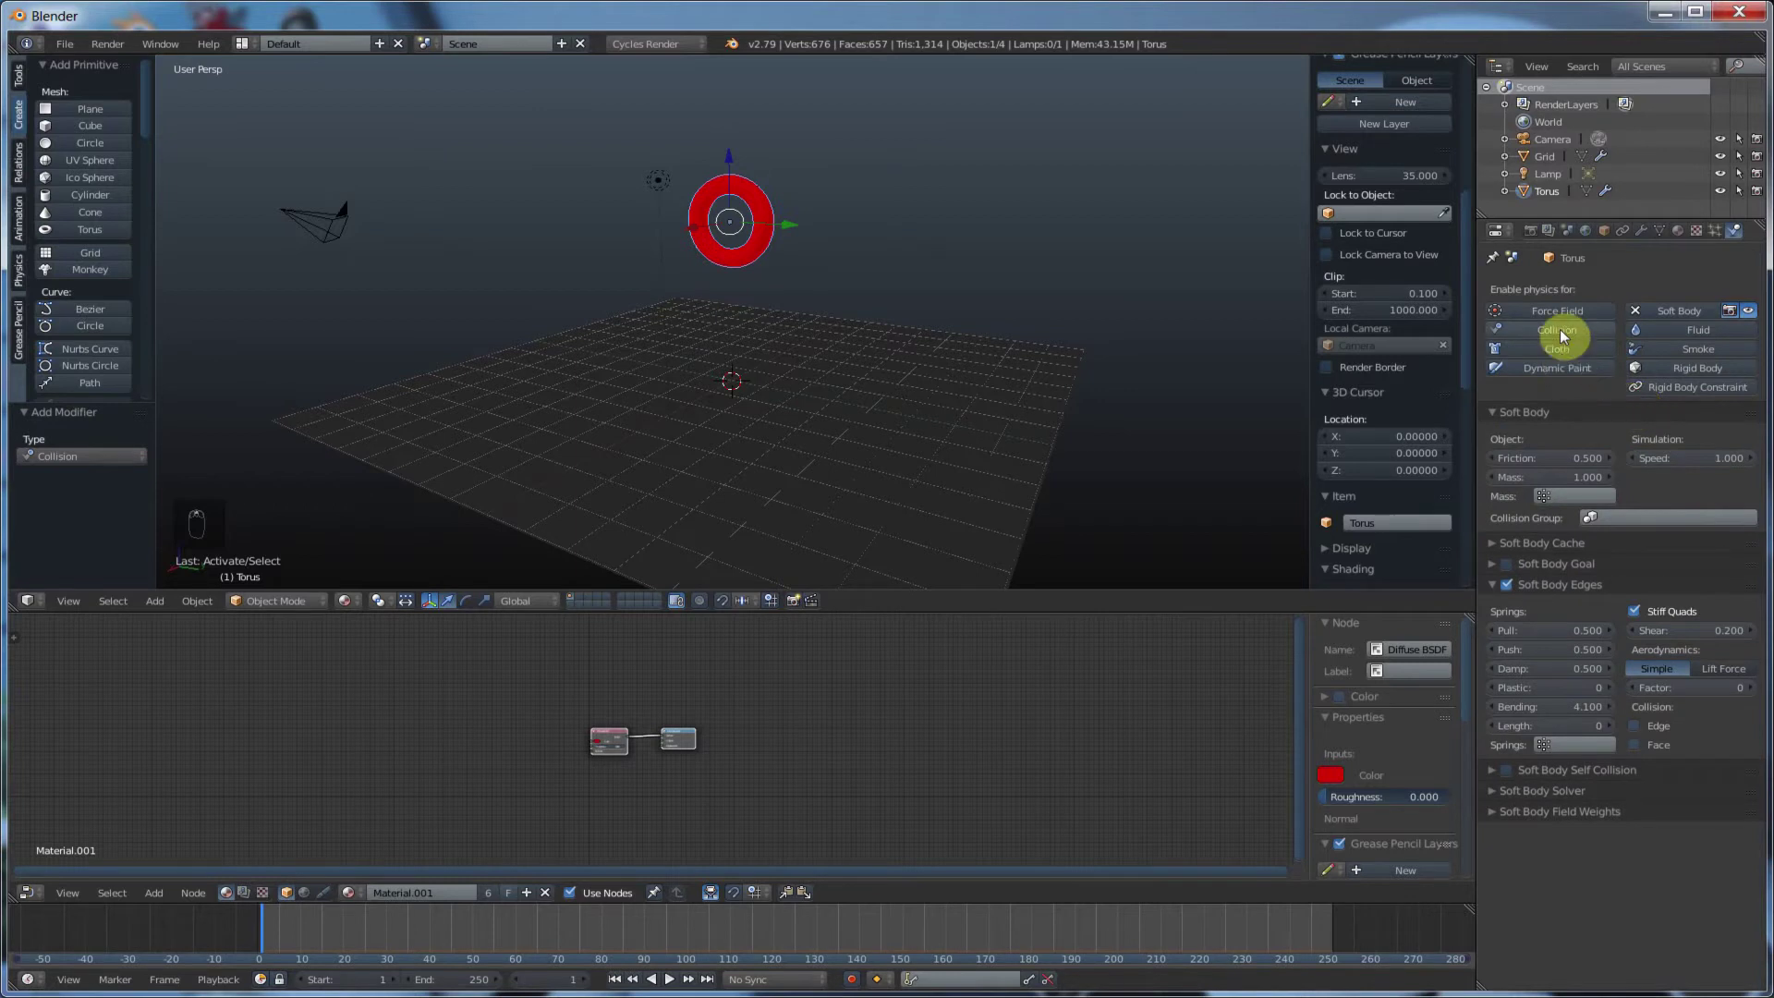
left_click(1560, 332)
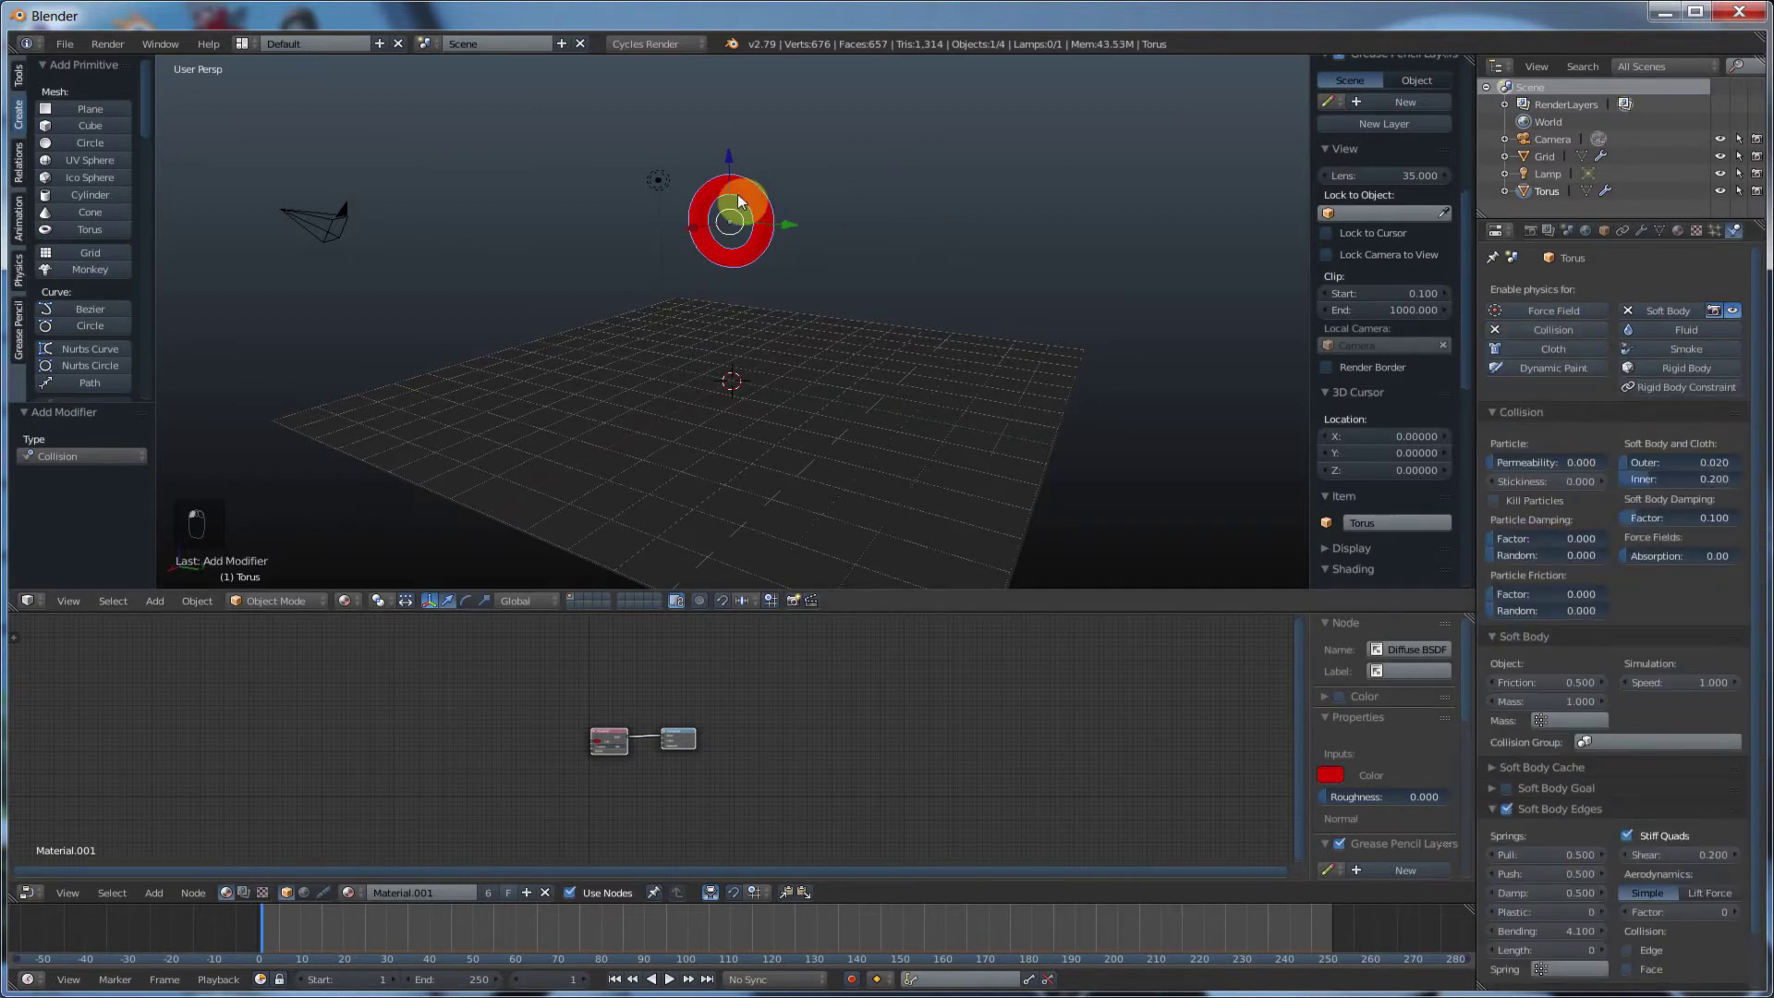
key("shift+d")
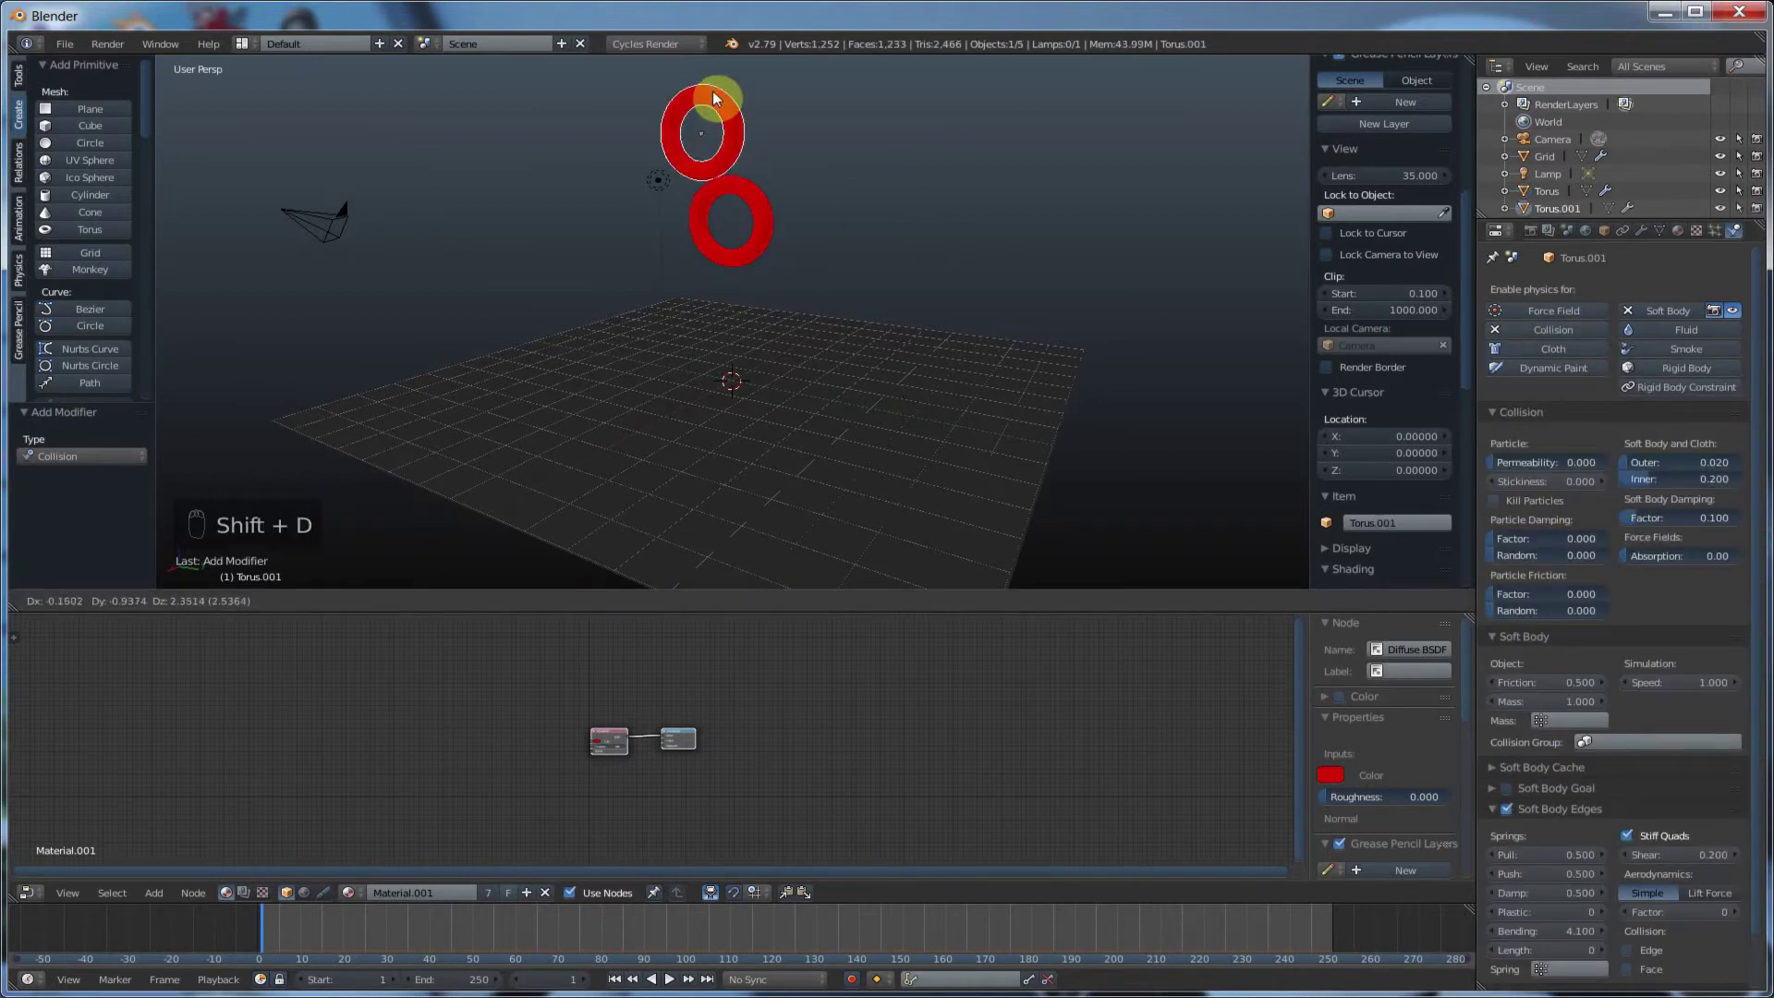
left_click(734, 104)
scroll(793, 202, "down", 3)
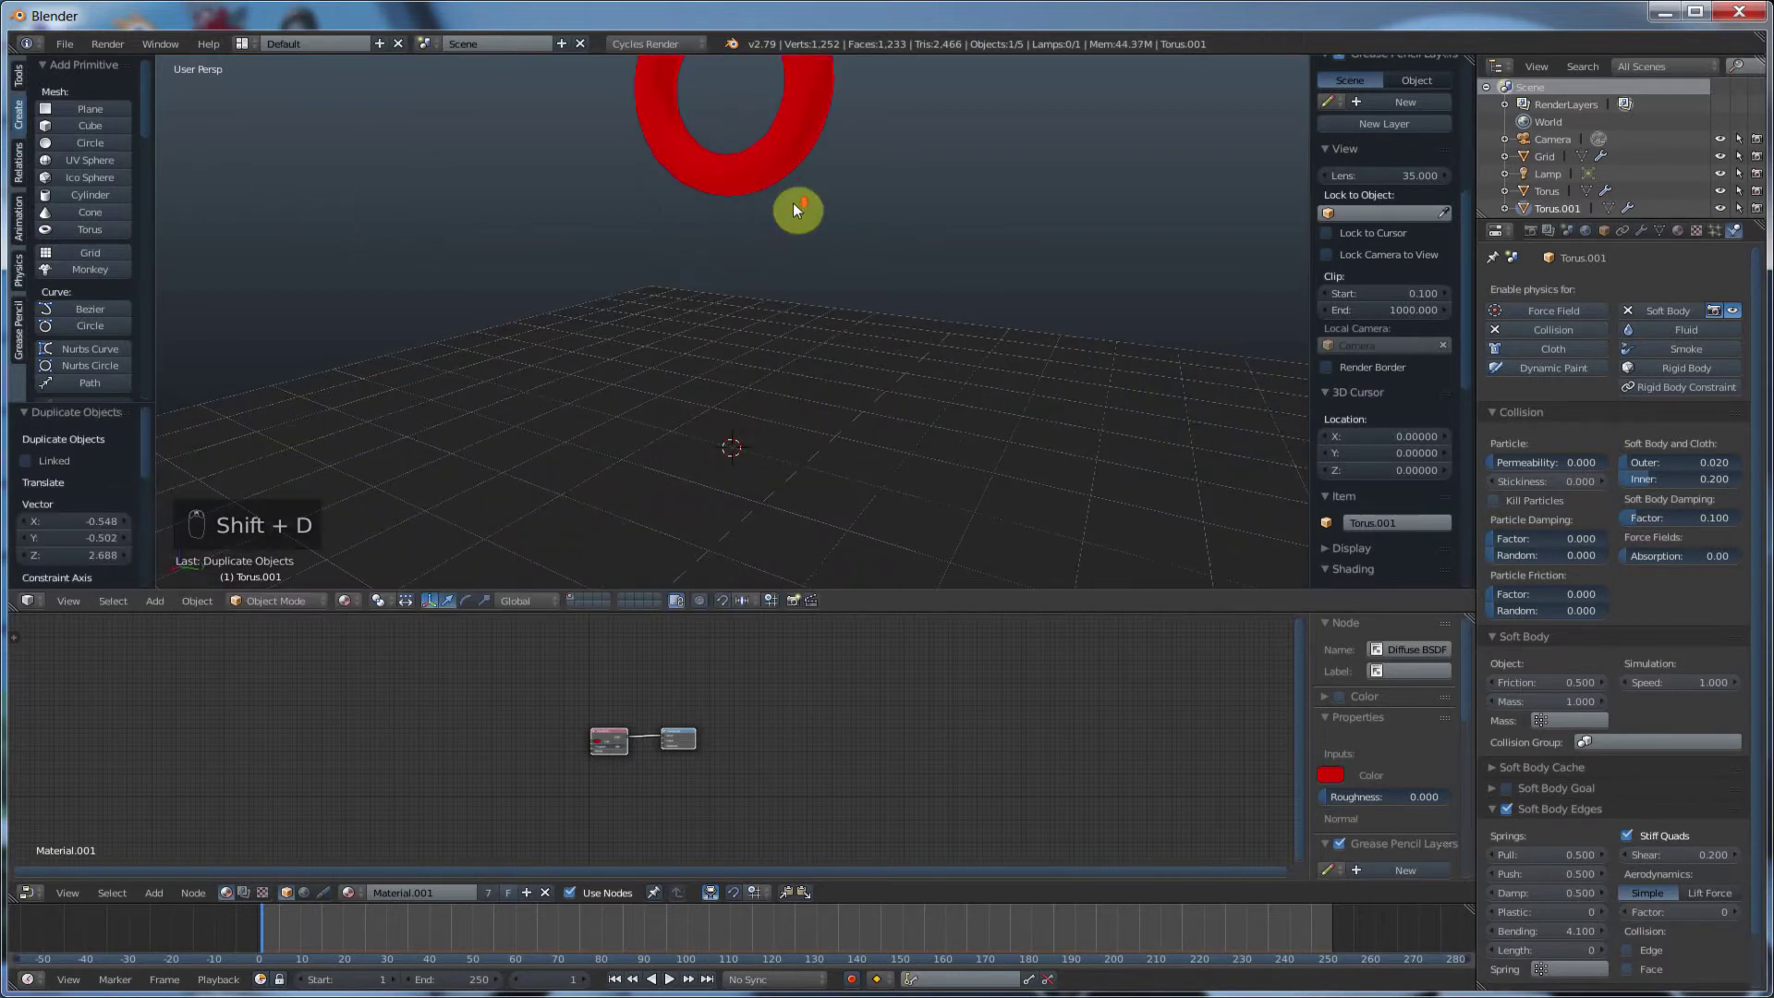
- Add a third torus copy on top, raise it slightly higher, and orbit over the grid
key("shift+d")
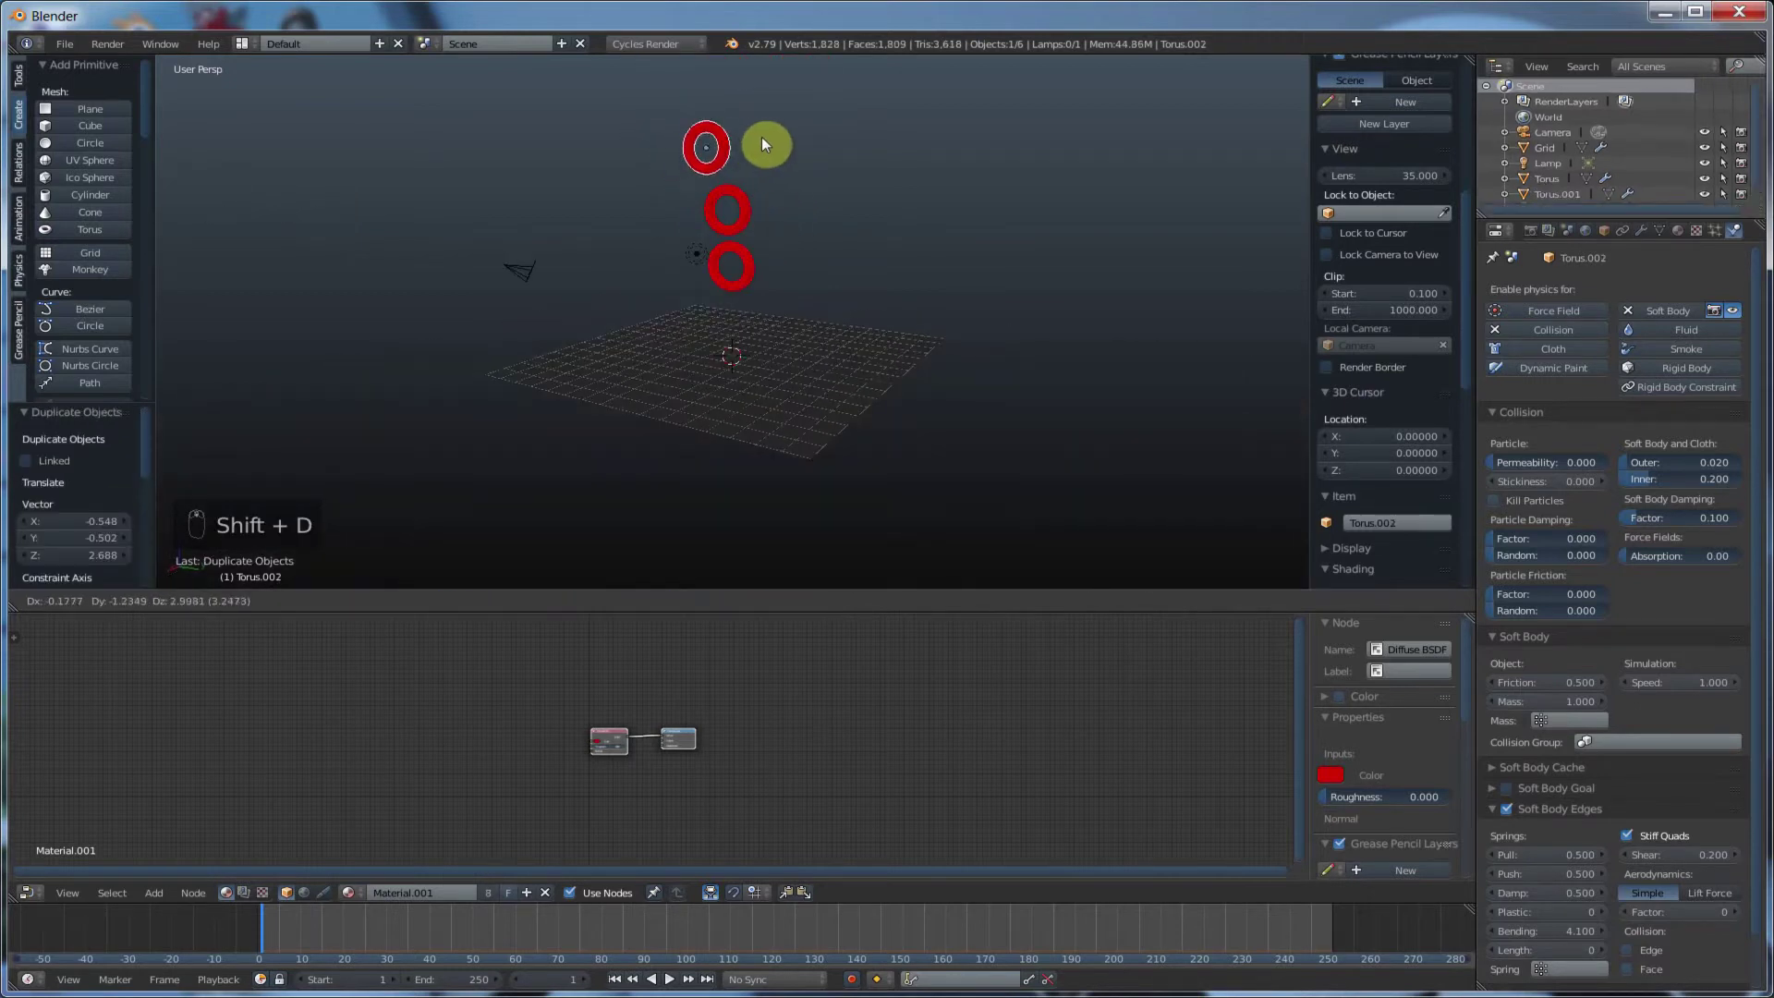
left_click(773, 161)
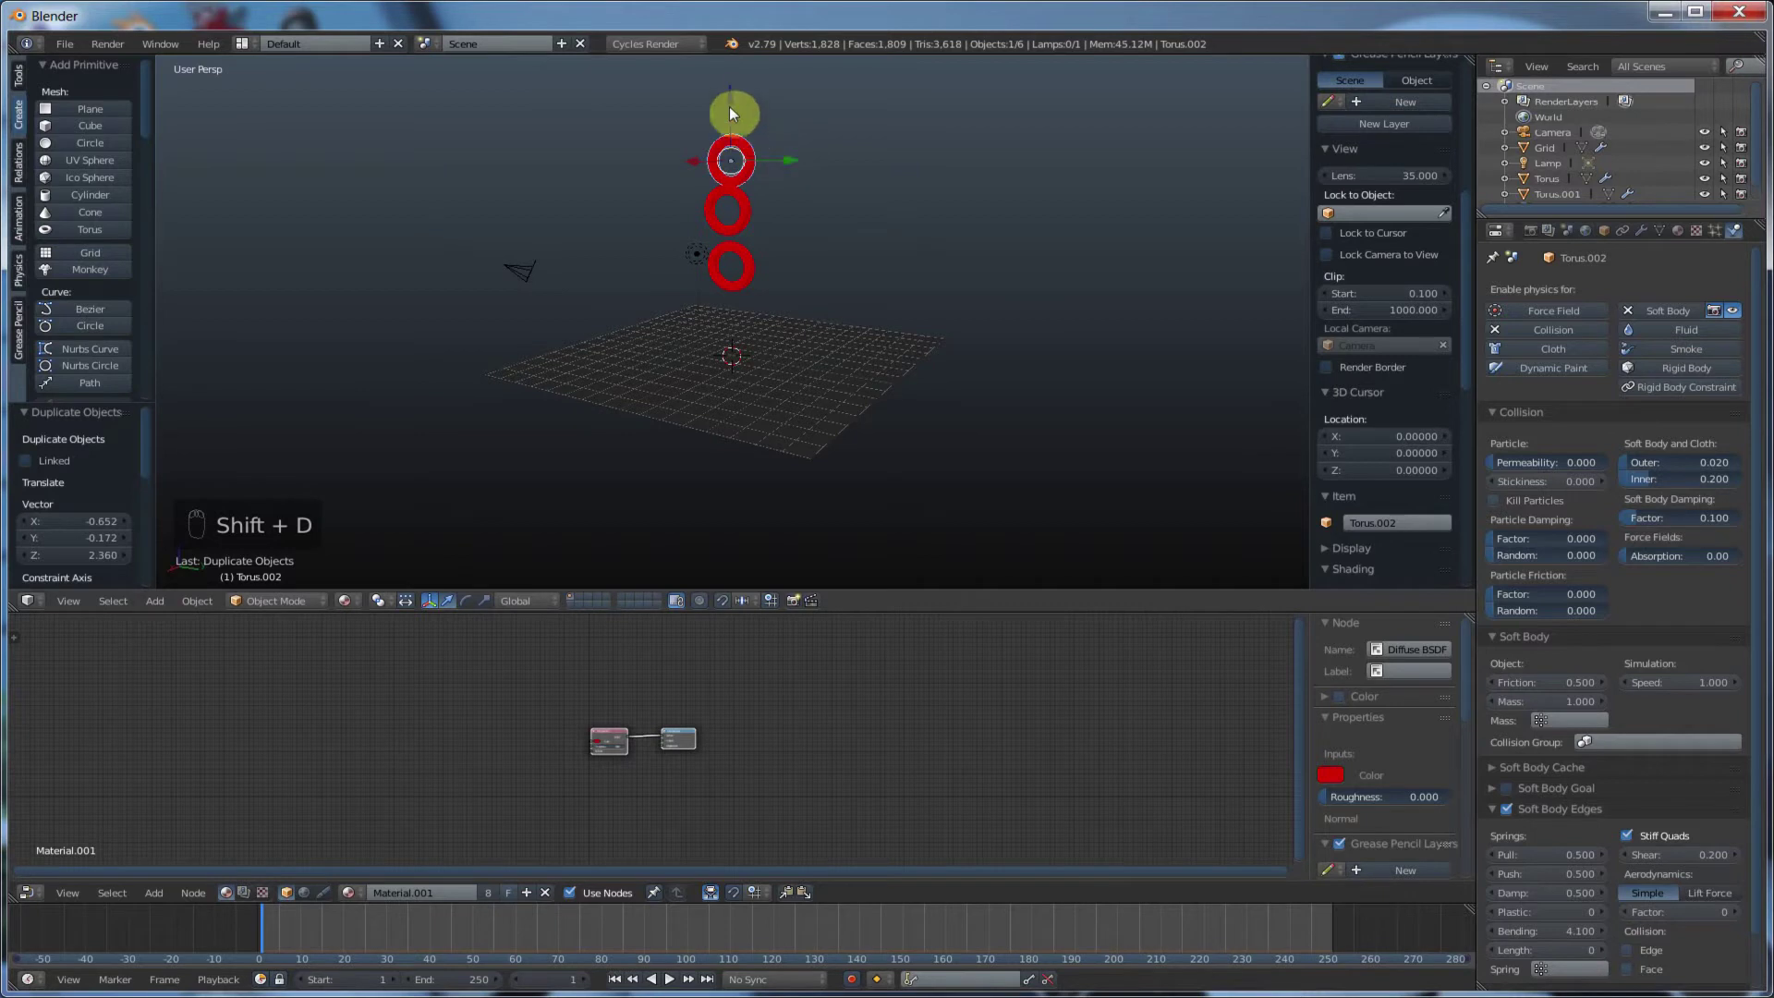
left_click_drag(730, 107, 730, 96)
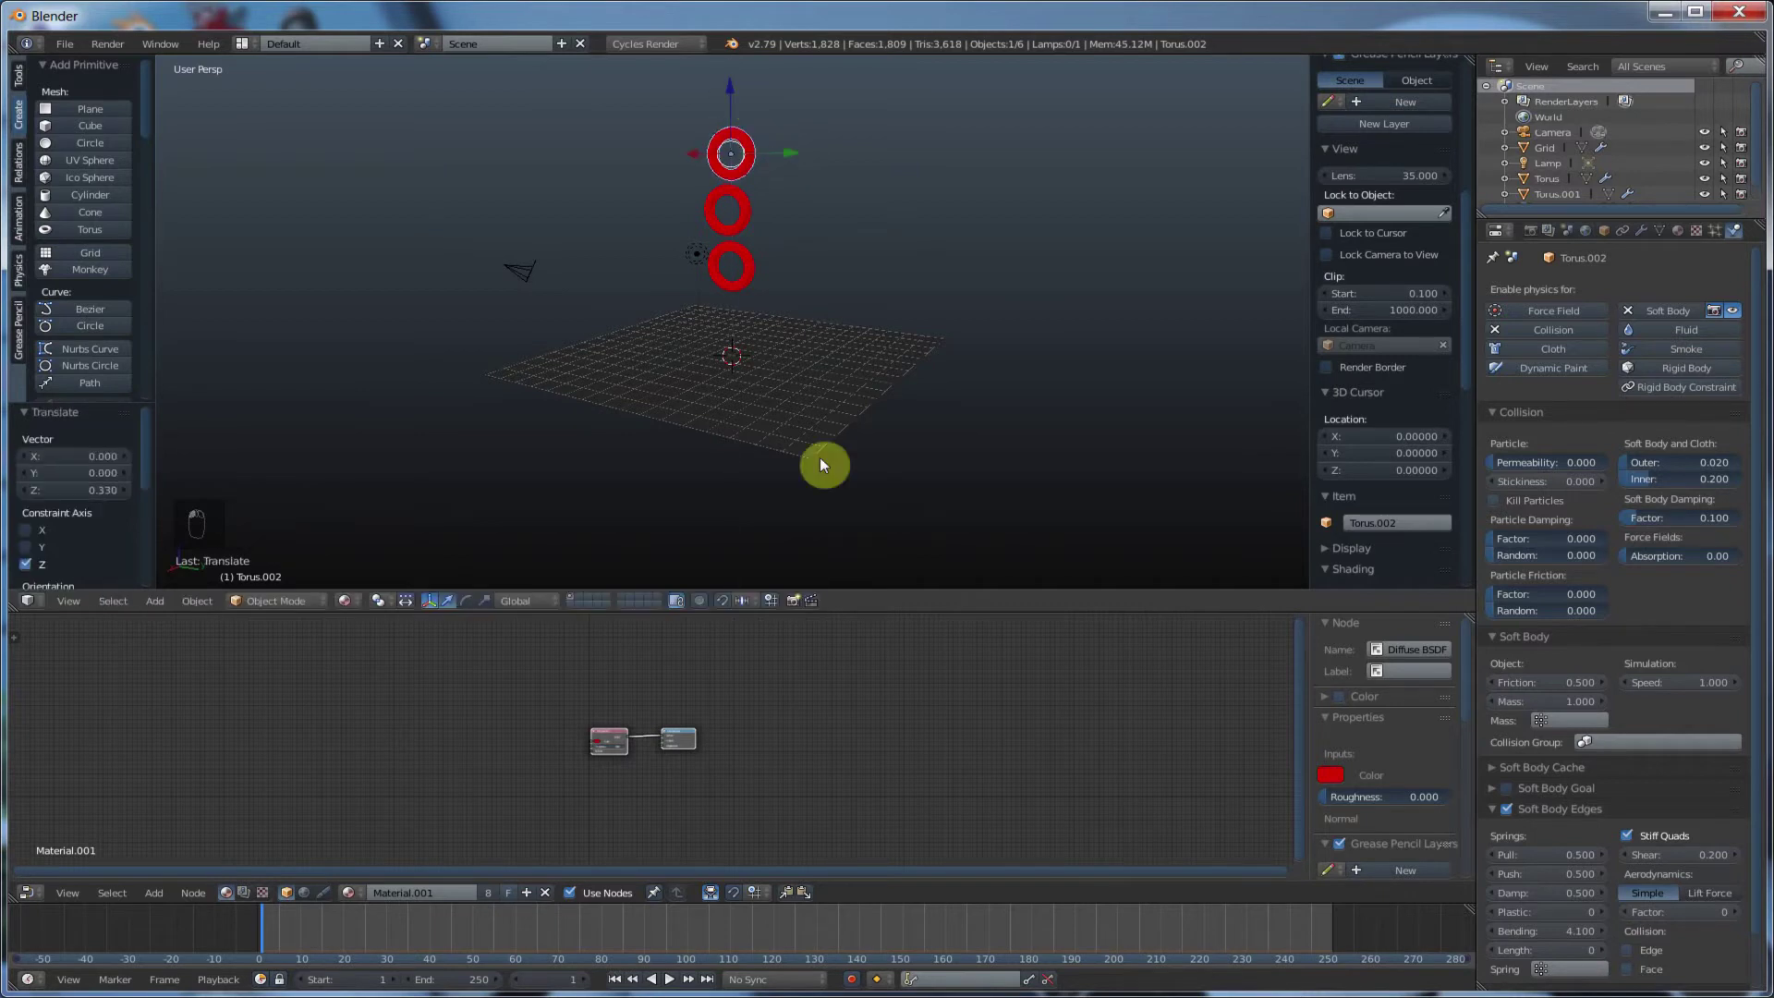
middle_click_drag(818, 555, 817, 523)
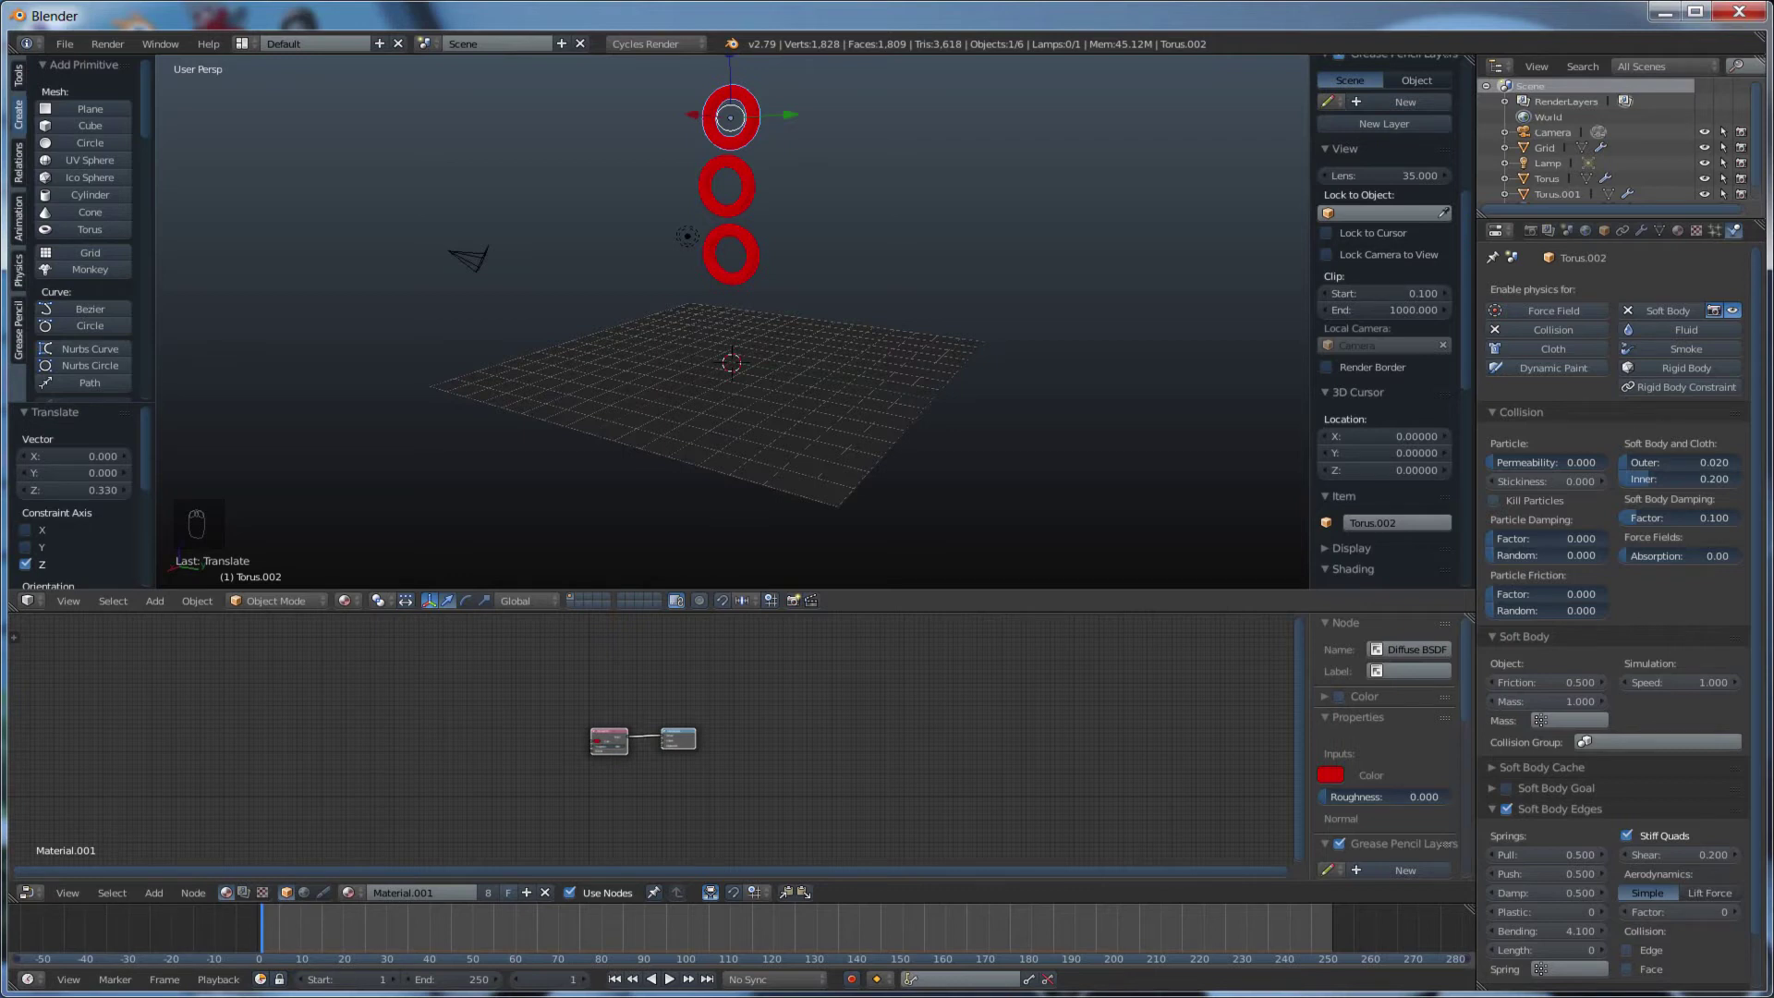
middle_click_drag(817, 523, 1513, 349)
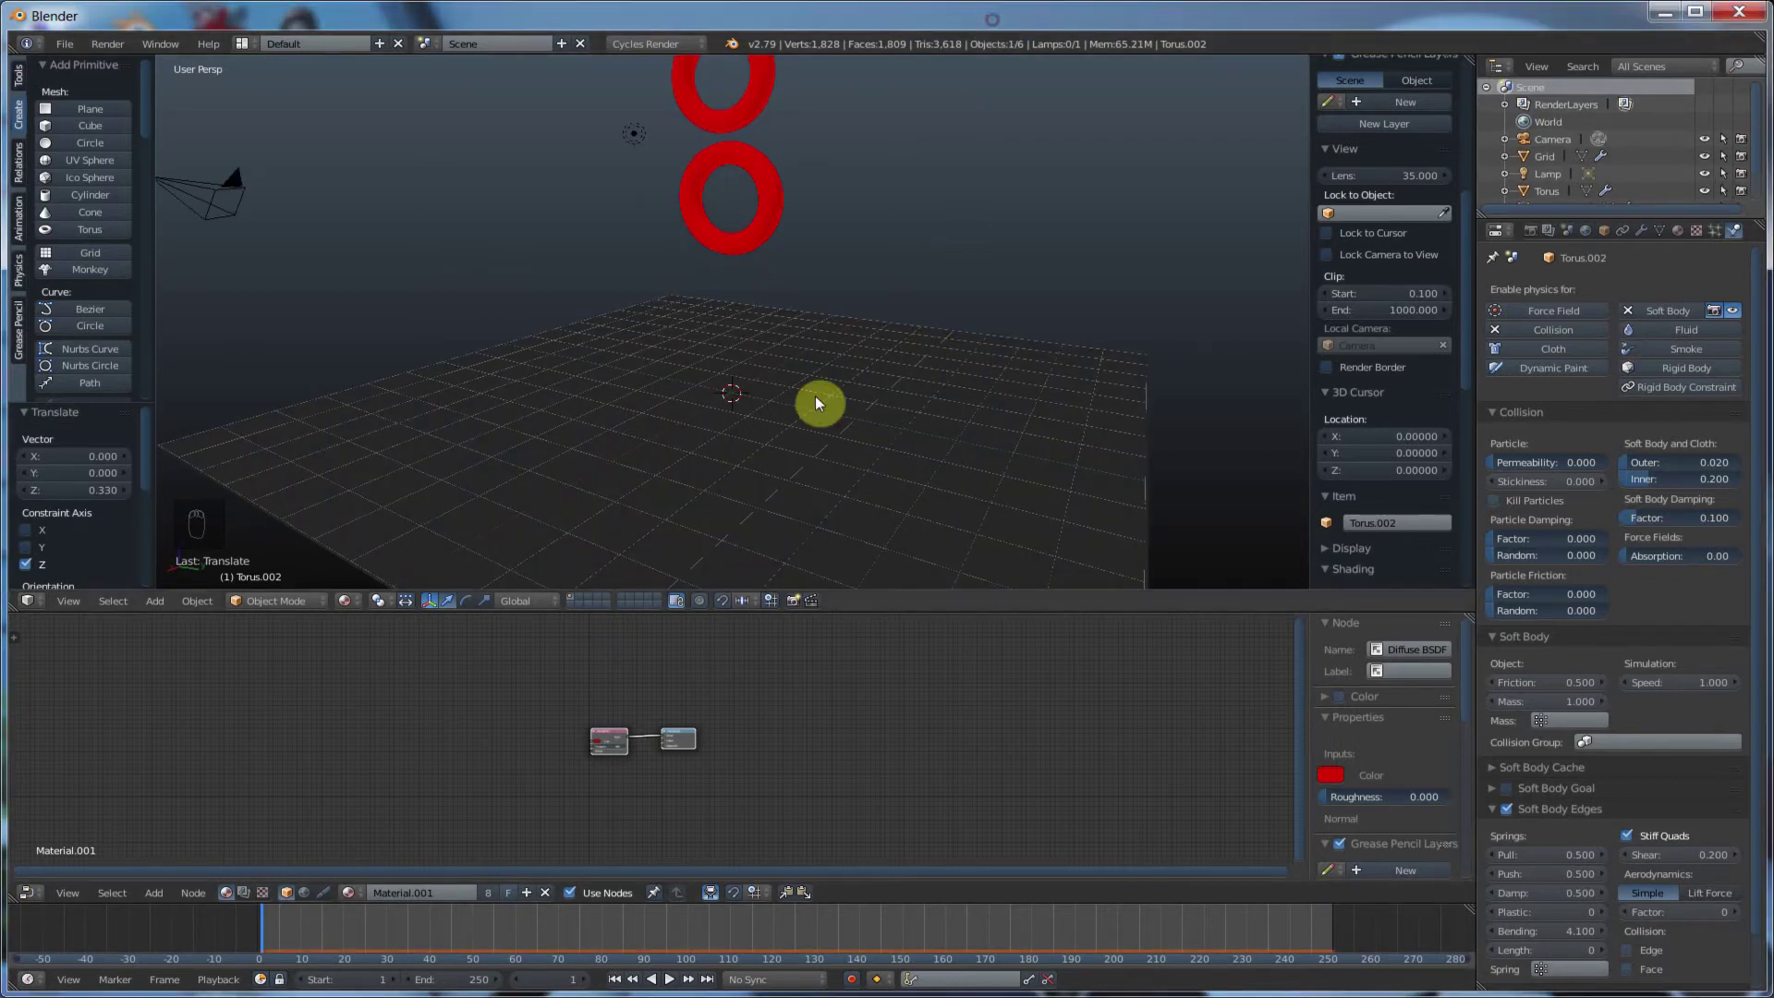
scroll(816, 404, "down", 3)
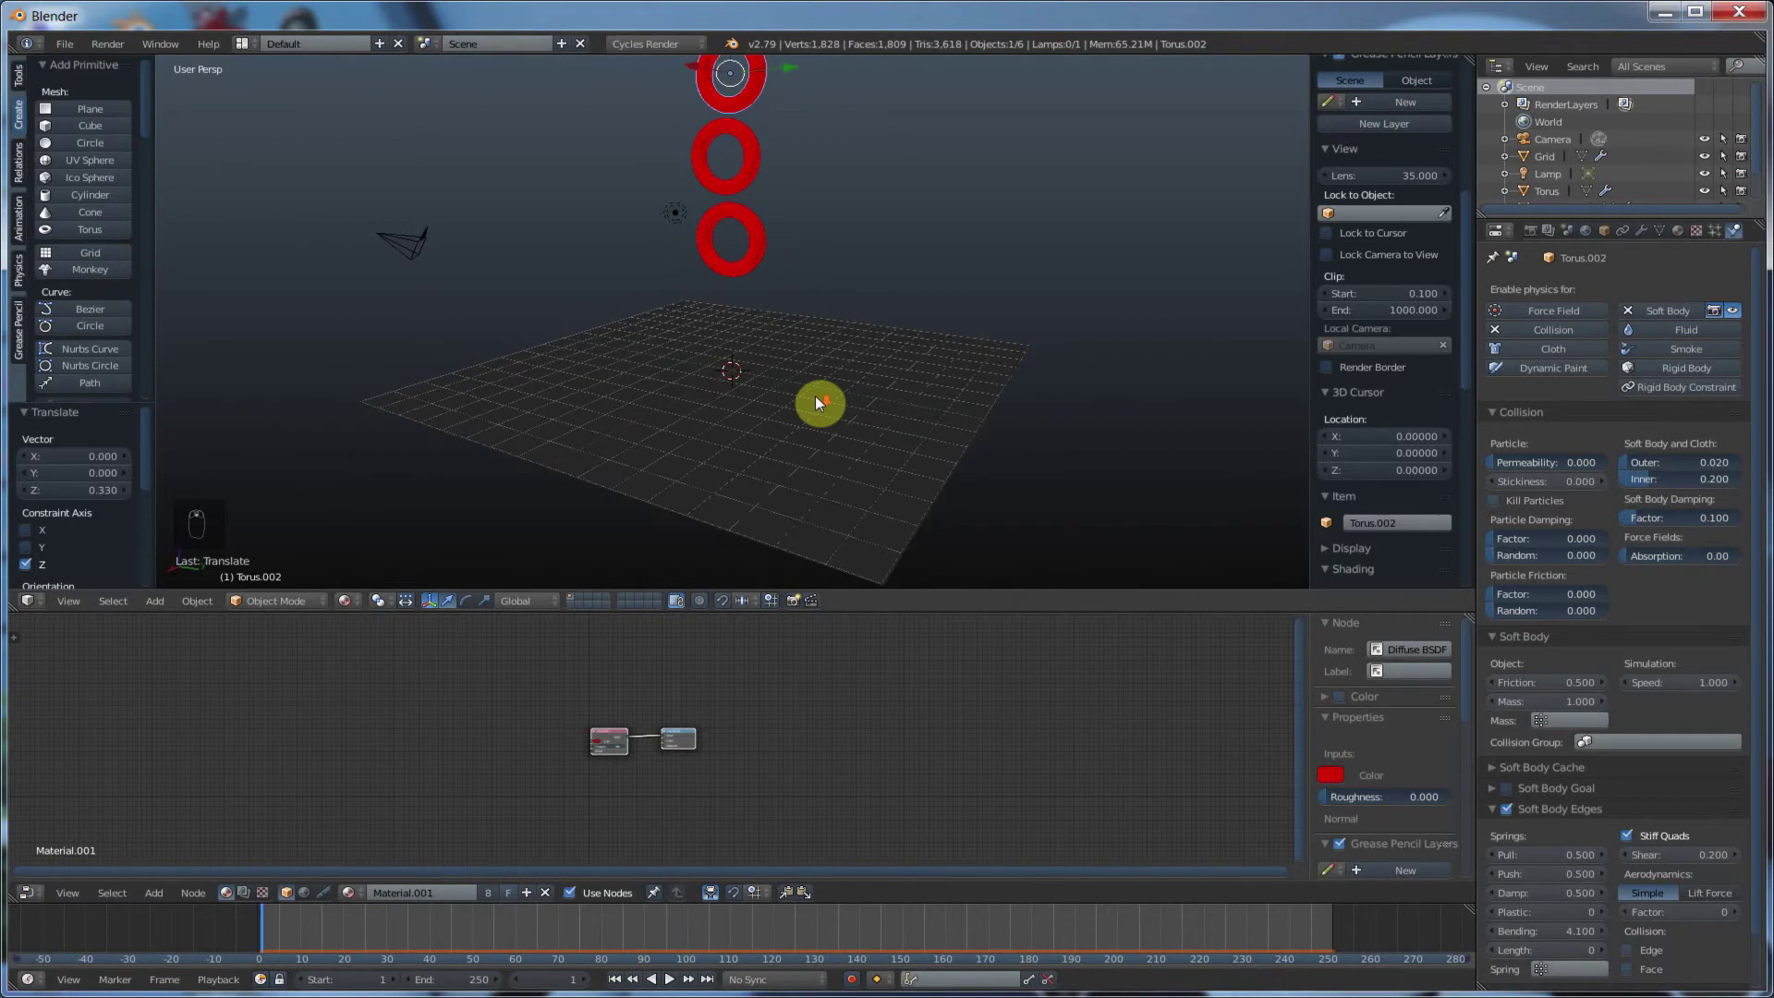
- Play the simulation to frame 159 and orbit around the three tori piled on the grid
left_click(667, 980)
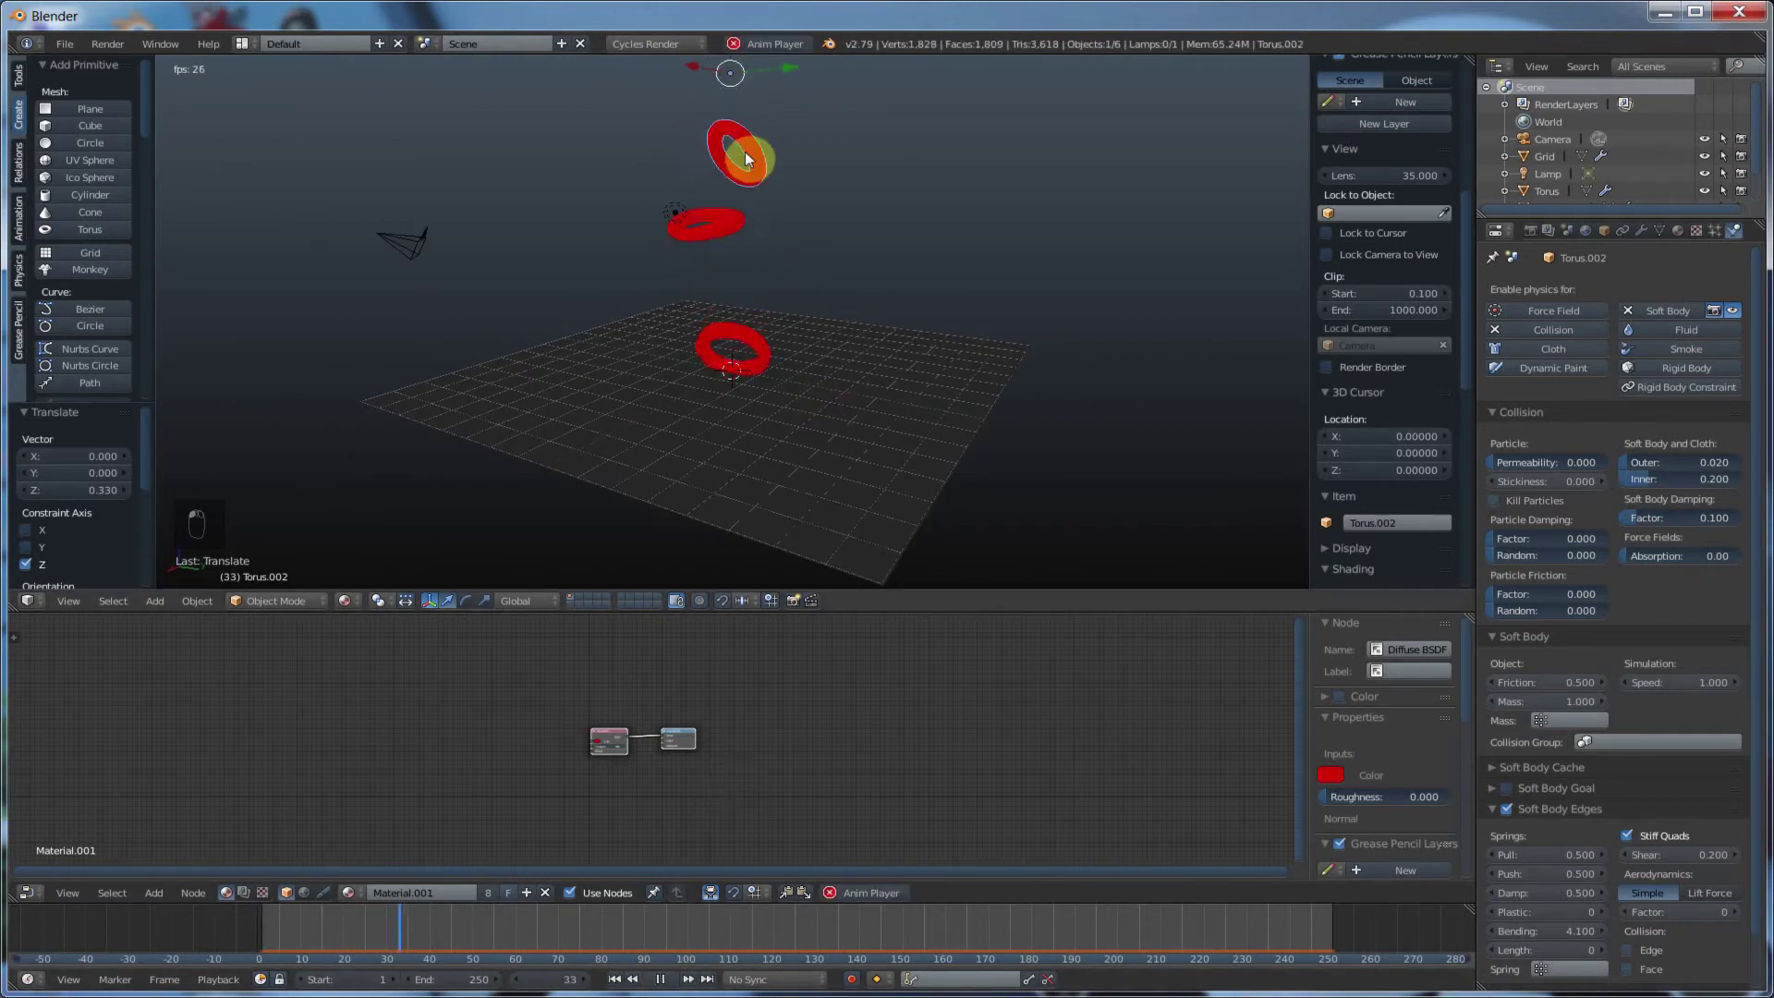
scroll(792, 318, "up", 5)
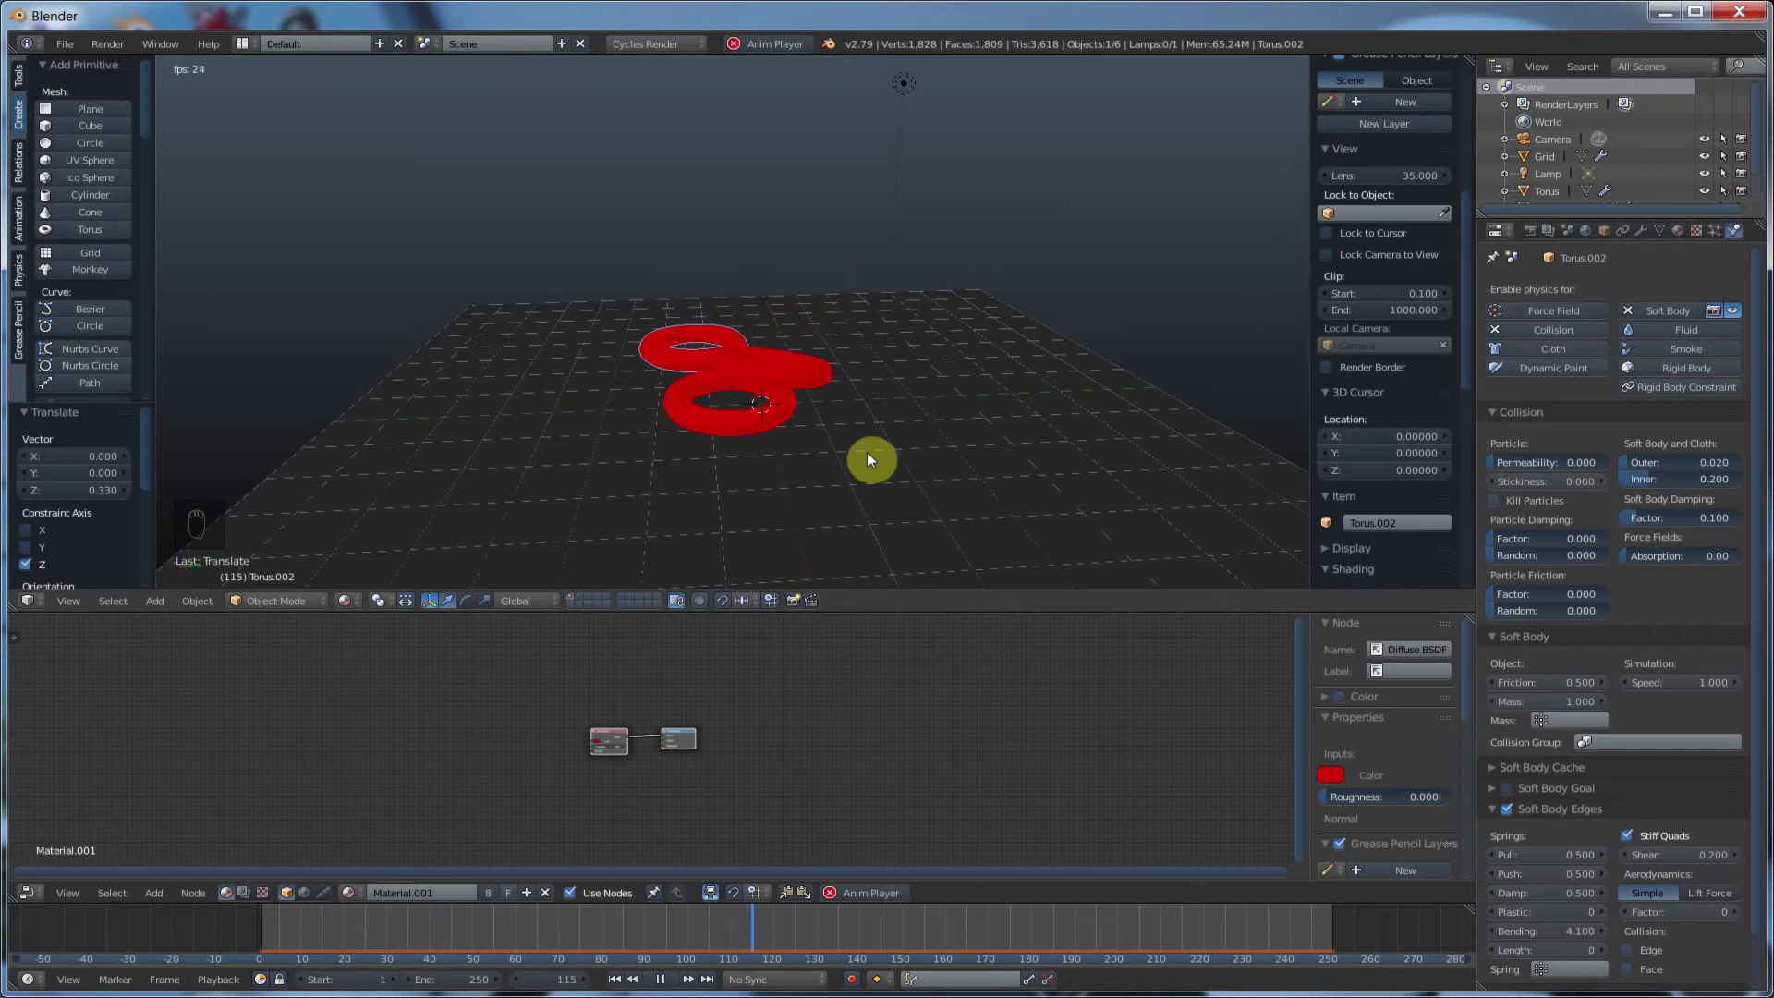
left_click(660, 979)
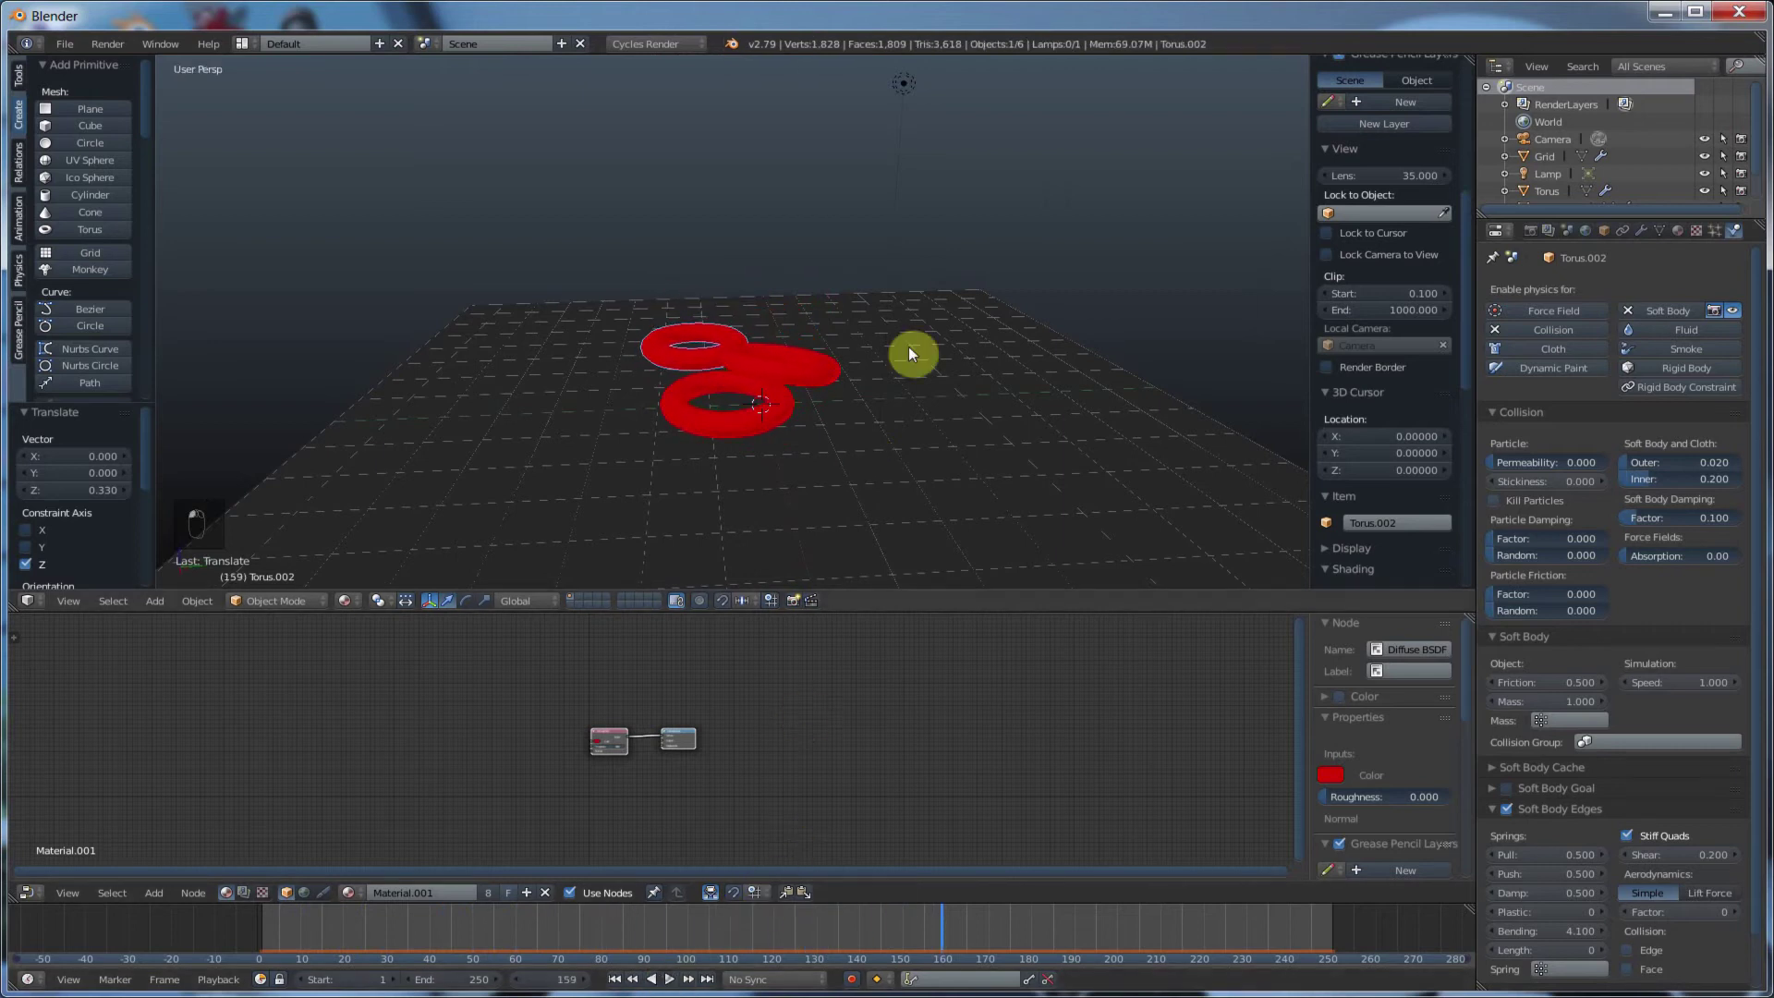
middle_click_drag(884, 350, 832, 345)
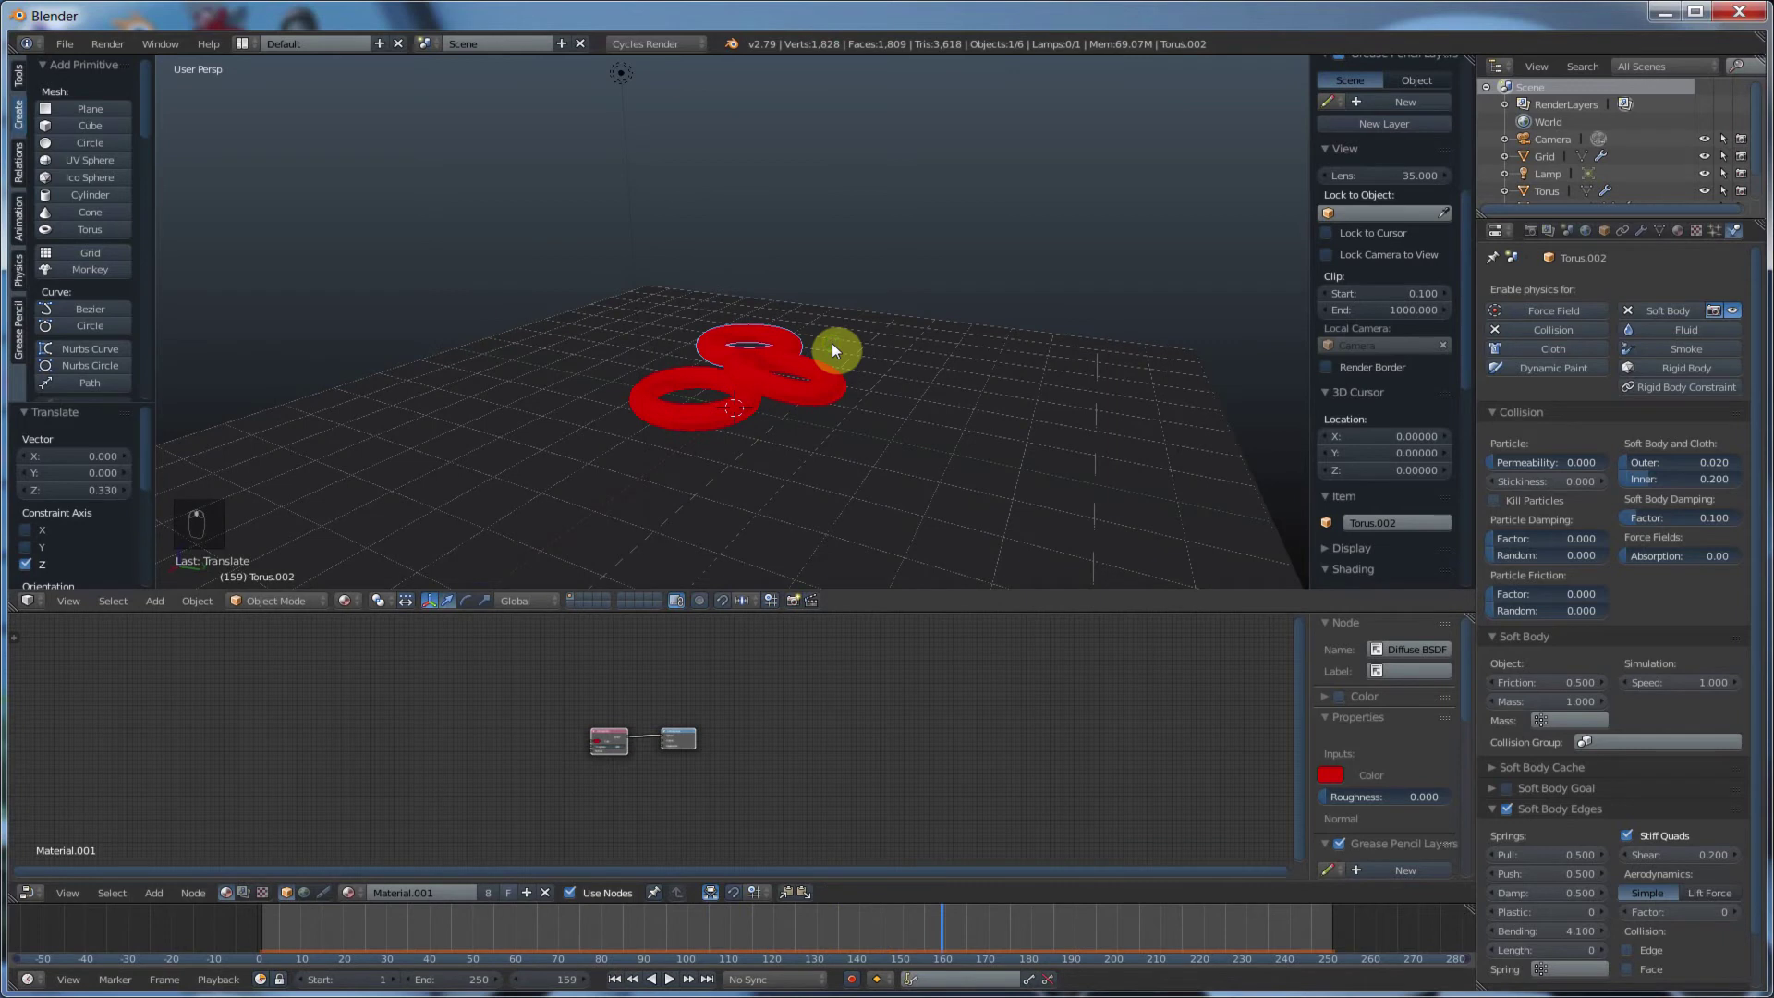
scroll(833, 344, "up", 3)
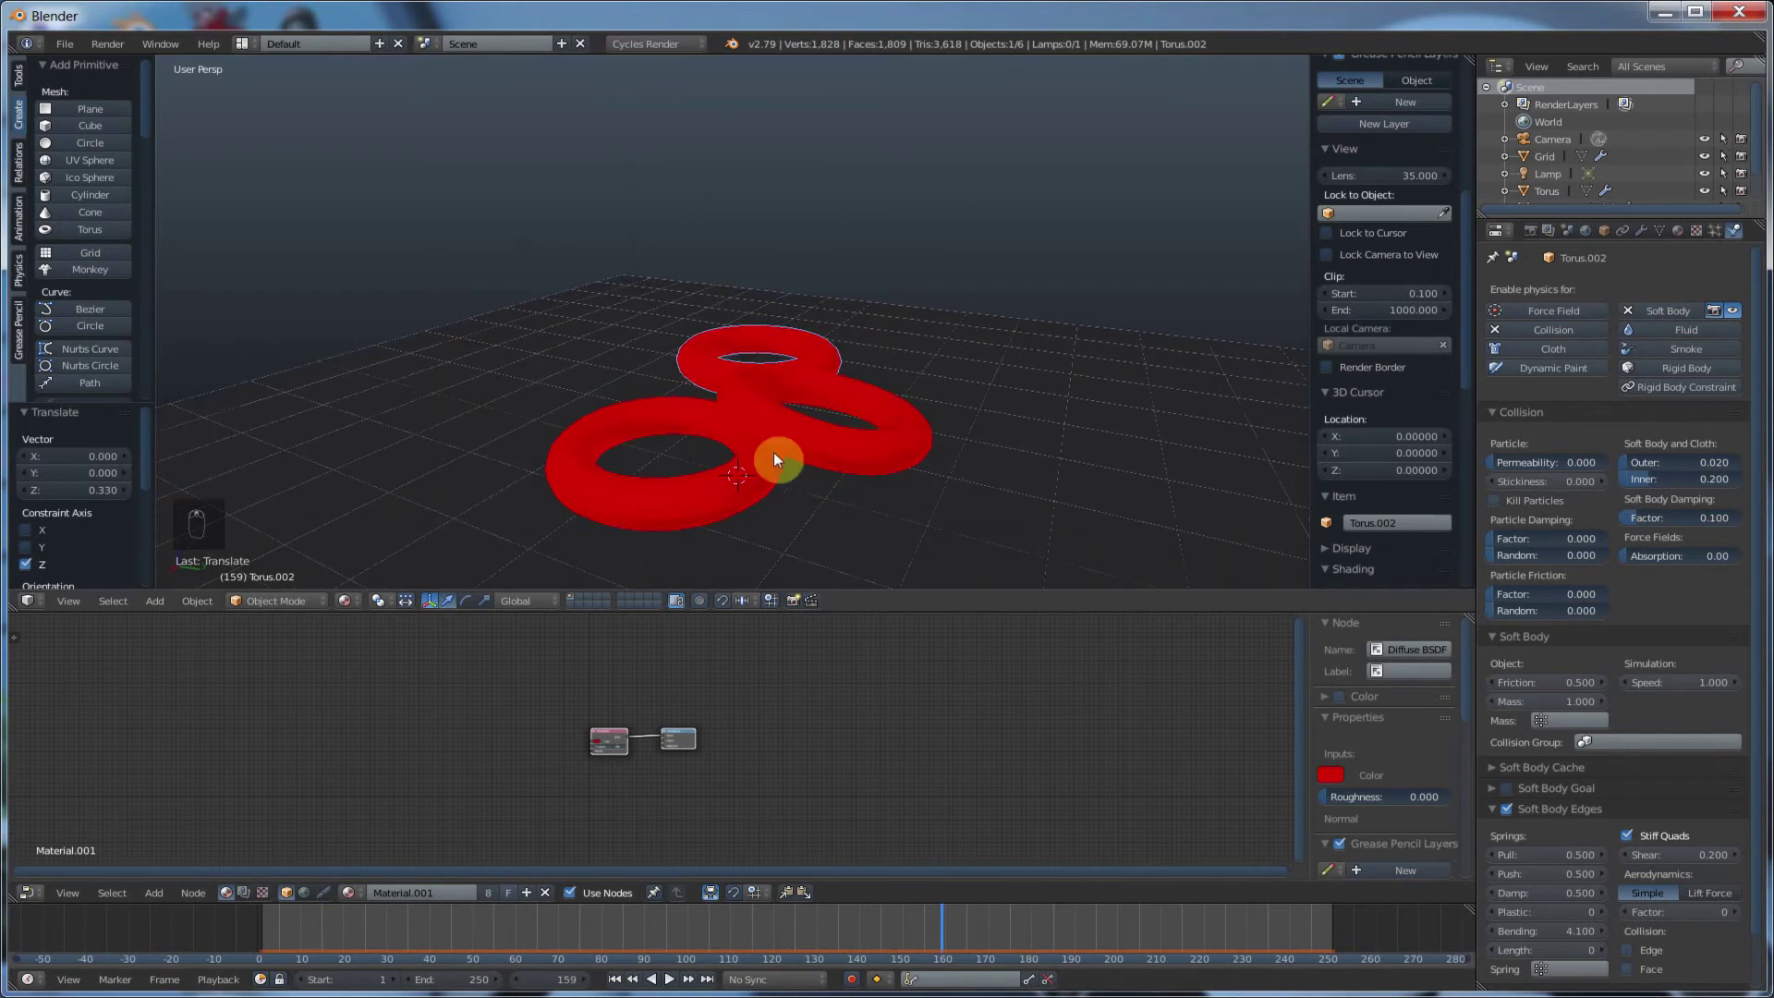
scroll(768, 453, "down", 4)
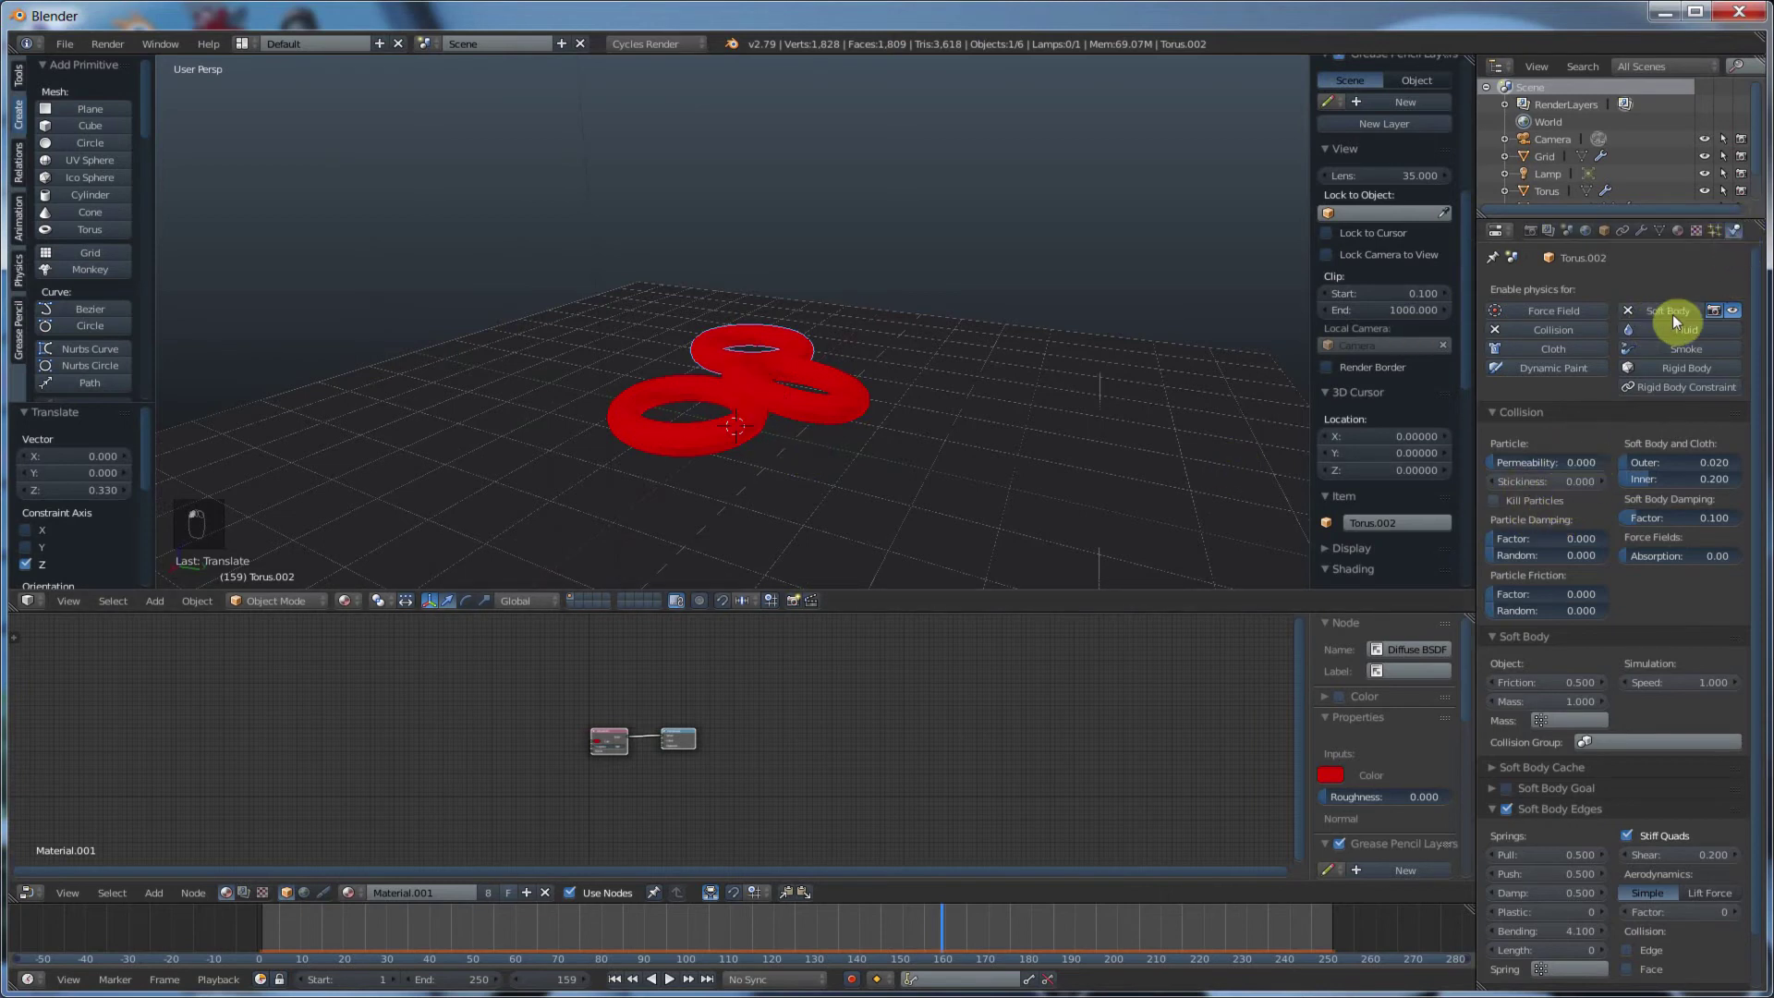
scroll(1610, 736, "down", 2)
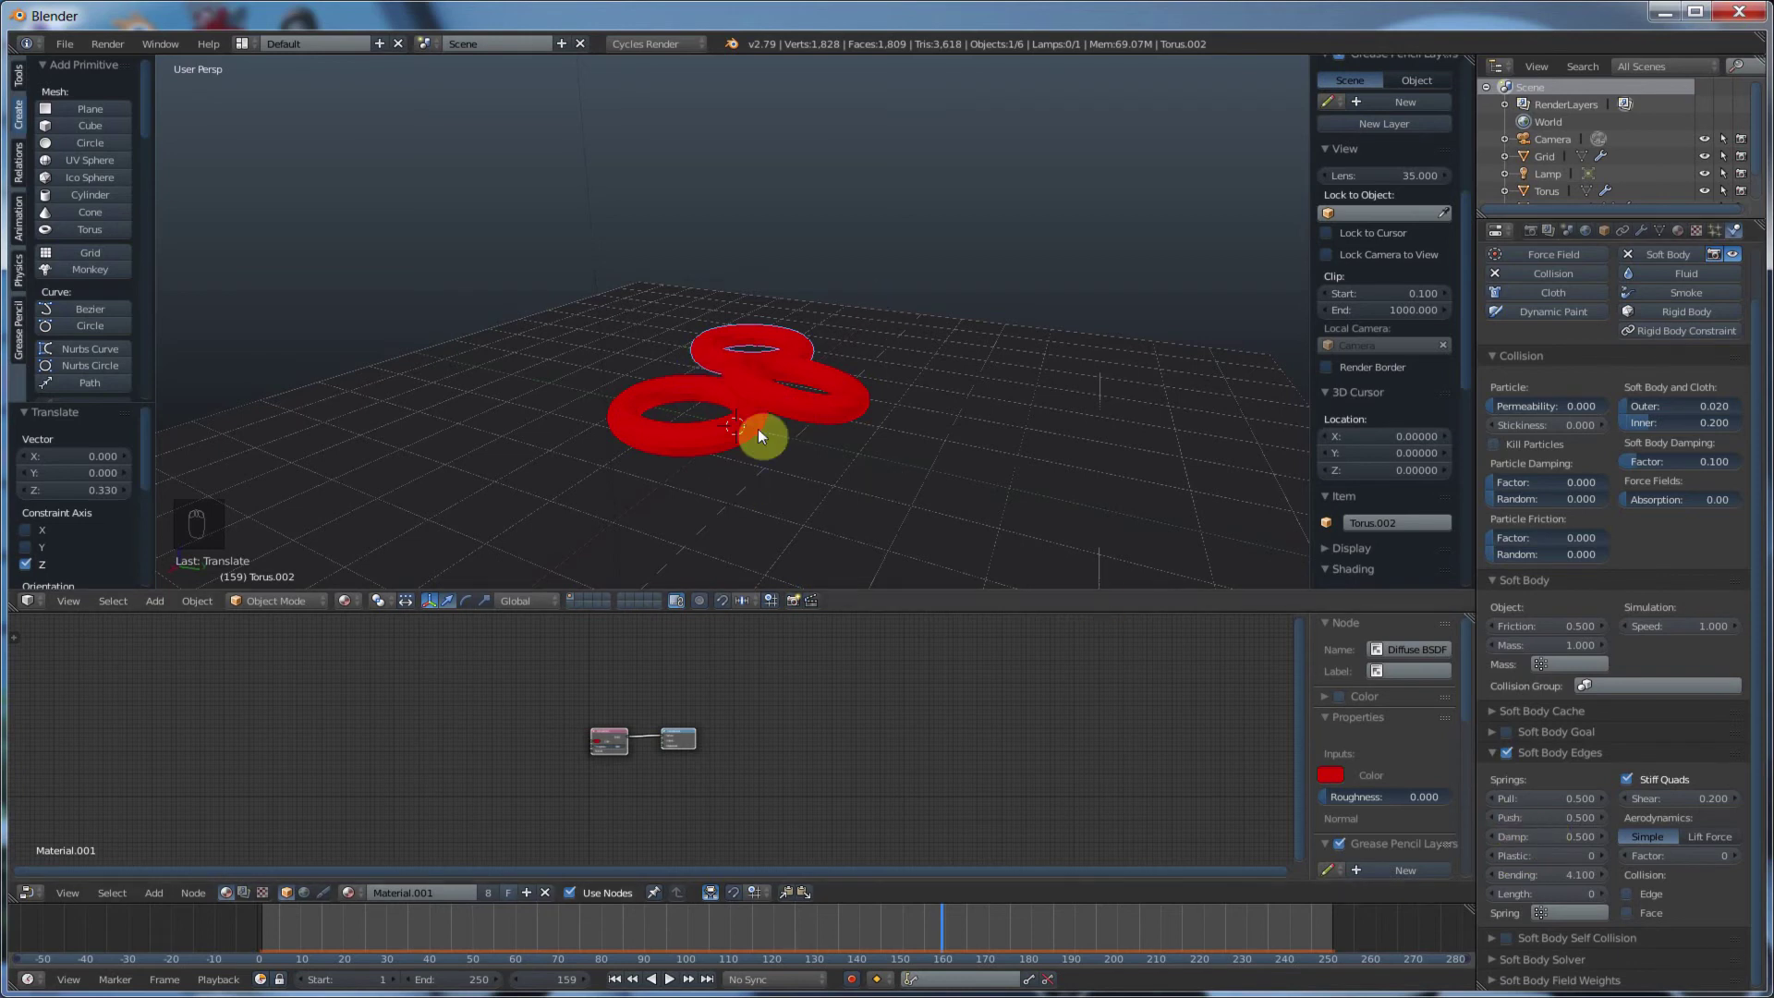
right_click(804, 393)
scroll(790, 384, "down", 1)
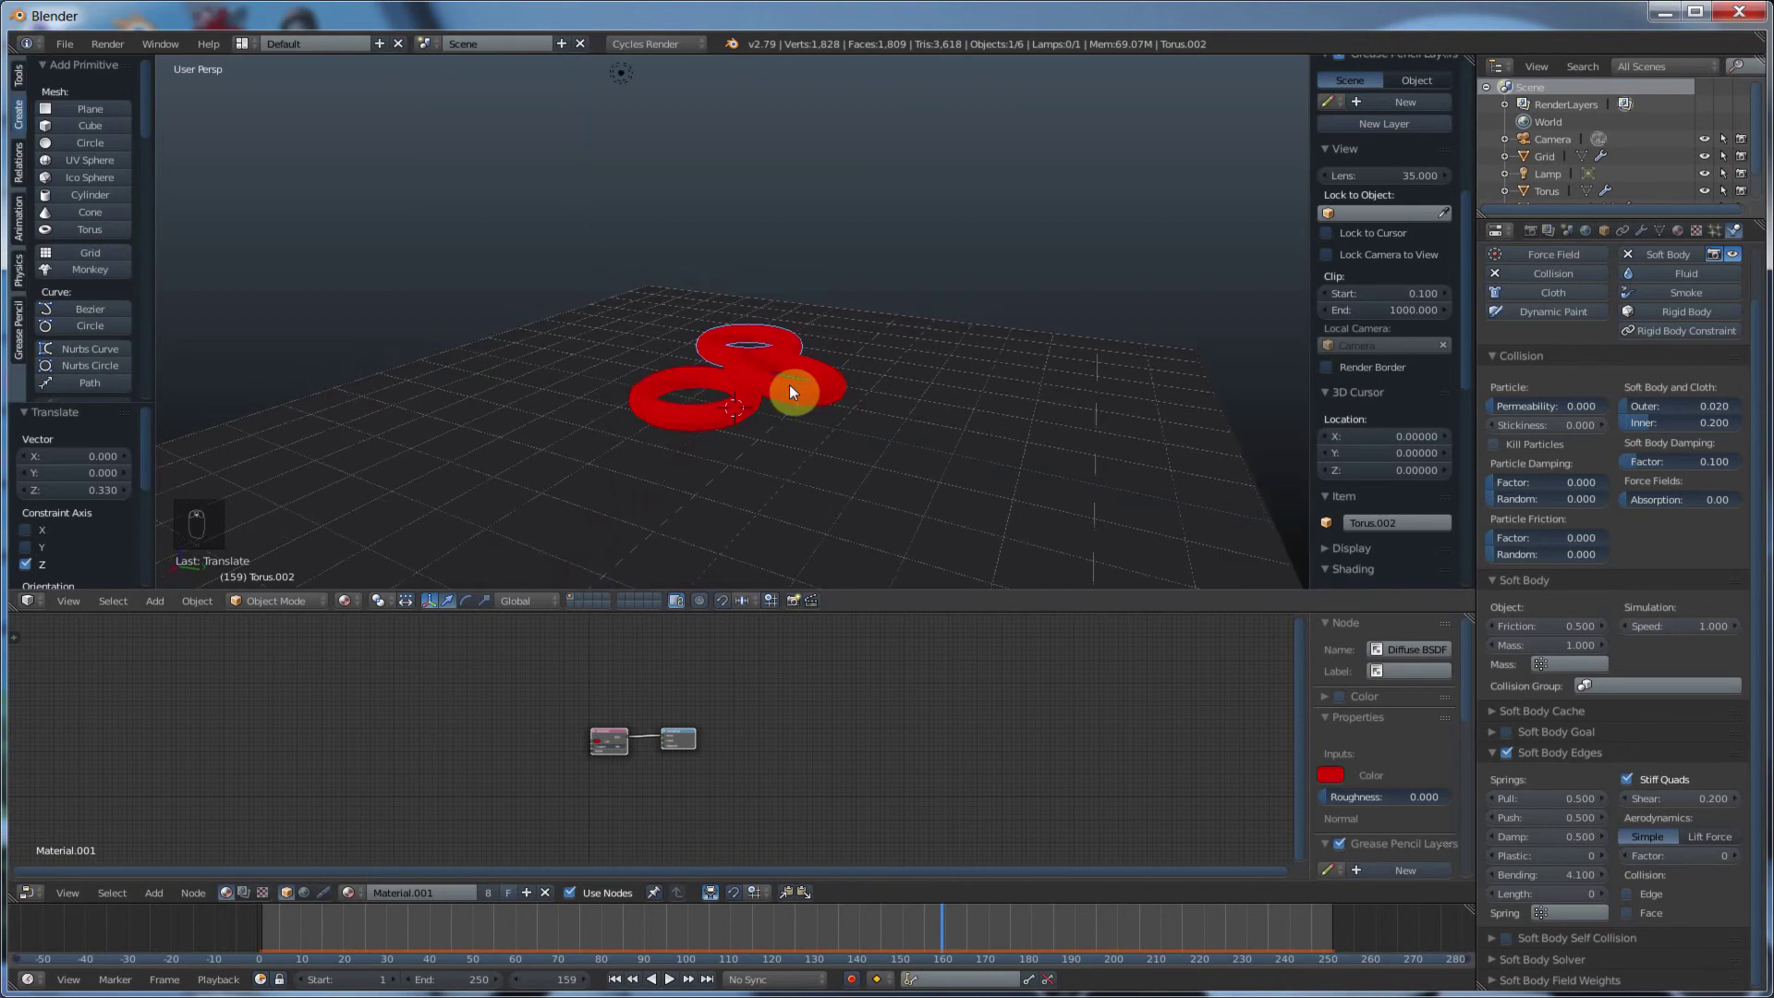